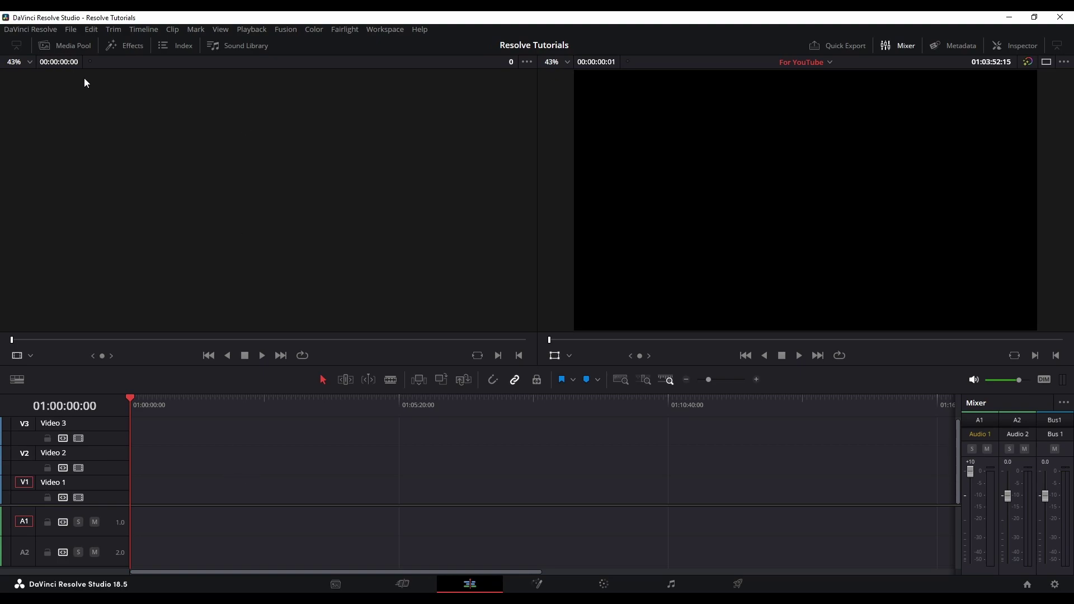
Add the "Using Personal Computer Laptop in Office" clip from the Footage bin to the start of Video 1
left_click(66, 45)
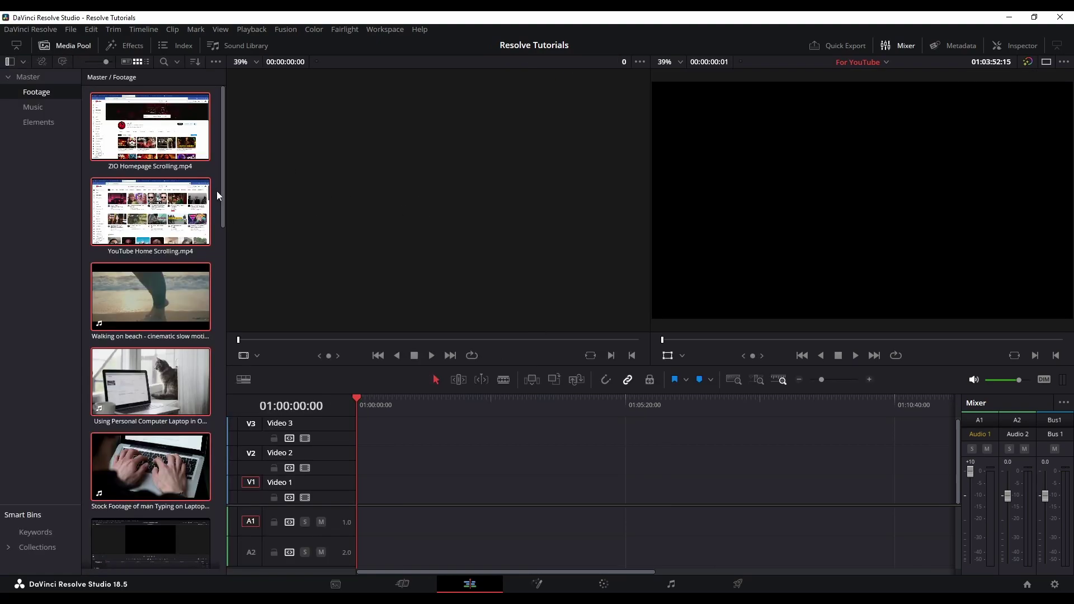
scroll(216, 263, "down", 3)
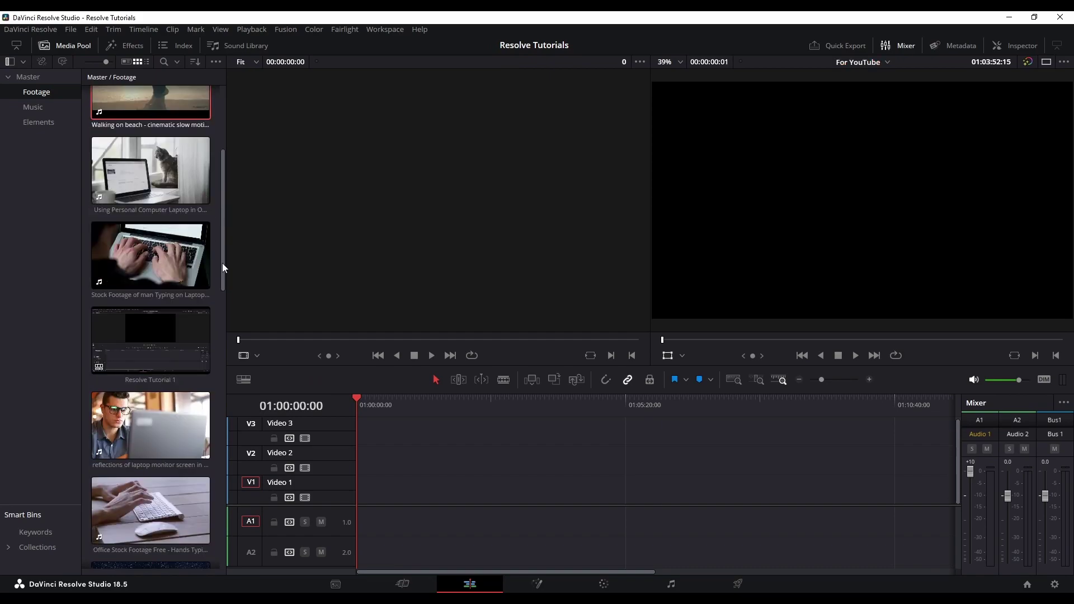
left_click_drag(190, 179, 483, 483)
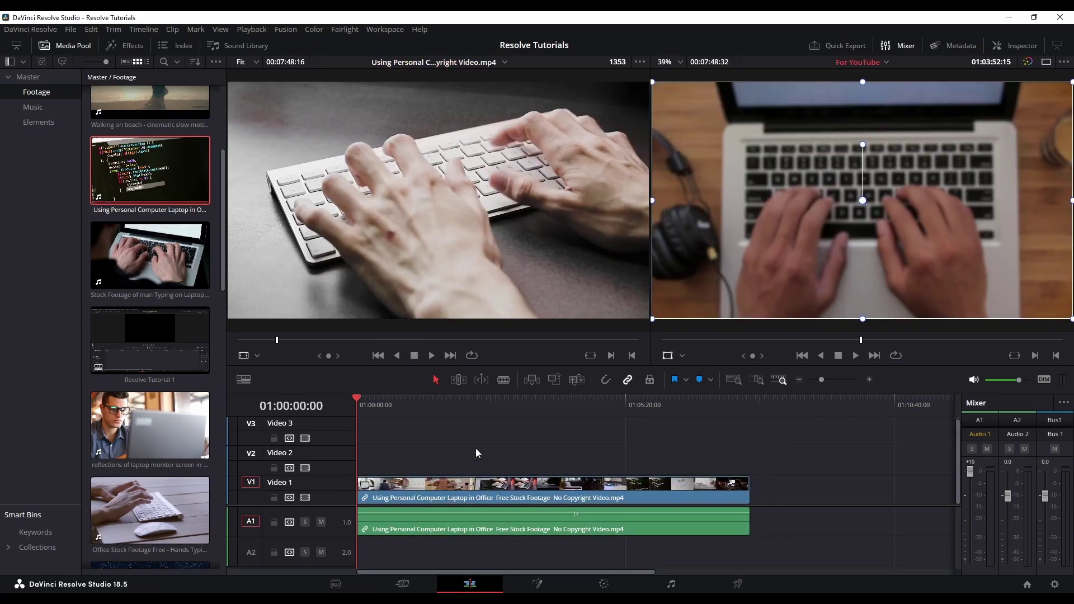
left_click(64, 45)
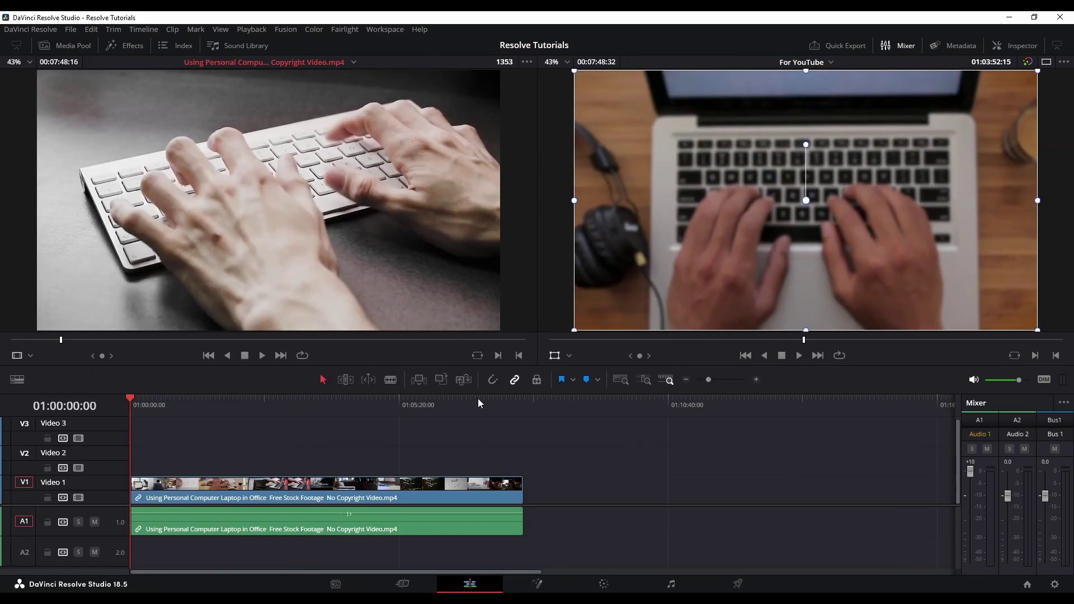
Shorten the timeline clip to end at 01:00:11:01 by deleting everything after that point, and save the project
key("space")
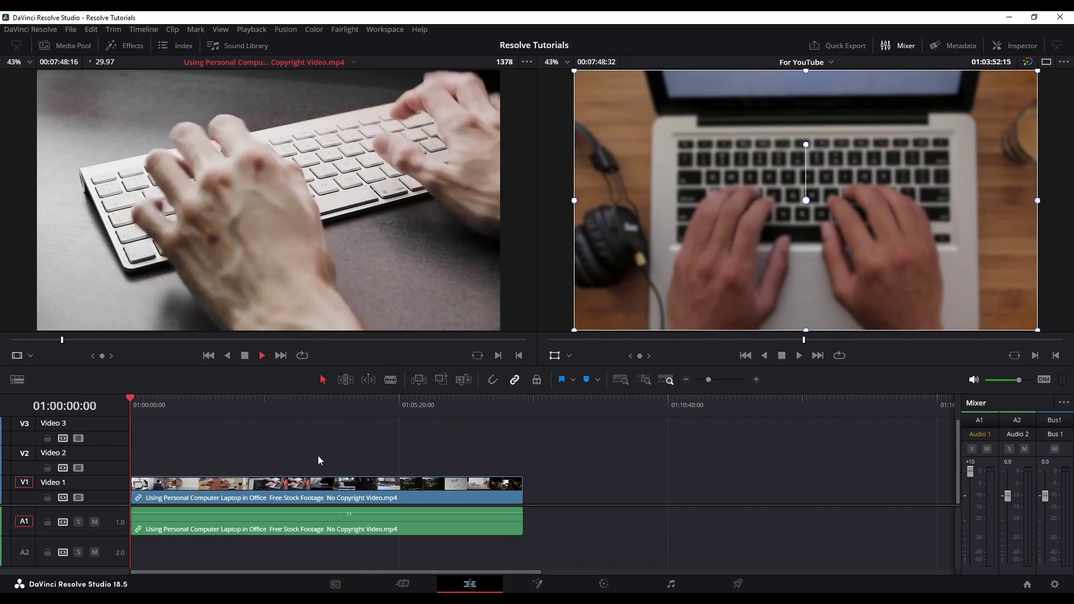
left_click(114, 409)
key("space")
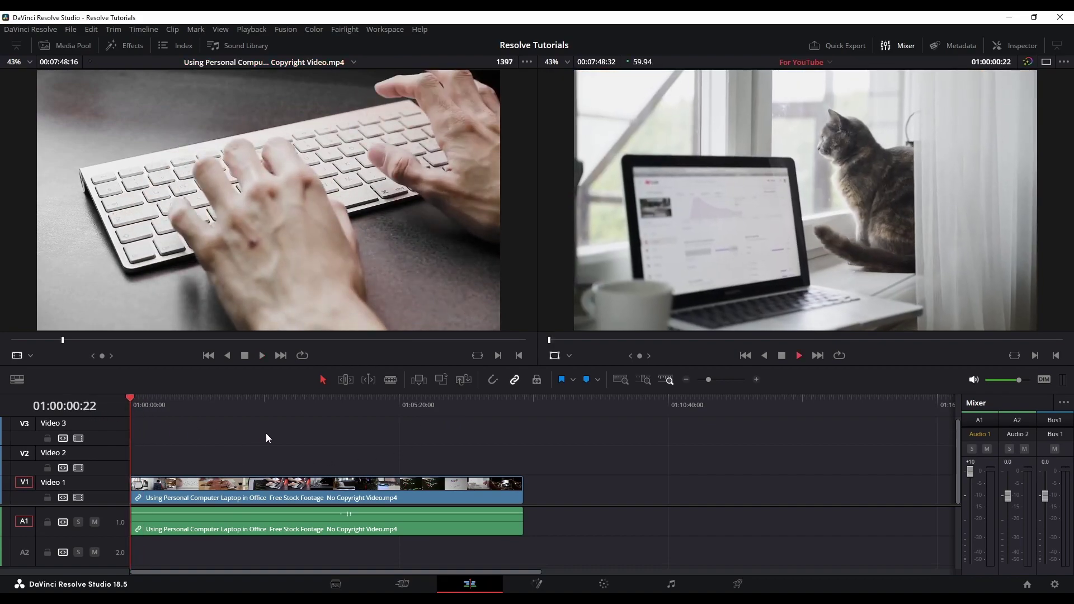
key("ctrl+equal")
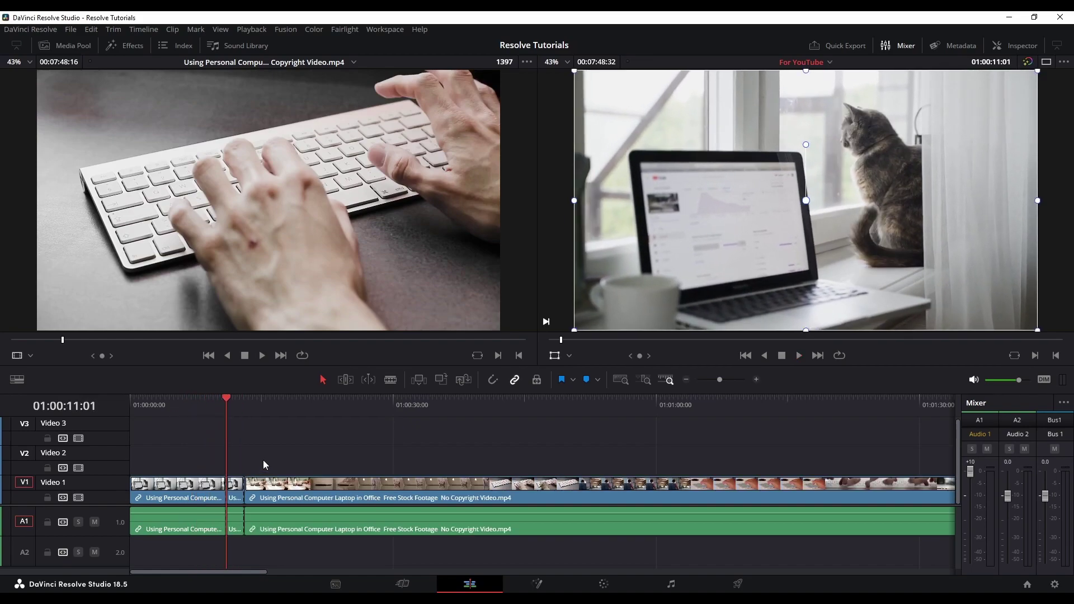
key("Delete")
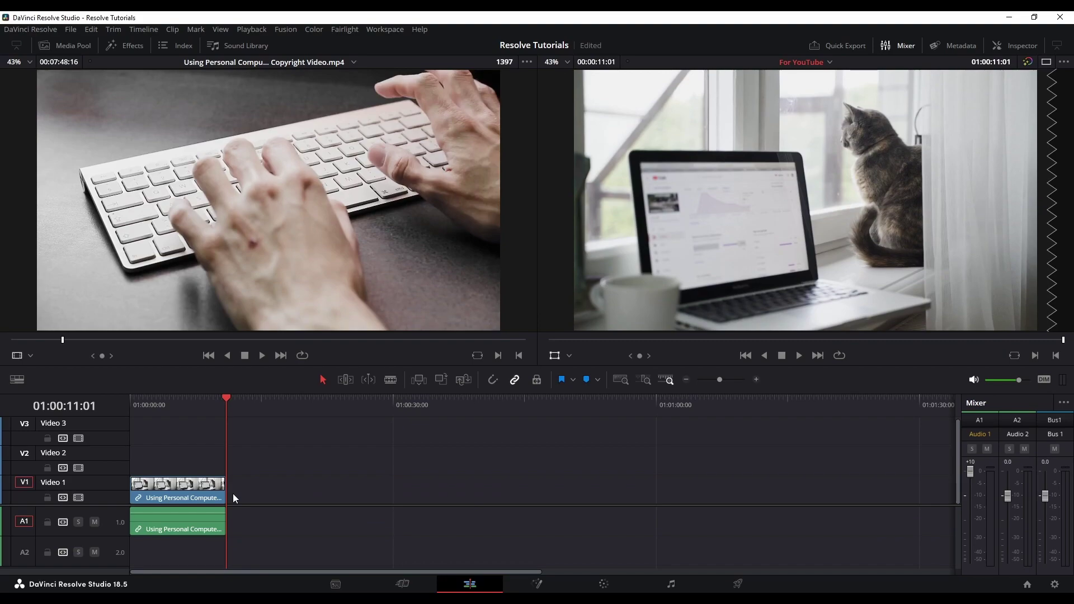
key("ctrl+s")
Park the playhead at 01:00:02:40, show the clip's Inspector settings and enable Dynamic Zoom
left_click(152, 422)
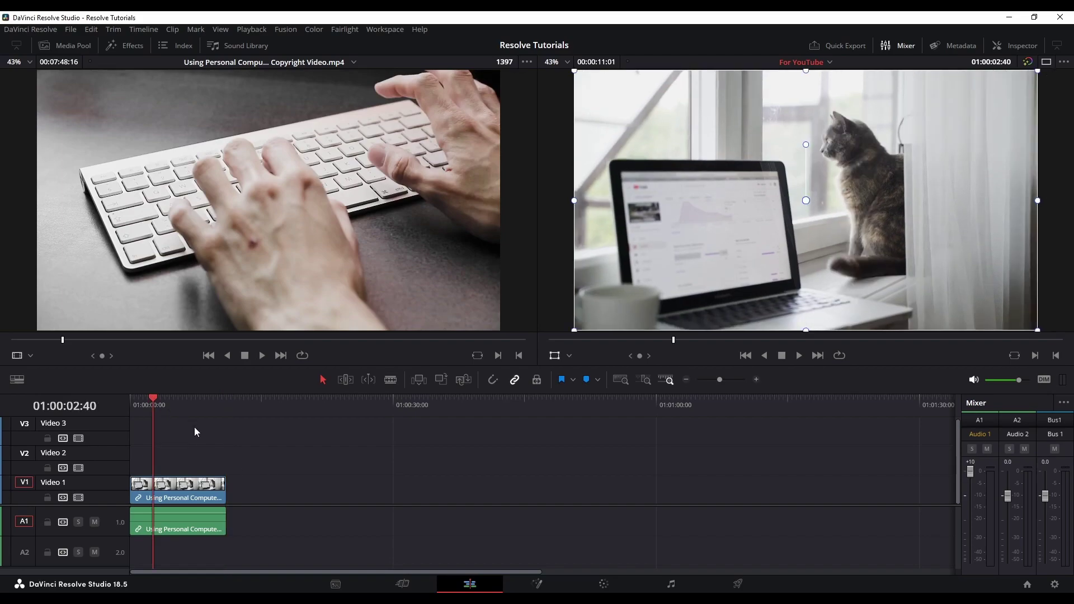
left_click(188, 498)
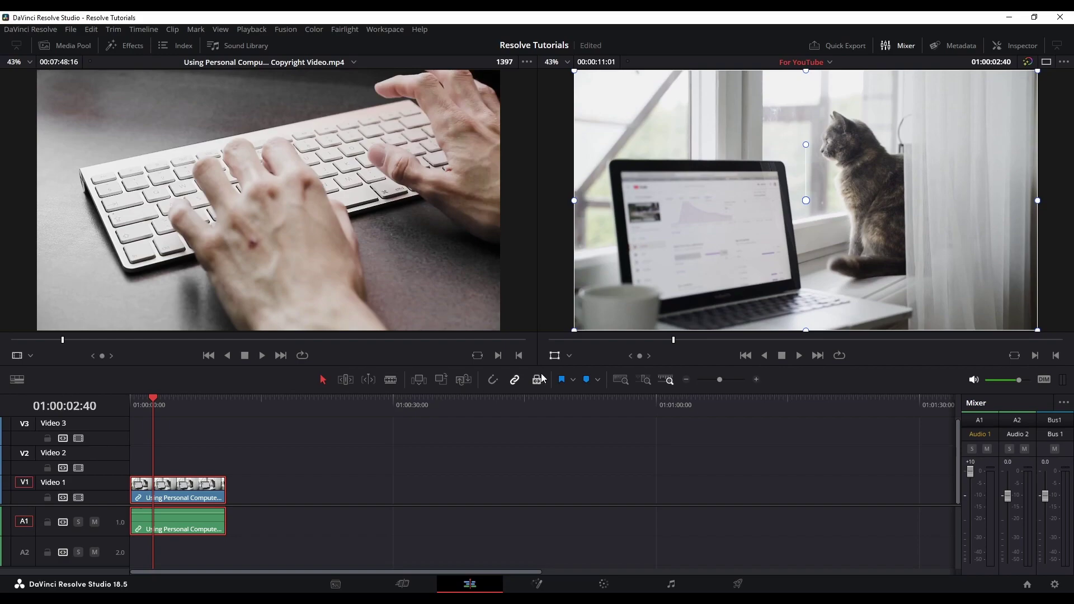
left_click(1019, 47)
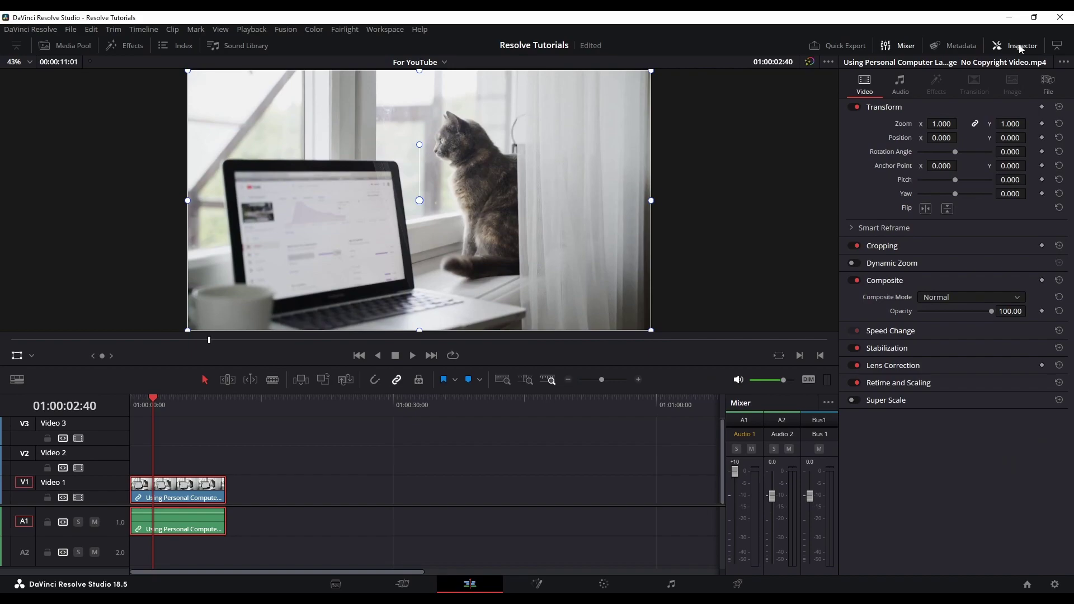
left_click(891, 264)
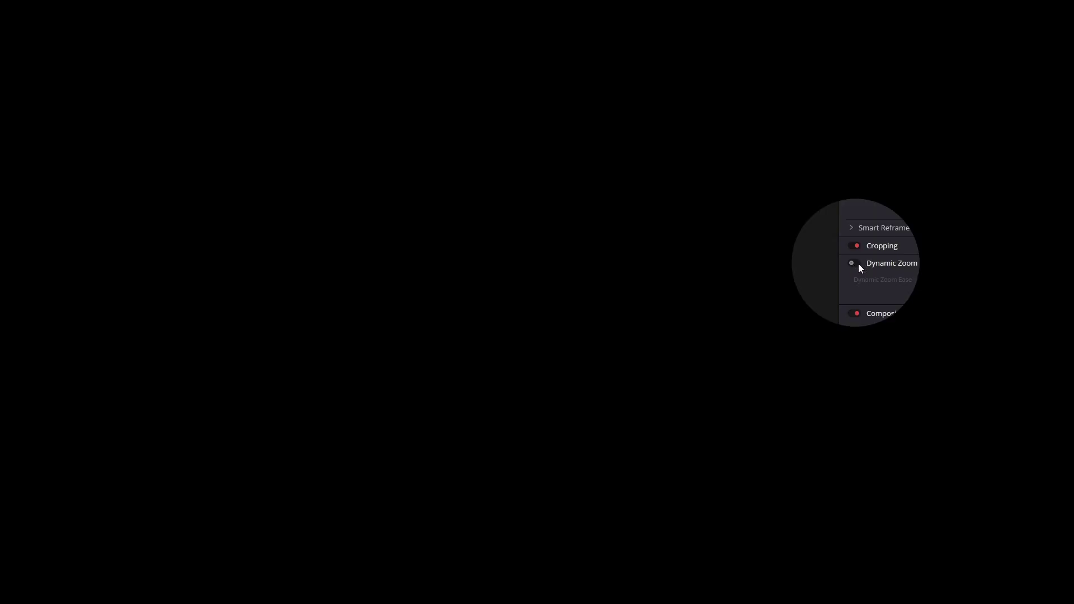
left_click(858, 263)
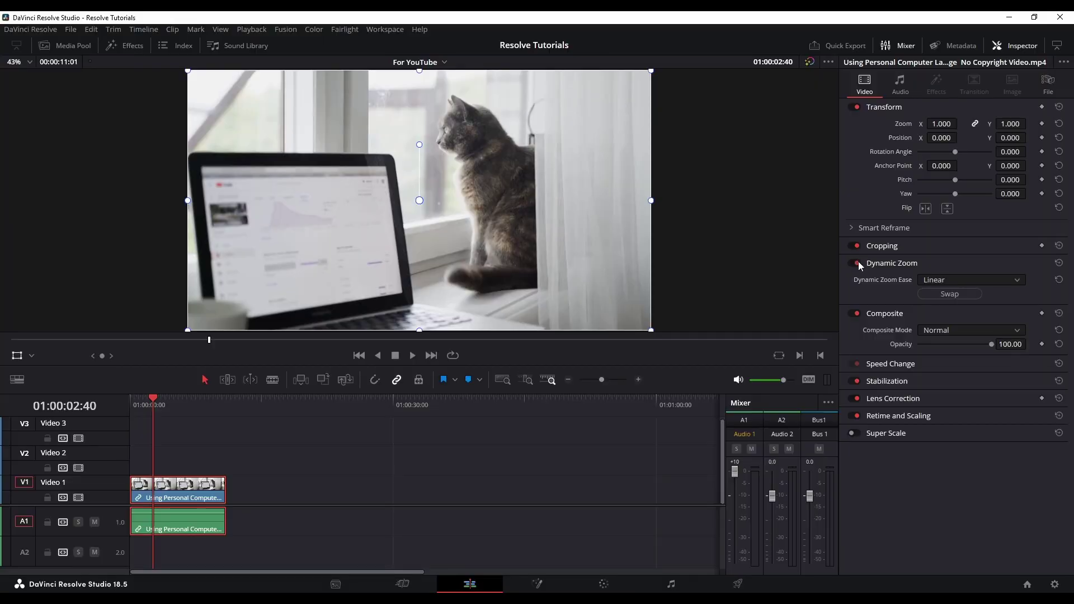
left_click(858, 261)
left_click(857, 265)
Play the clip from its start to preview the default Dynamic Zoom movement
left_click_drag(154, 399, 130, 399)
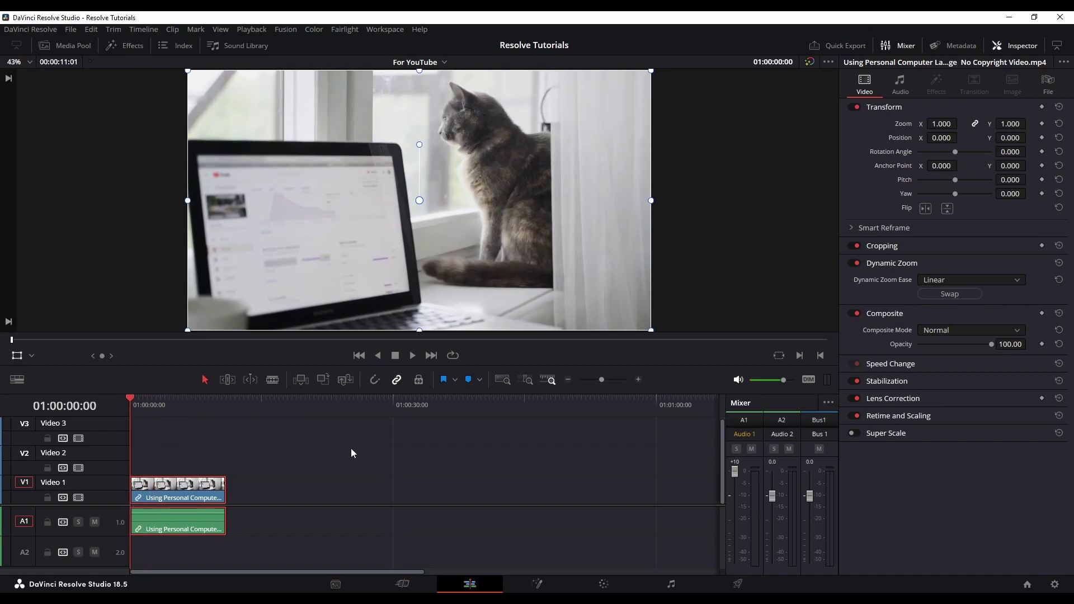
key("space")
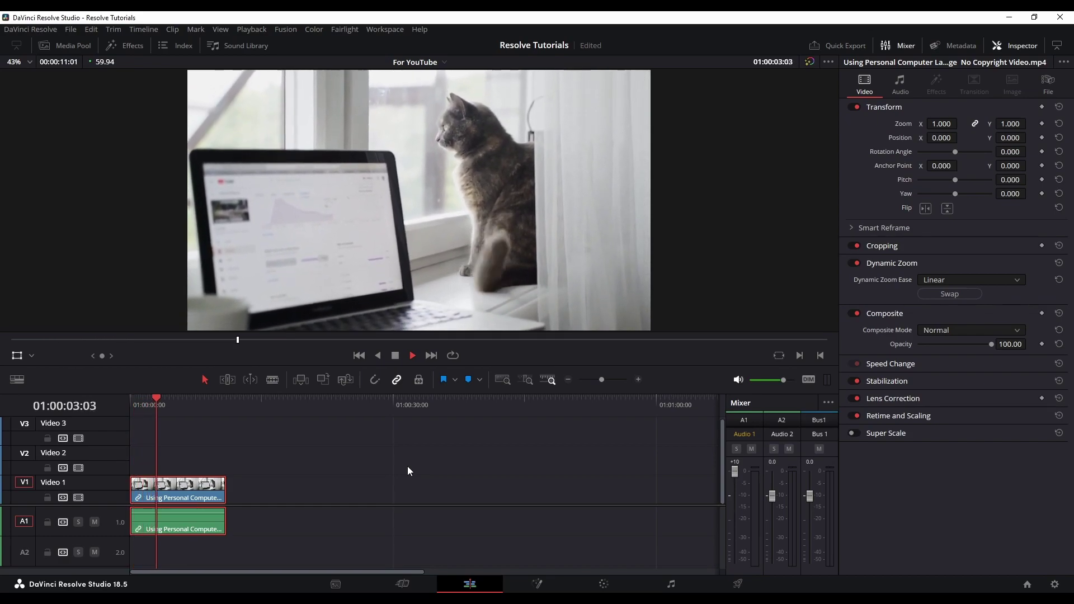
key("space")
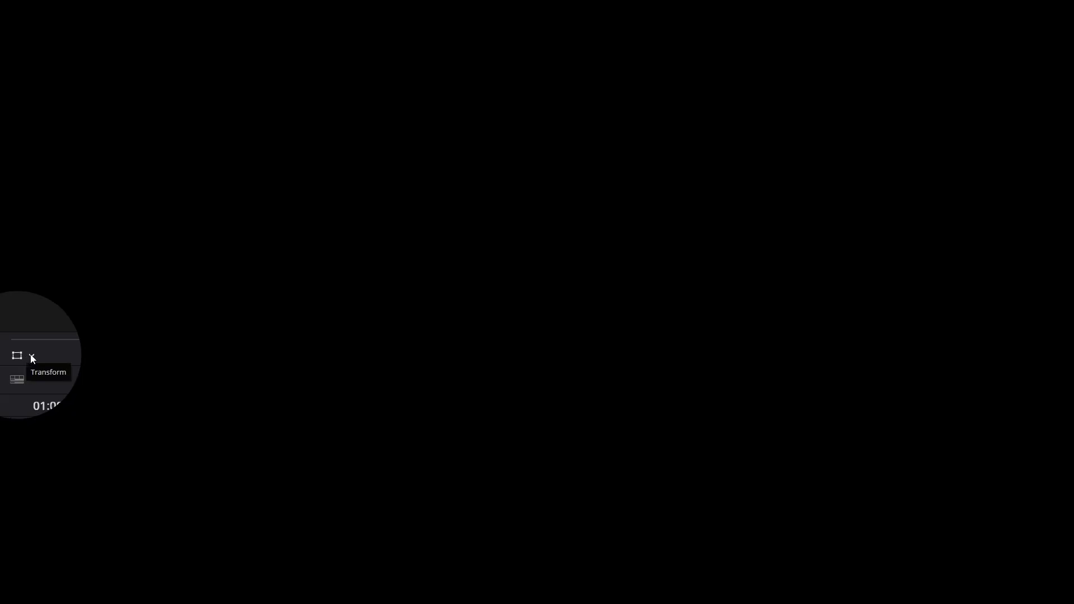
Display the Dynamic Zoom overlay in the viewer and play the whole clip from its start
left_click(32, 357)
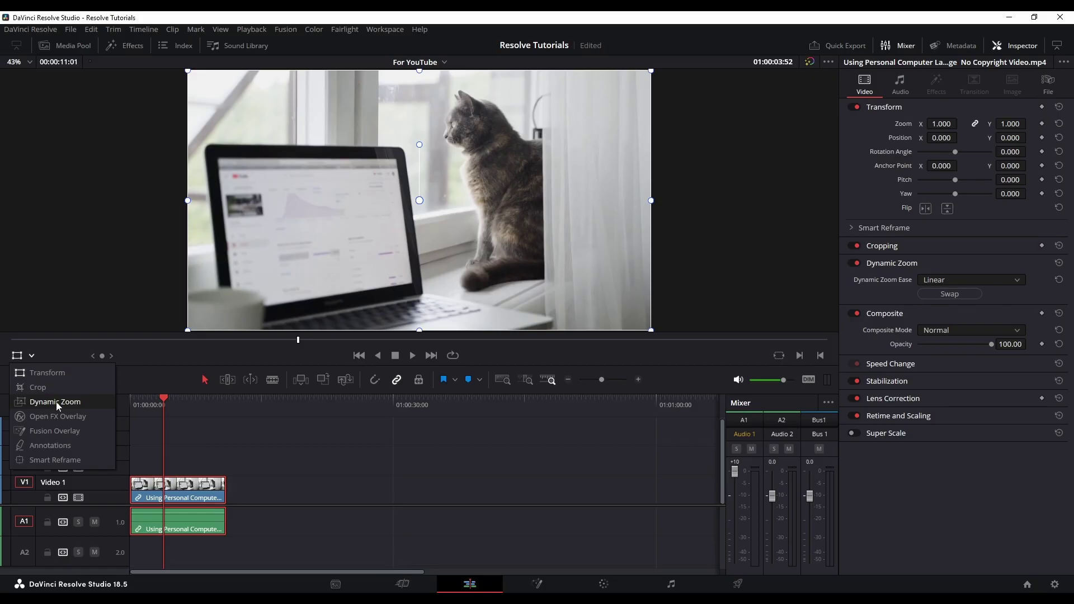
left_click(59, 403)
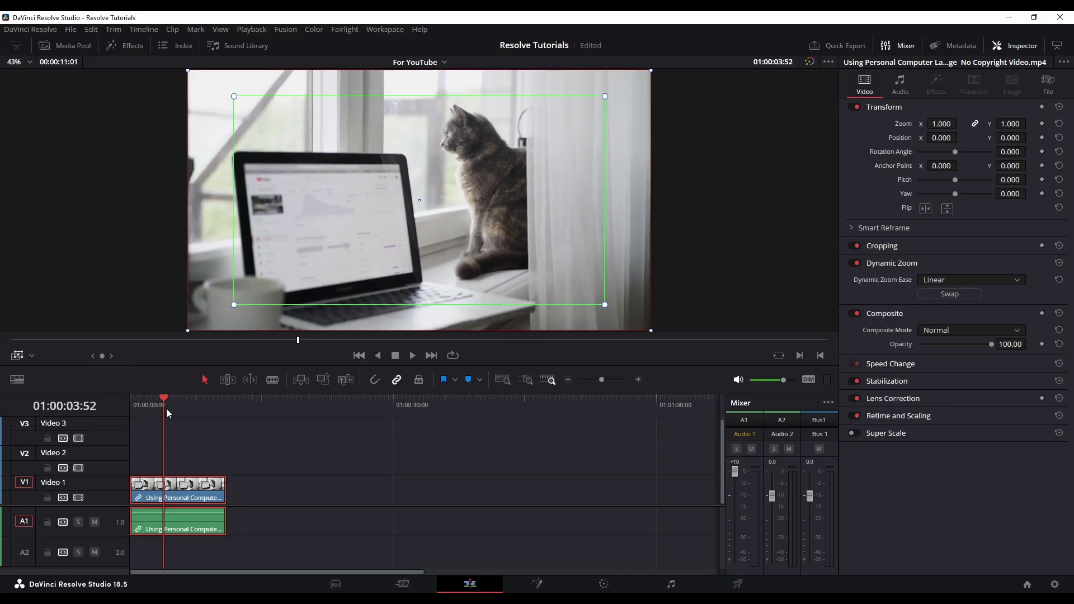
key("Home")
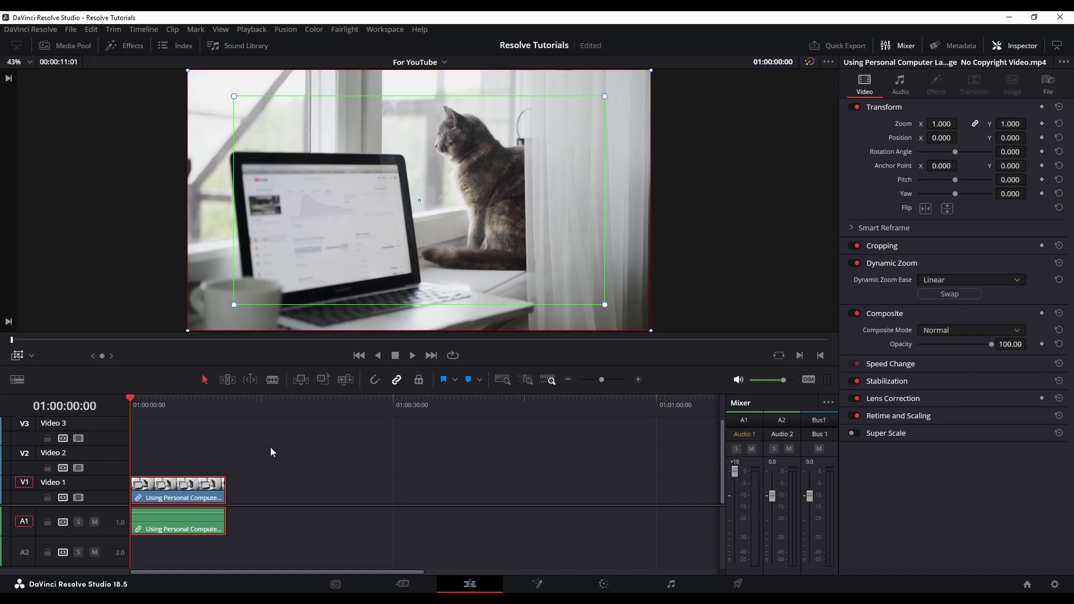
key("ctrl+s")
key("space")
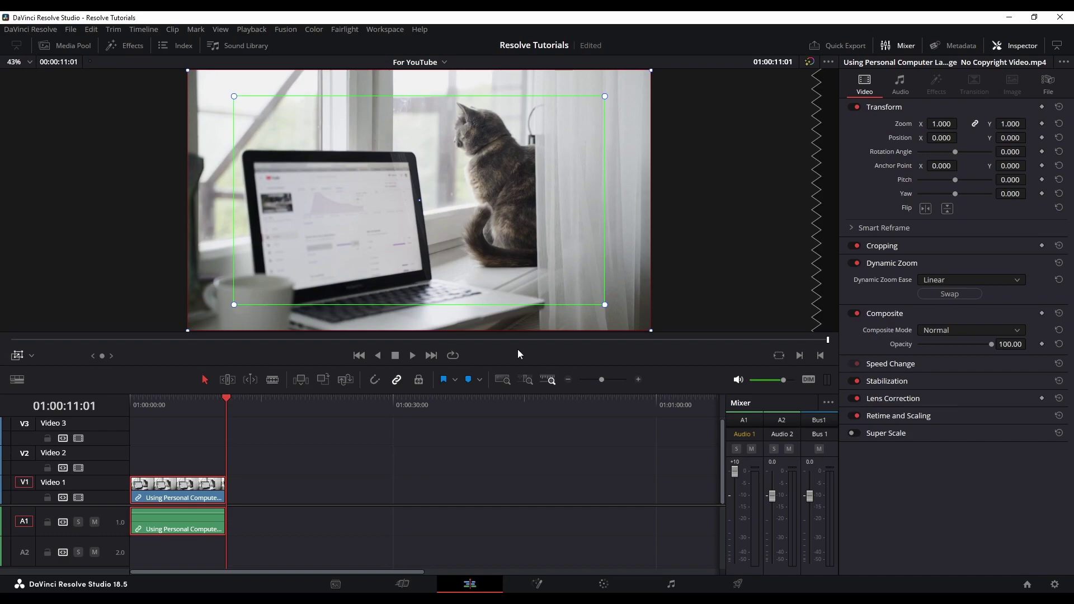
Swap the Dynamic Zoom direction so the clip zooms in, and preview it from the start
left_click(956, 297)
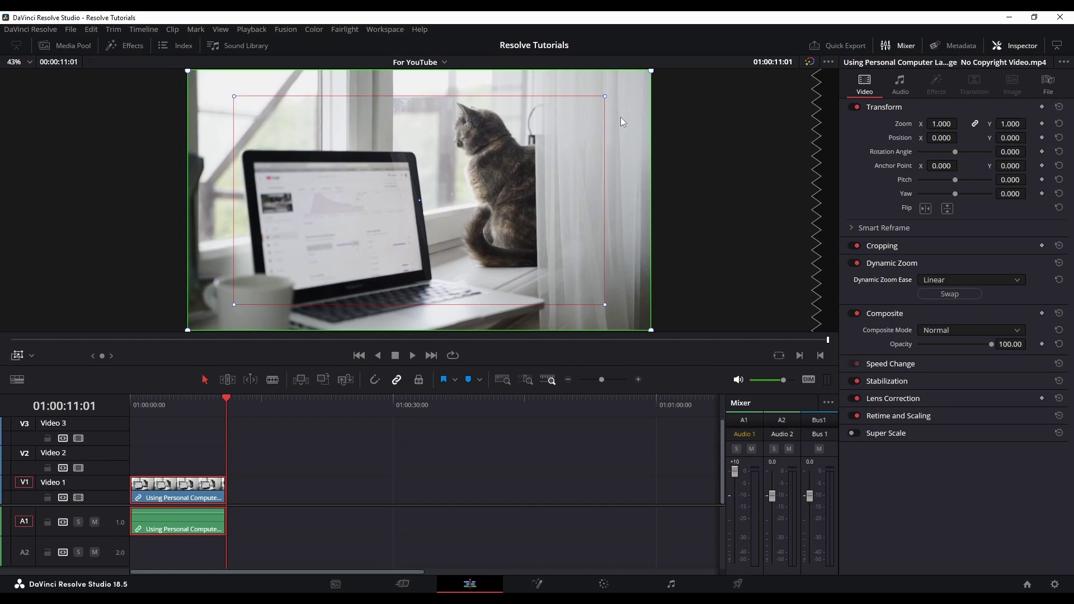
key("Home")
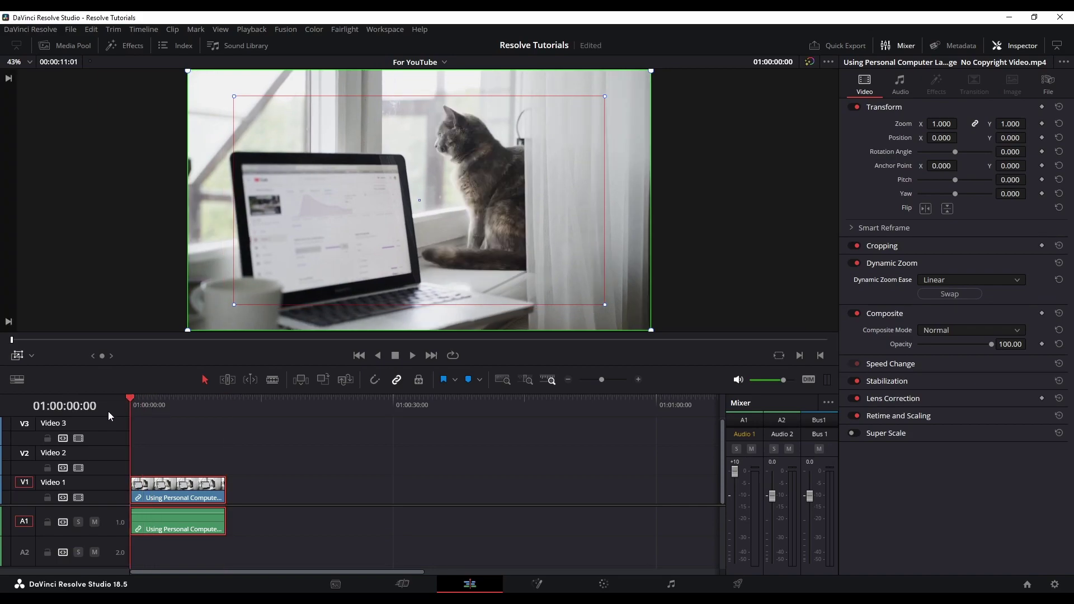
key("space")
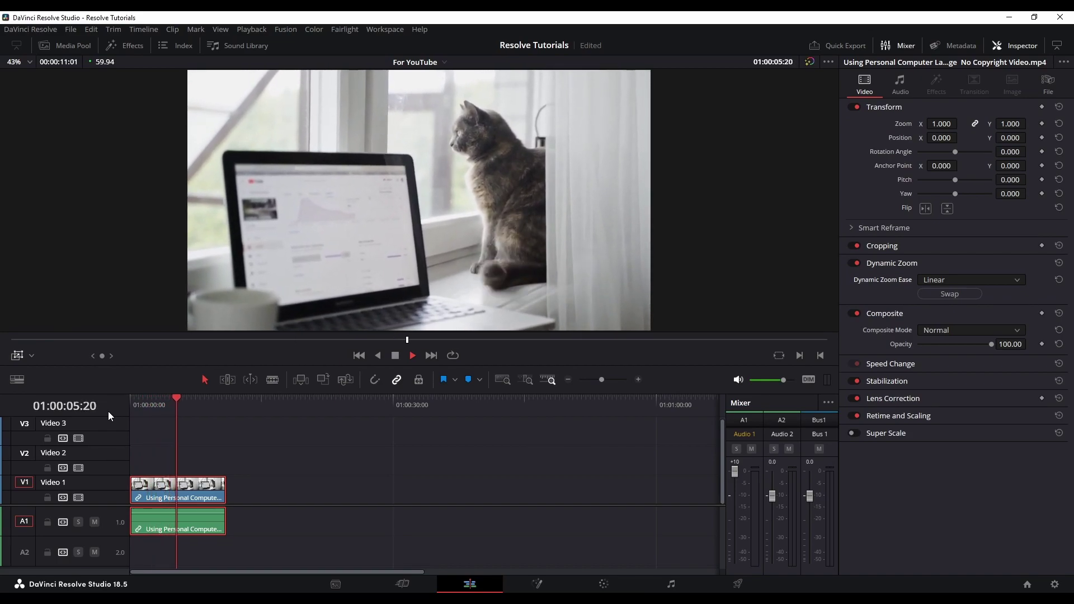
key("space")
key("Home")
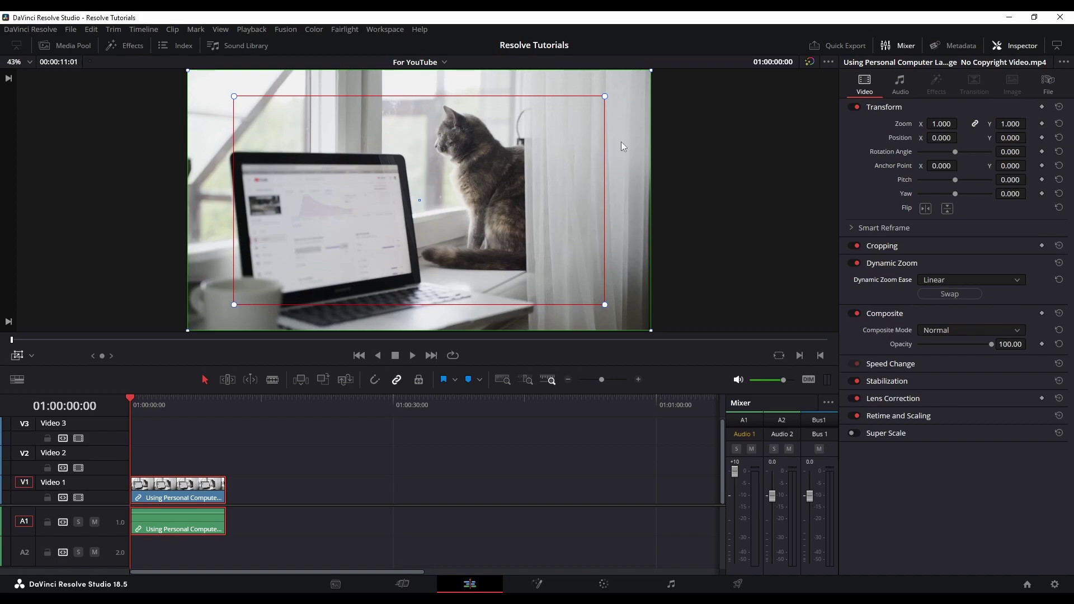
Shrink both the inner end frame and the outer start frame of the Dynamic Zoom, and play the clip
left_click_drag(604, 96, 551, 133)
left_click_drag(651, 71, 581, 112)
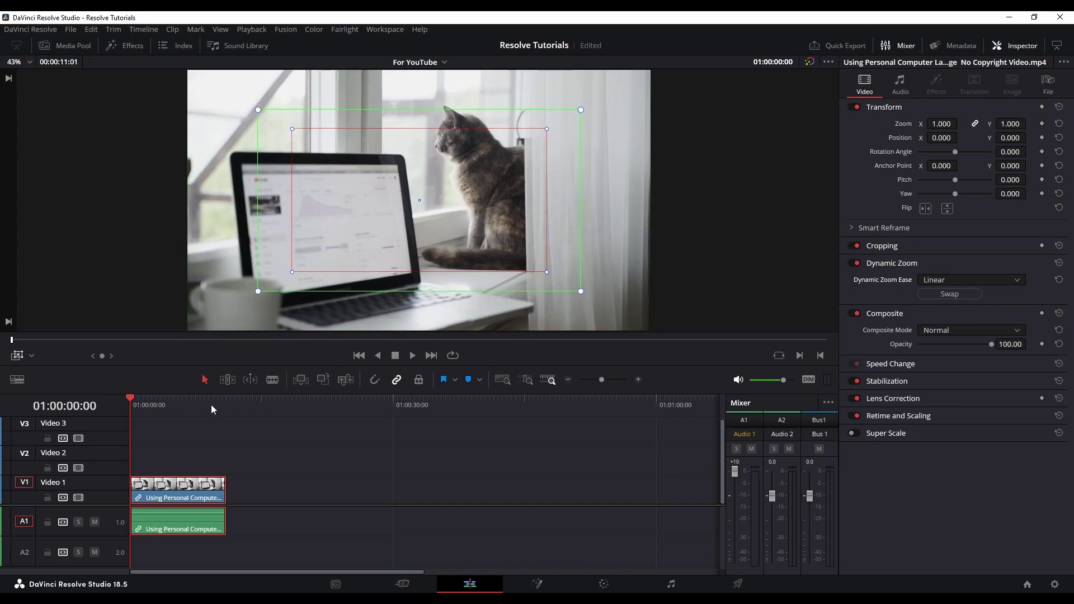
key("space")
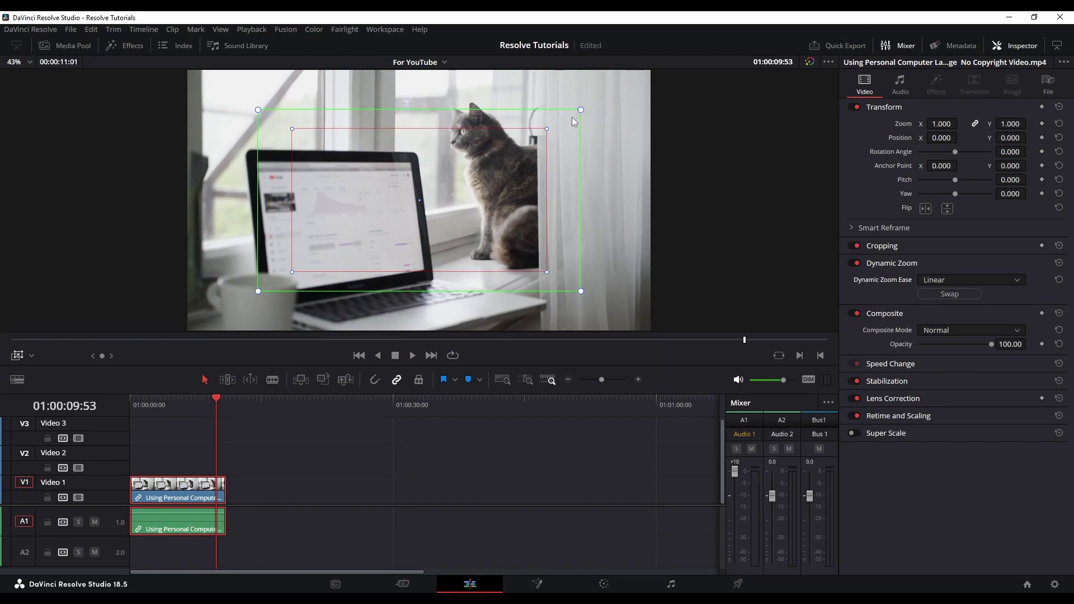
Swap the resized start and end frames so the clip zooms out, and preview it from the beginning
left_click(949, 294)
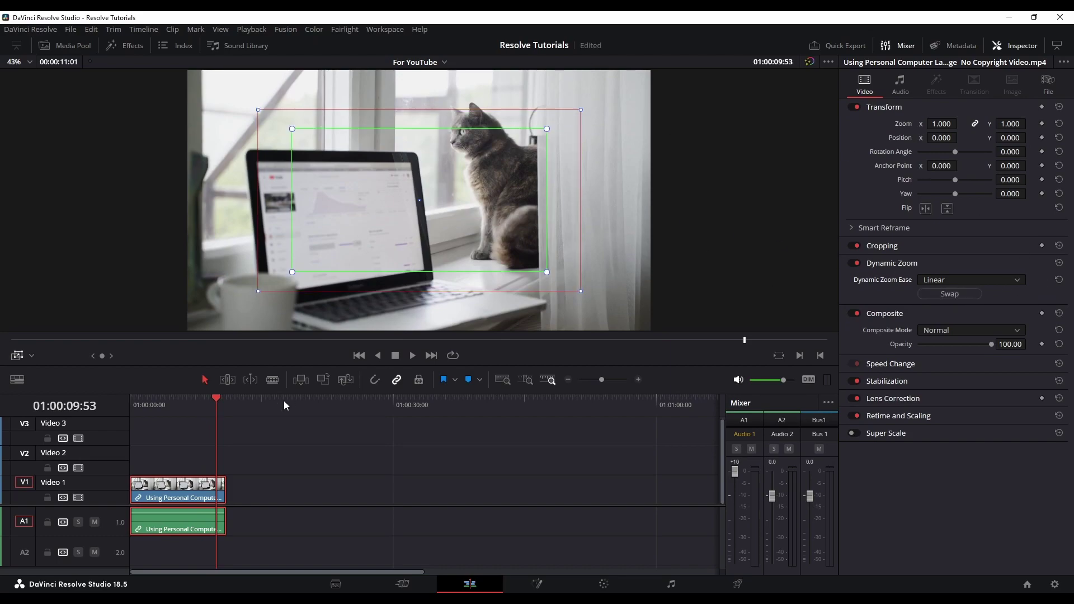
key("Home")
key("space")
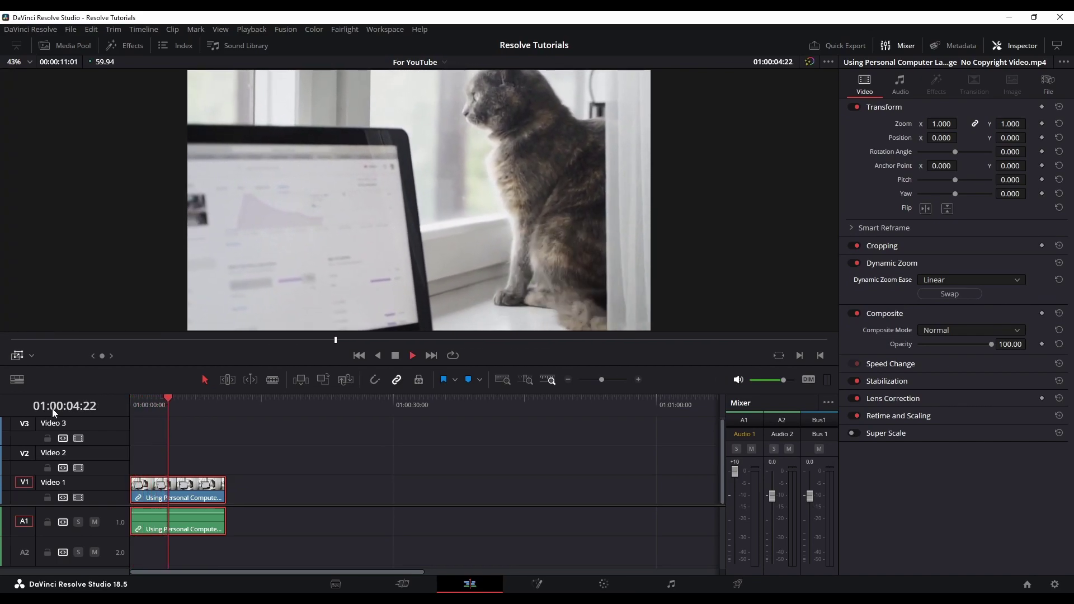
key("space")
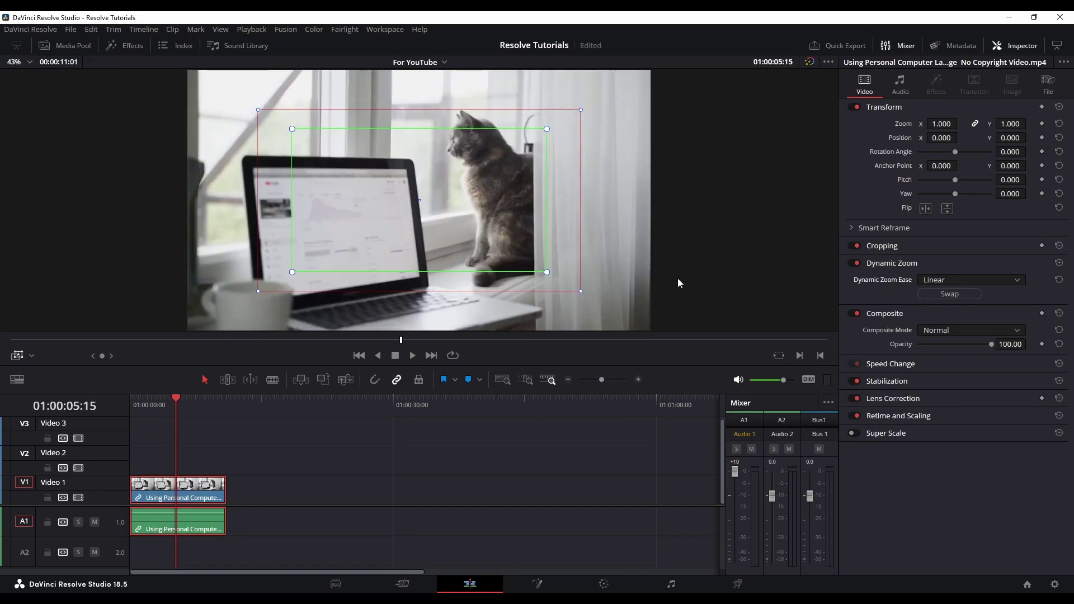
Enlarge the outer end frame of the Dynamic Zoom beyond the edges of the image and play the clip
left_click_drag(581, 111, 670, 140)
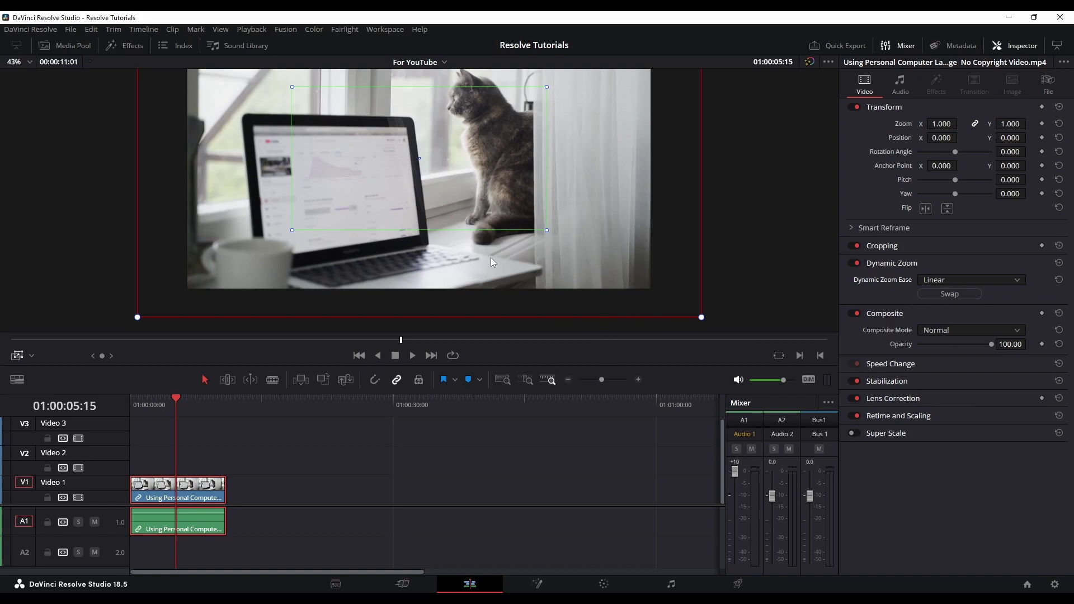
key("slash")
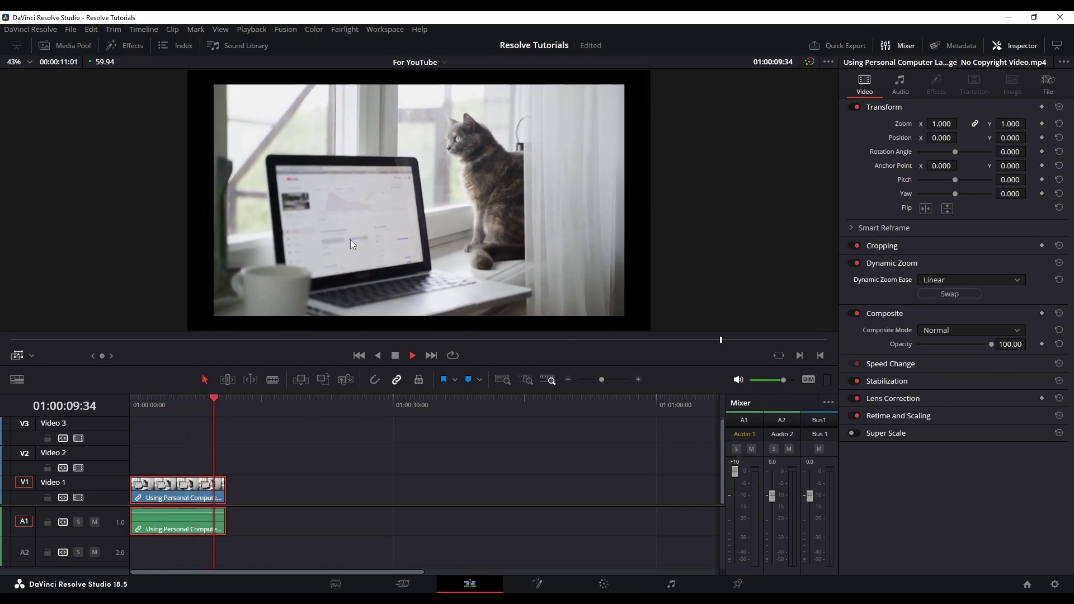
key("space")
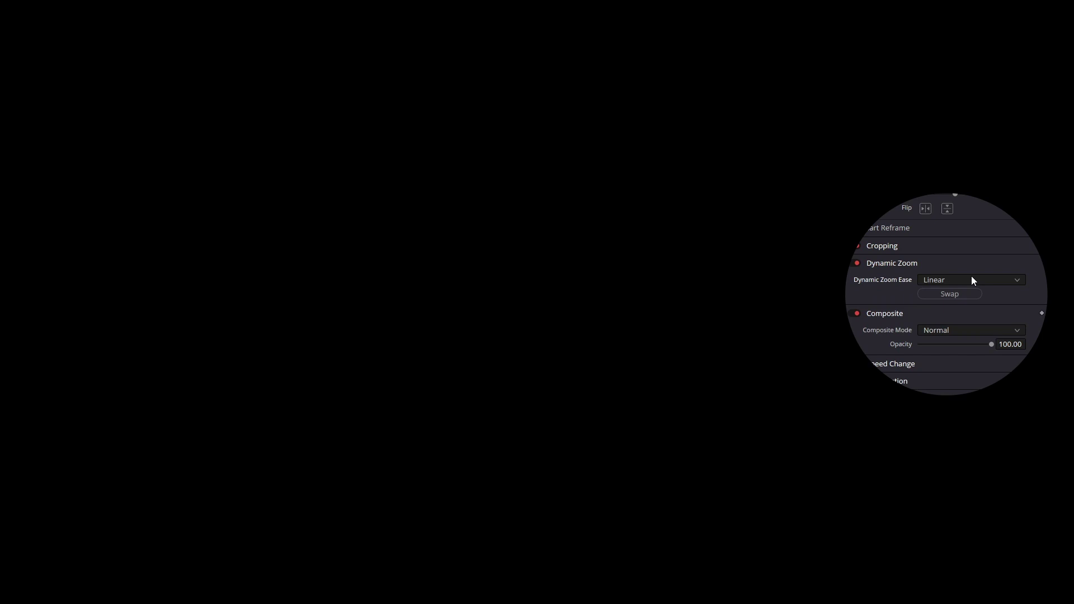
Set the Dynamic Zoom ease to Ease In and Out and switch Dynamic Zoom off for the clip
left_click(972, 278)
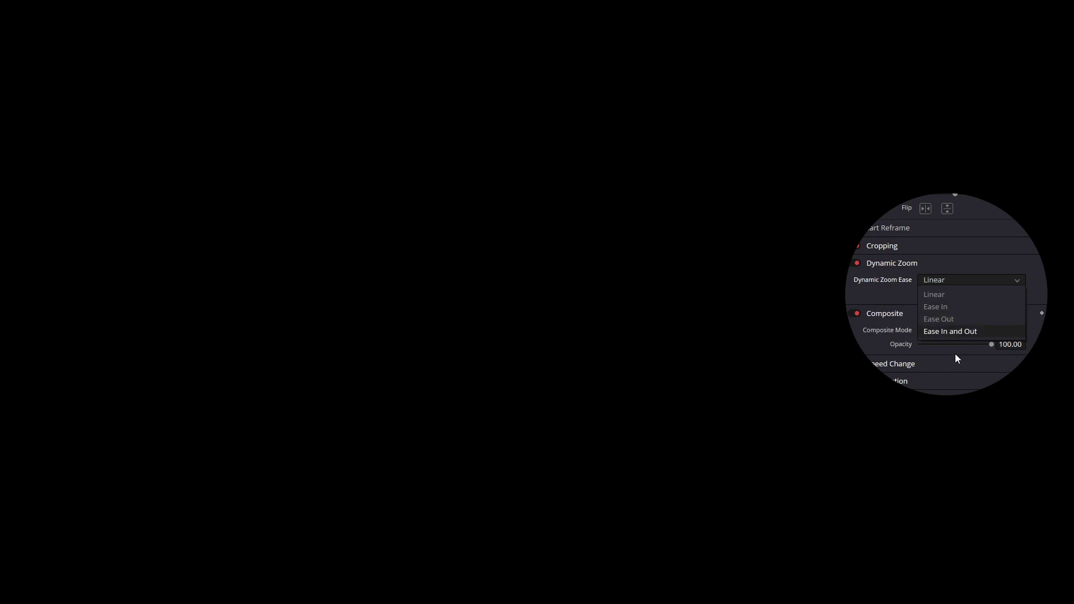
left_click(964, 335)
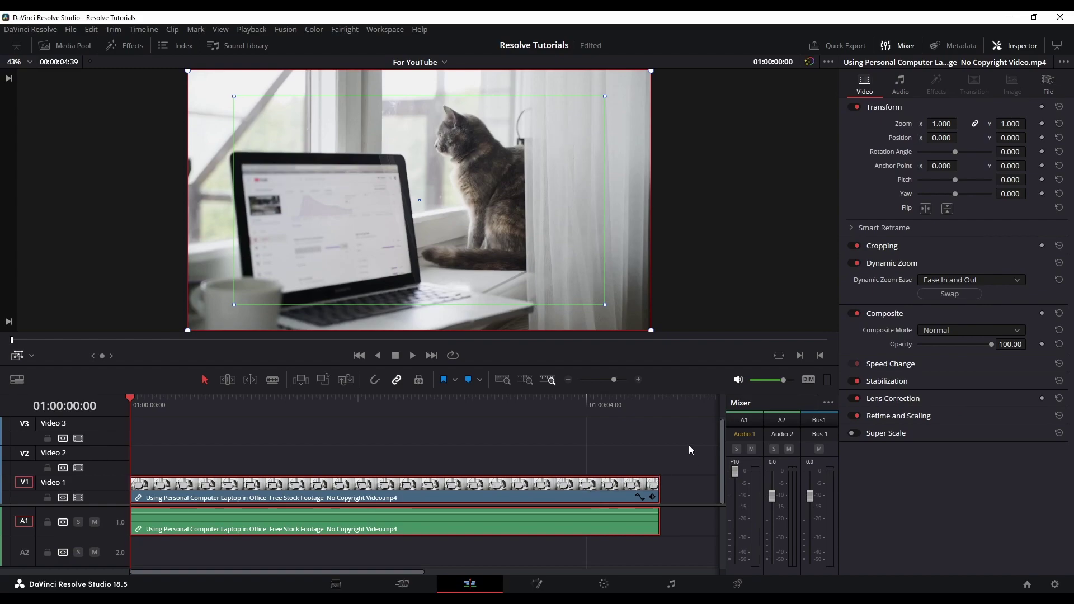
left_click(857, 263)
key("ctrl+s")
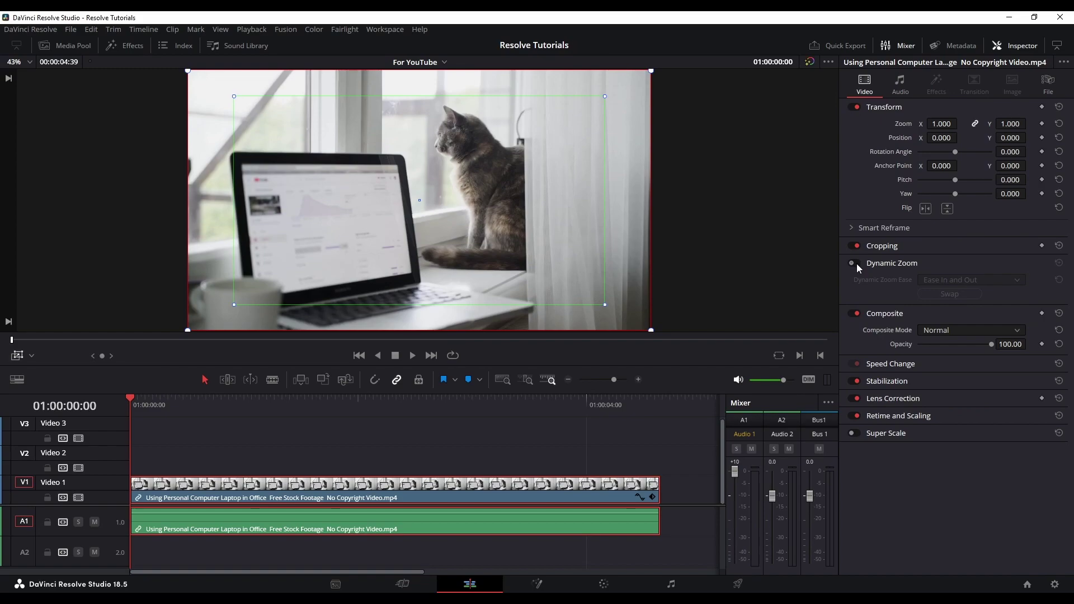
Switch Dynamic Zoom back on for the clip, save the project and play the eased zoom
left_click(857, 263)
key("ctrl+s")
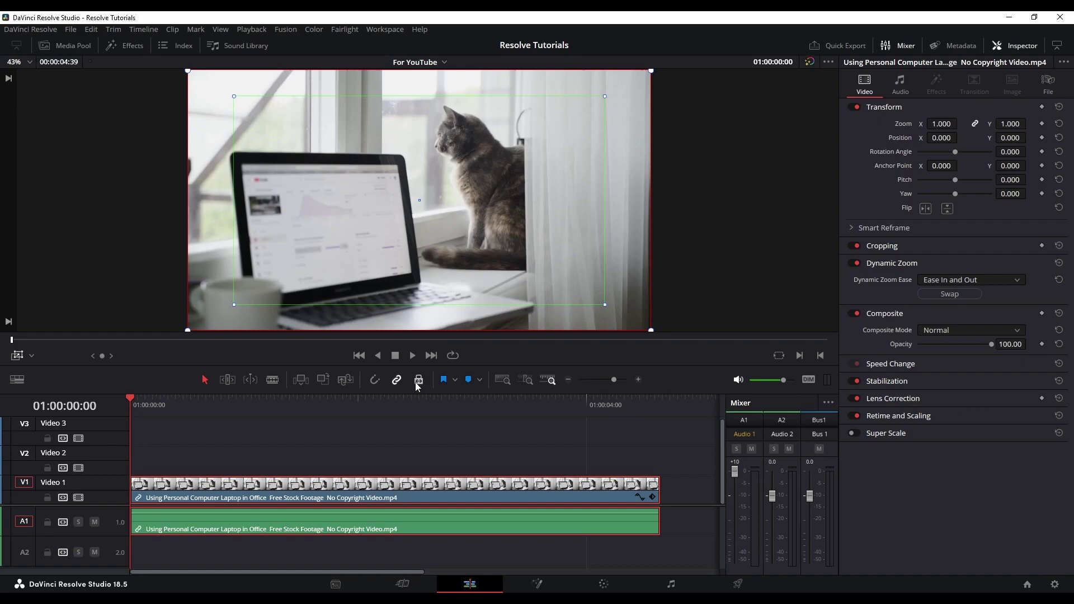
left_click(411, 355)
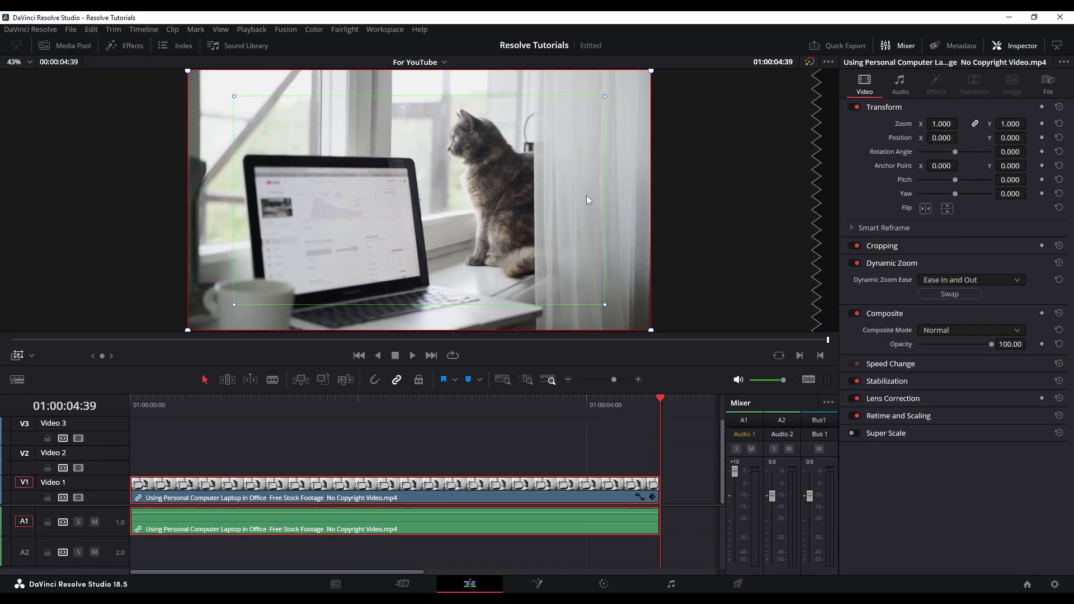
Toggle Dynamic Zoom off and on again, and scrub through the clip from its start
left_click(853, 263)
left_click(854, 264)
key("ctrl+s")
key("Home")
left_click(1060, 281)
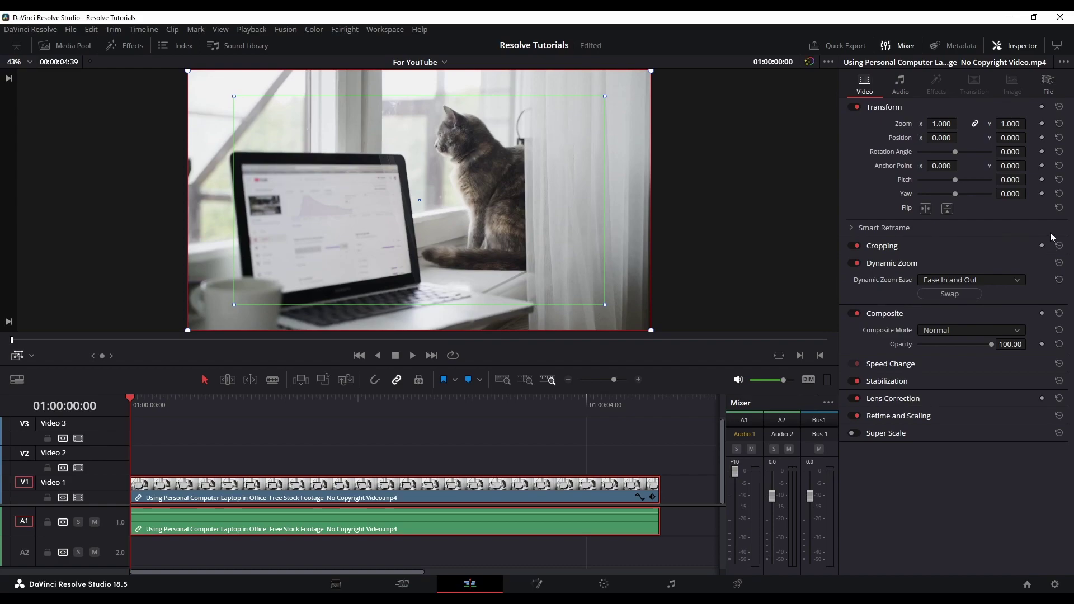
left_click(616, 405)
left_click_drag(424, 417, 321, 439)
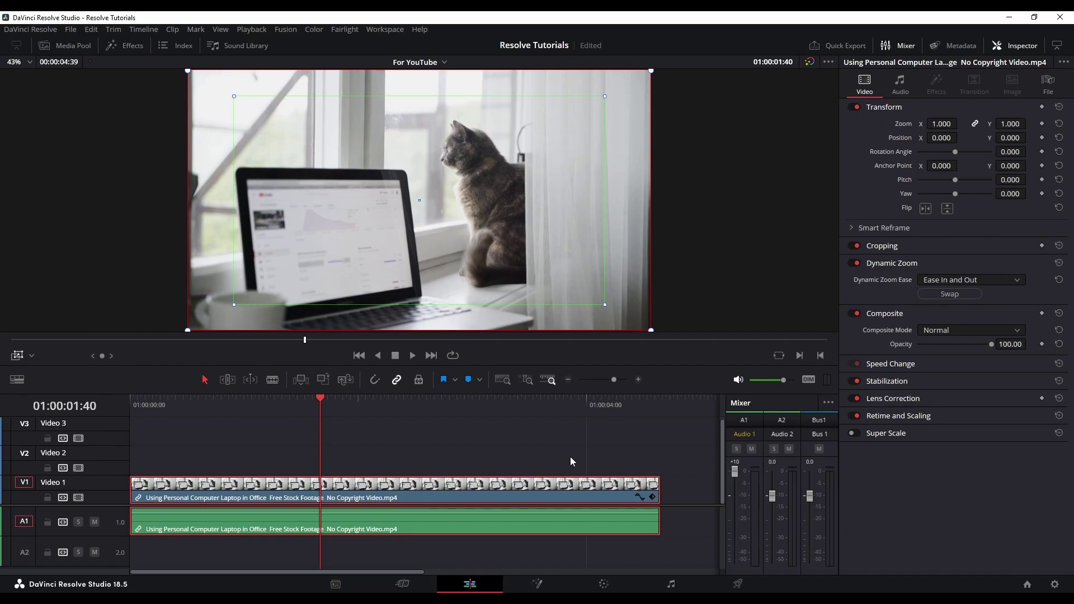
Switch off Dynamic Zoom, change the viewer overlay to Transform and return to the clip's start
left_click(854, 263)
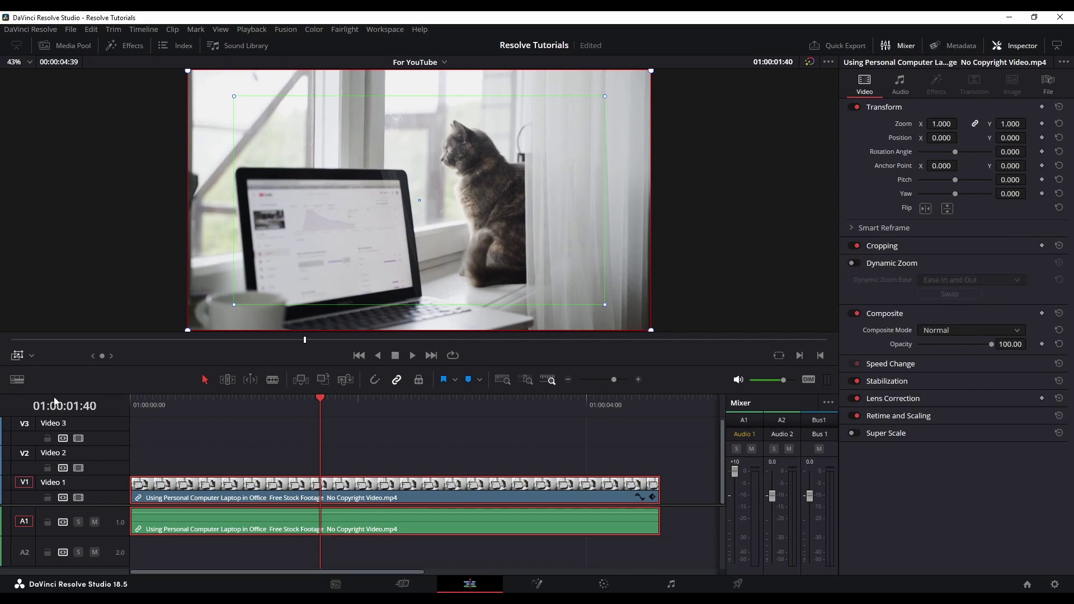
left_click(30, 357)
left_click(35, 372)
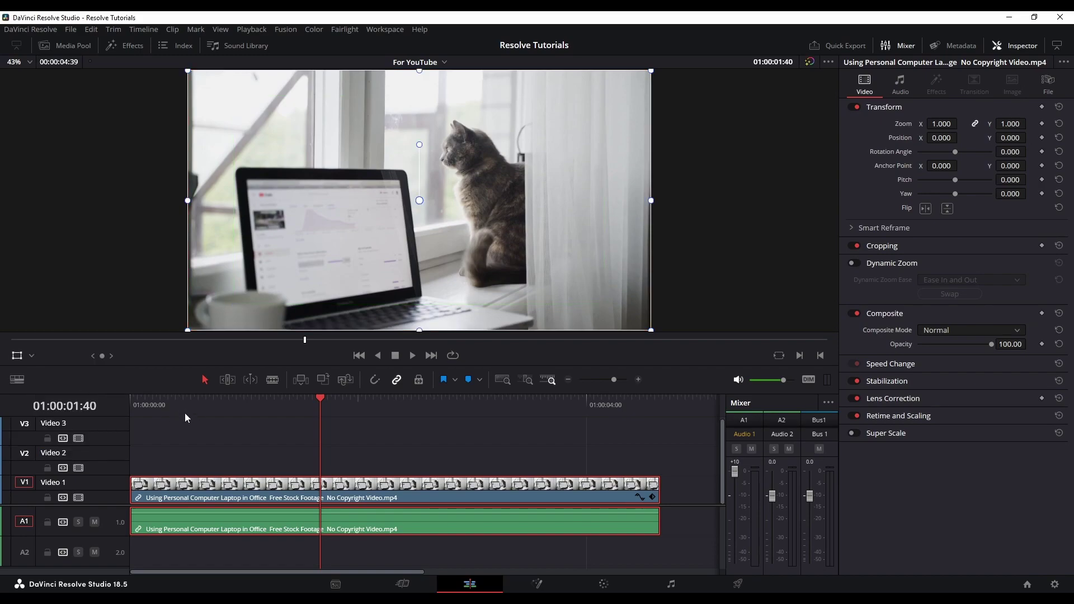
key("Home")
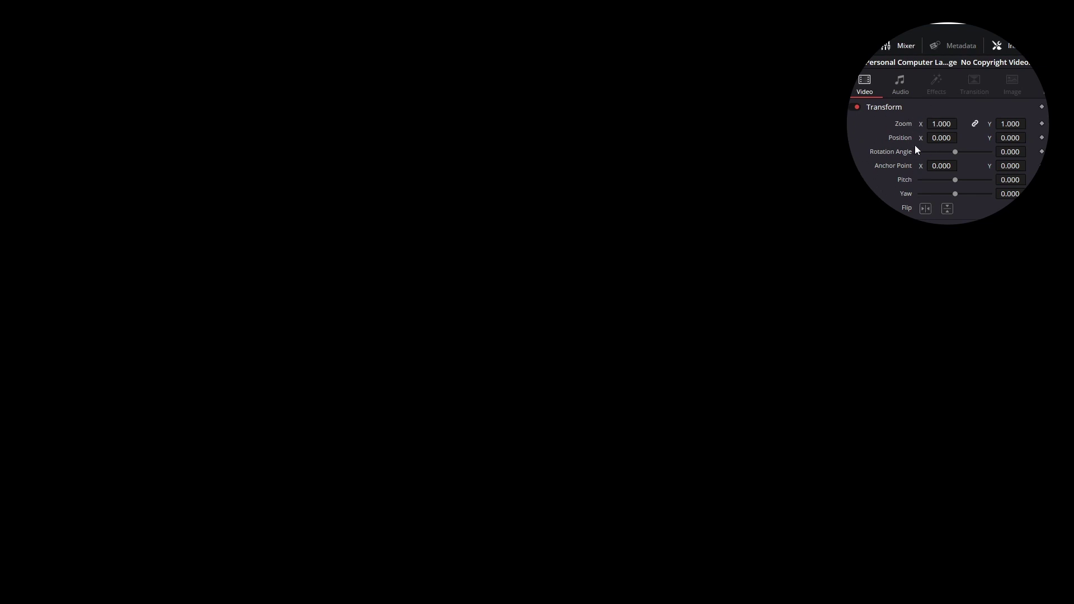
Keyframe the clip's Zoom at its start and set a second Zoom keyframe of 1.230 at 01:00:02:14
left_click(1042, 124)
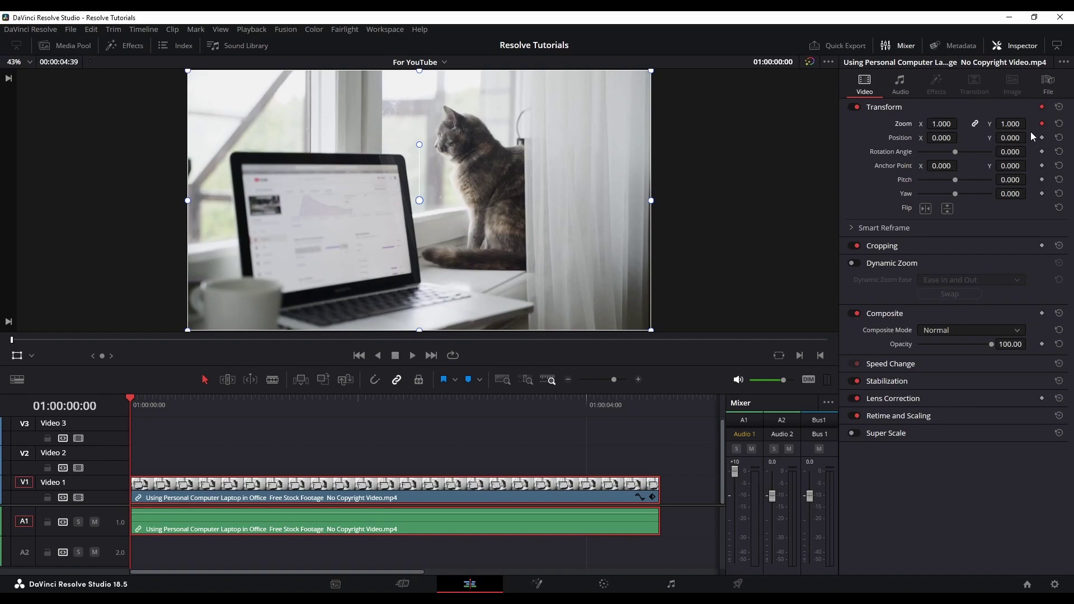
left_click(476, 408)
left_click_drag(366, 405, 384, 410)
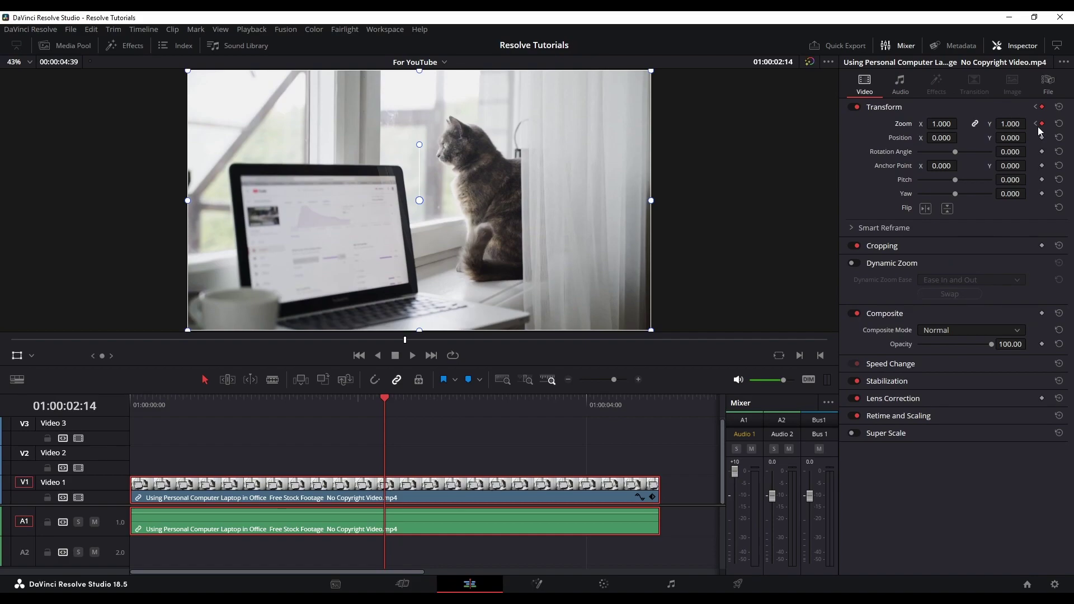
left_click_drag(937, 126, 961, 123)
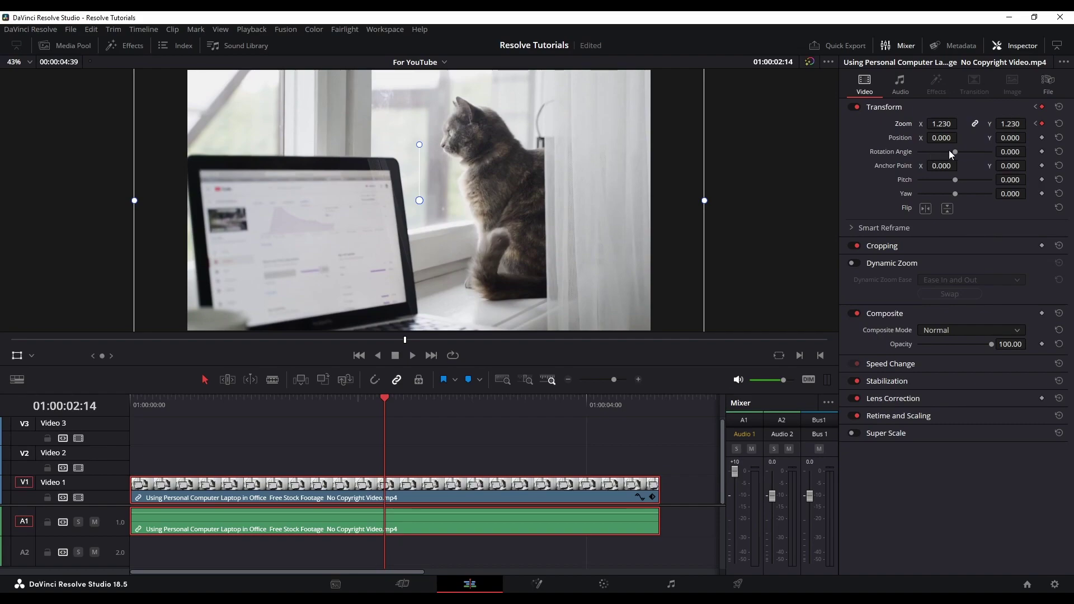
Jump back and forth between the two Zoom keyframes and play the clip from the first one
left_click(1036, 124)
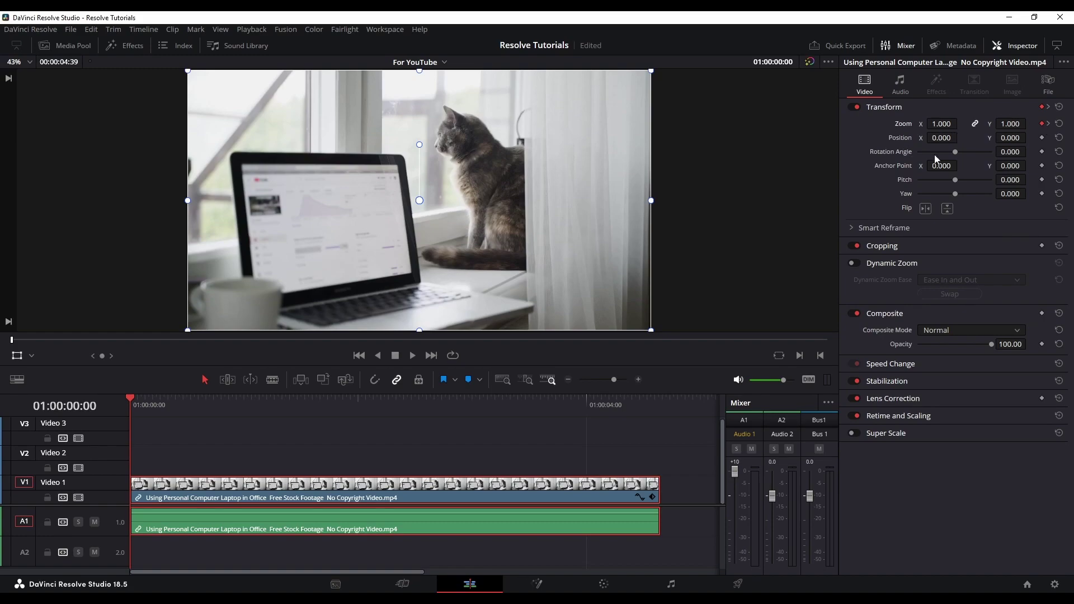
left_click(1049, 124)
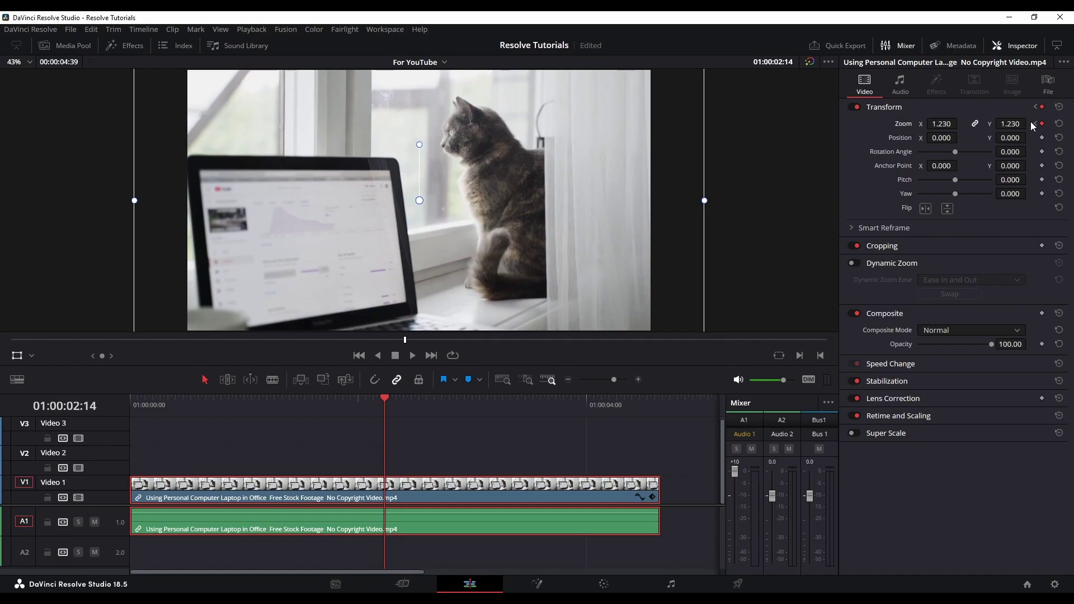
left_click(1036, 123)
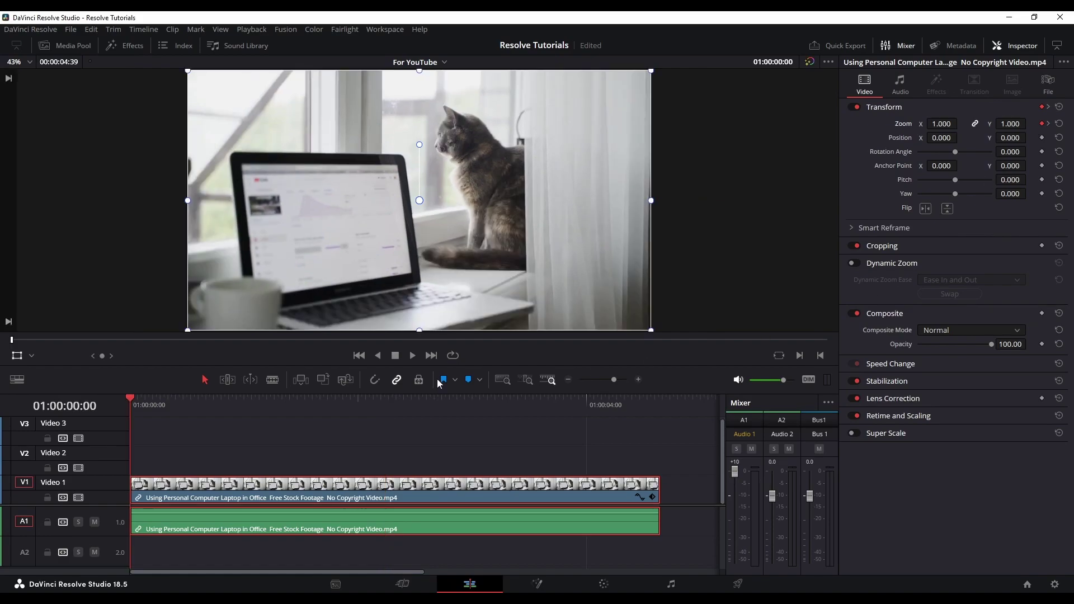
left_click(410, 357)
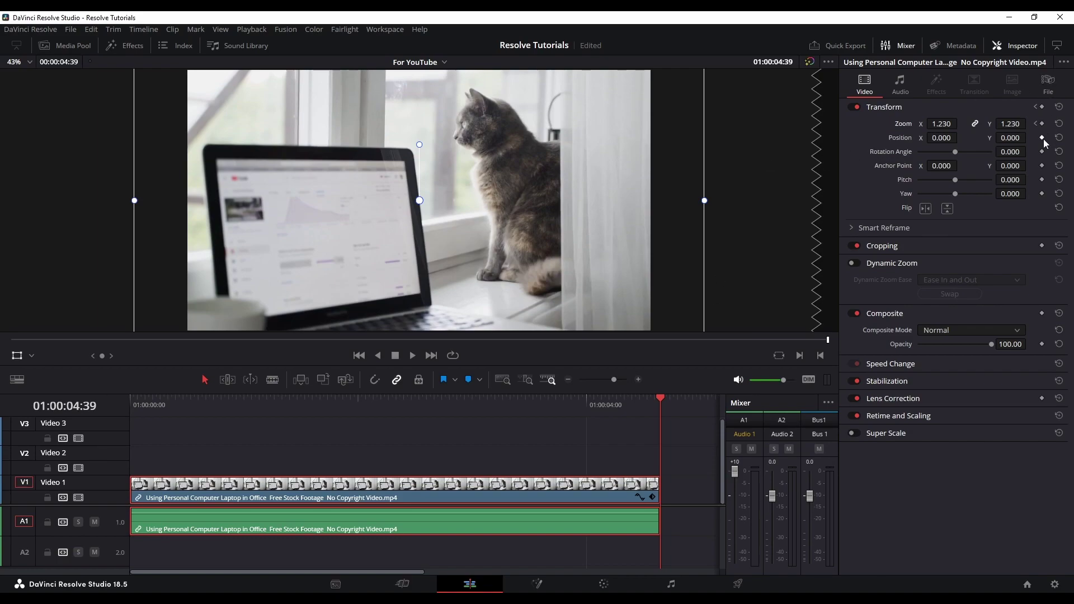
Keyframe Position X at 215 on the second Zoom keyframe and at 0 on the first one
left_click(1036, 124)
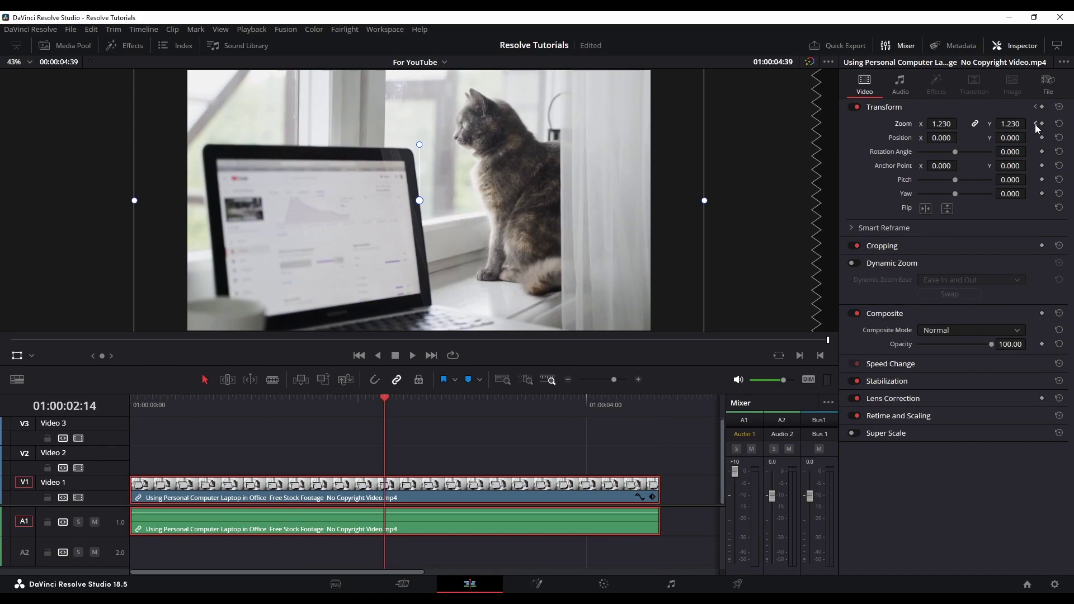
left_click(1041, 137)
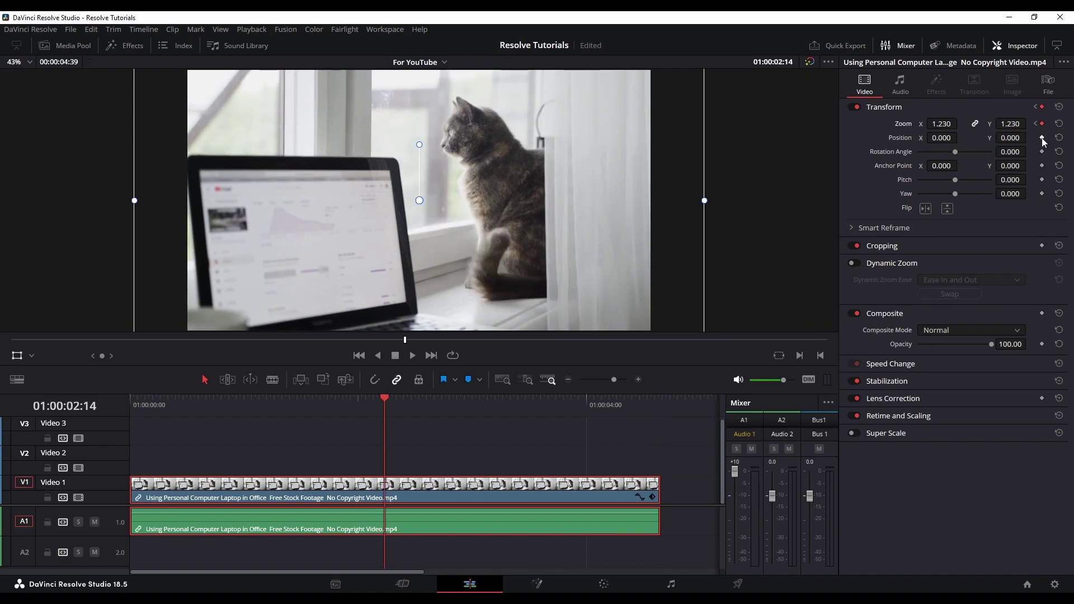
left_click_drag(944, 137, 952, 138)
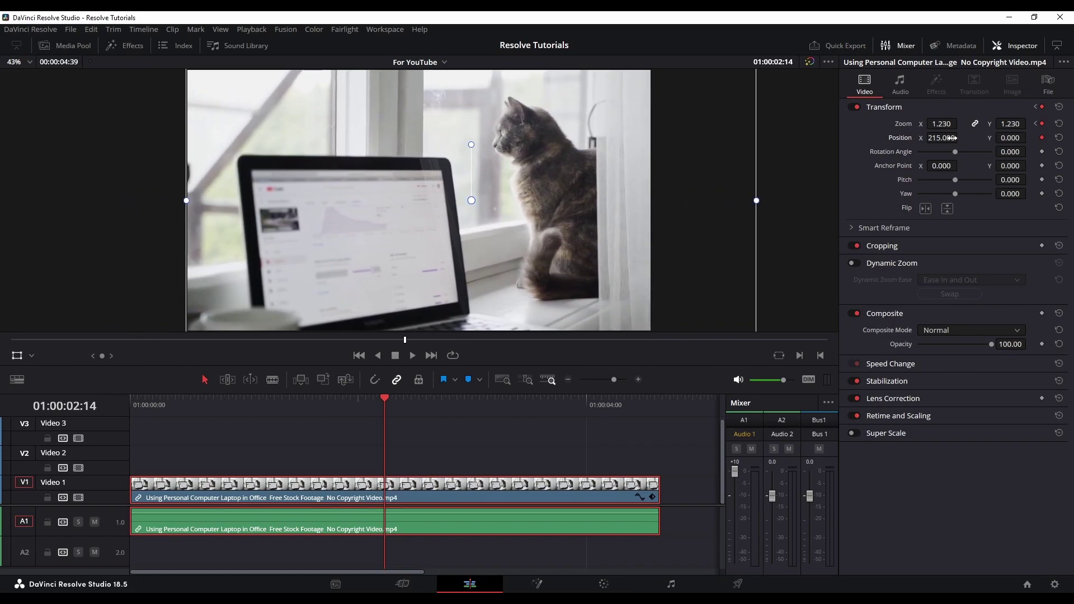
left_click(1036, 124)
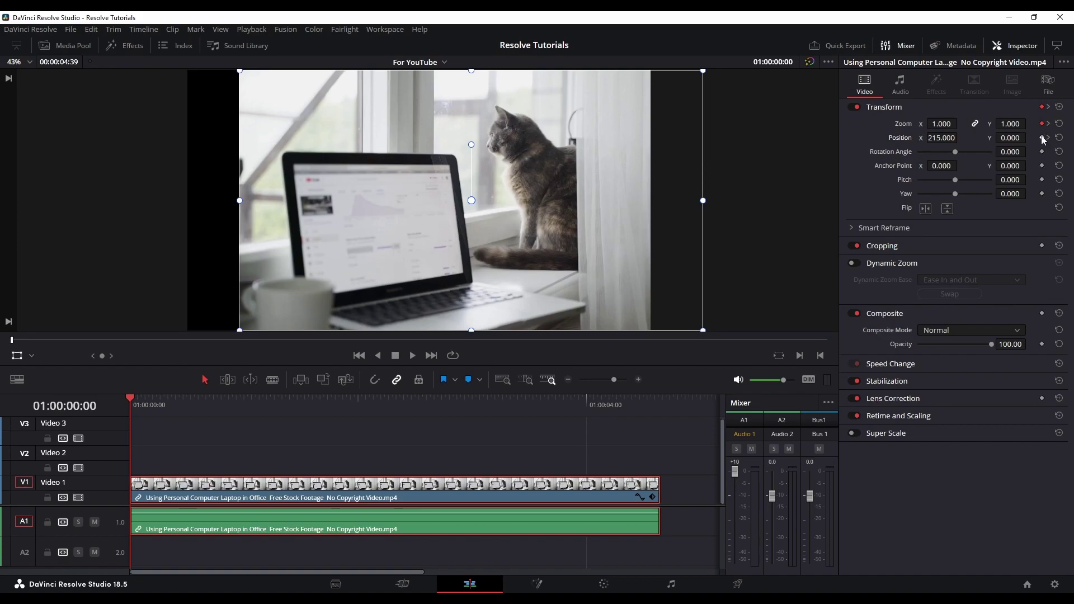
double_click(944, 137)
type("0")
key("Return")
left_click(684, 442)
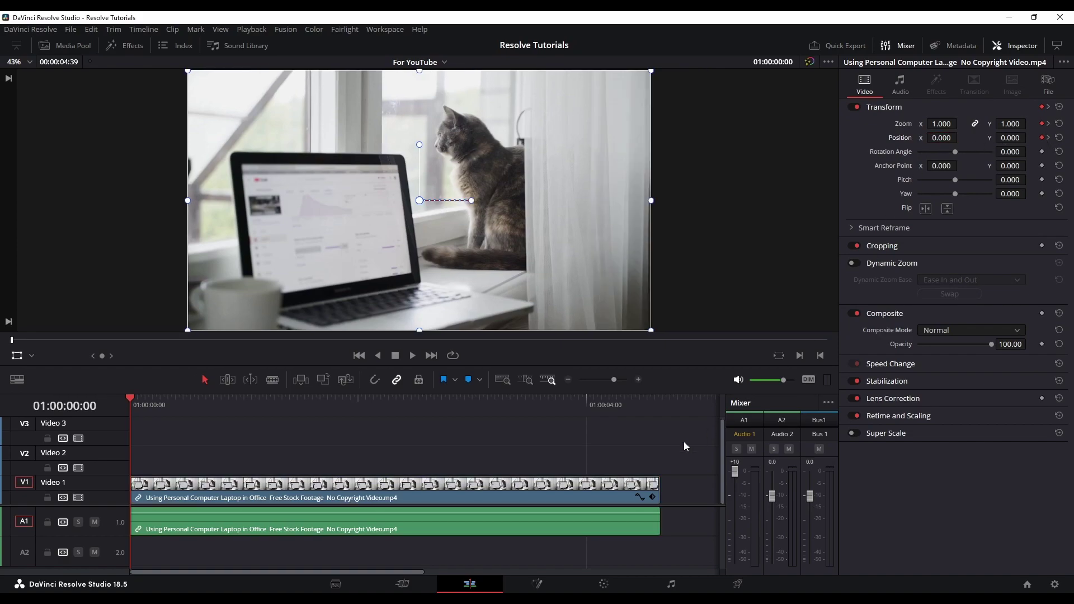
Play the combined zoom and position animation, and move the playhead back to the clip's start
left_click(414, 357)
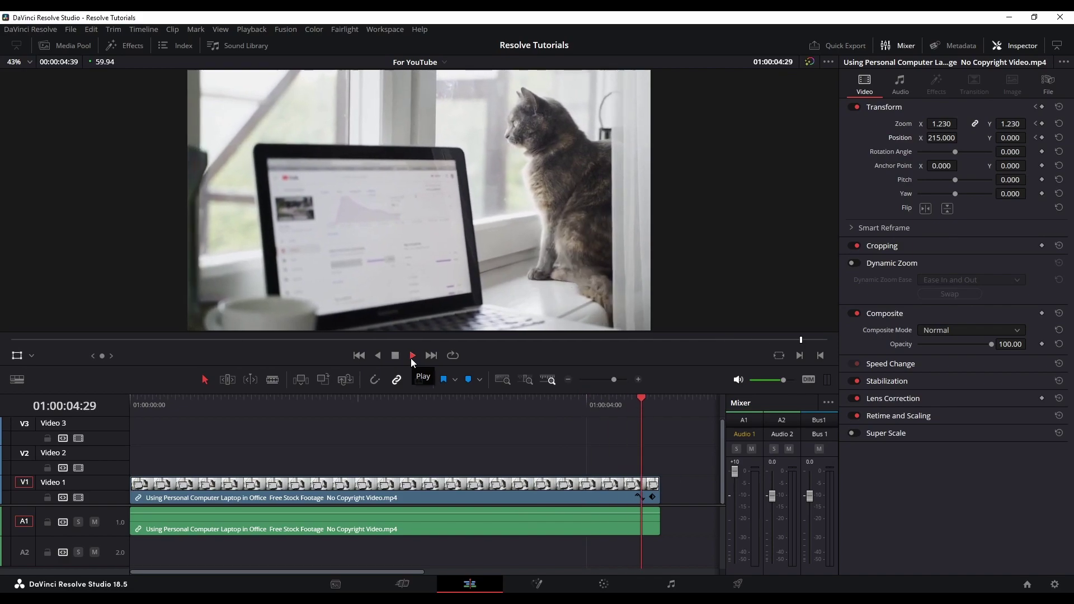
left_click(266, 401)
left_click_drag(337, 412, 130, 410)
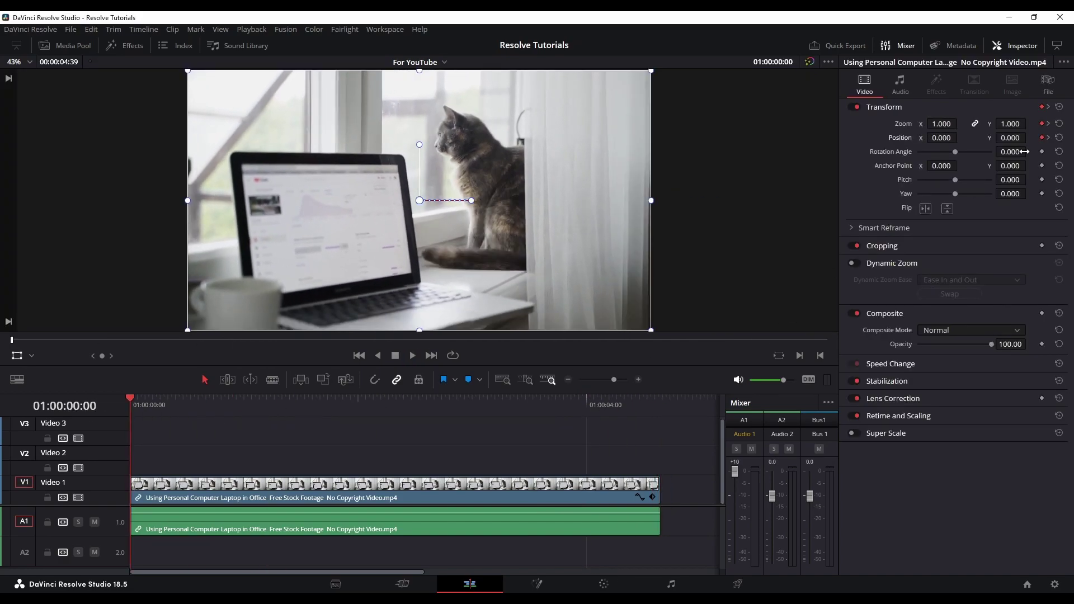
Reset the clip's whole Transform section to clear its Zoom and Position keyframes, and briefly visit the Fusion page
left_click(1048, 123)
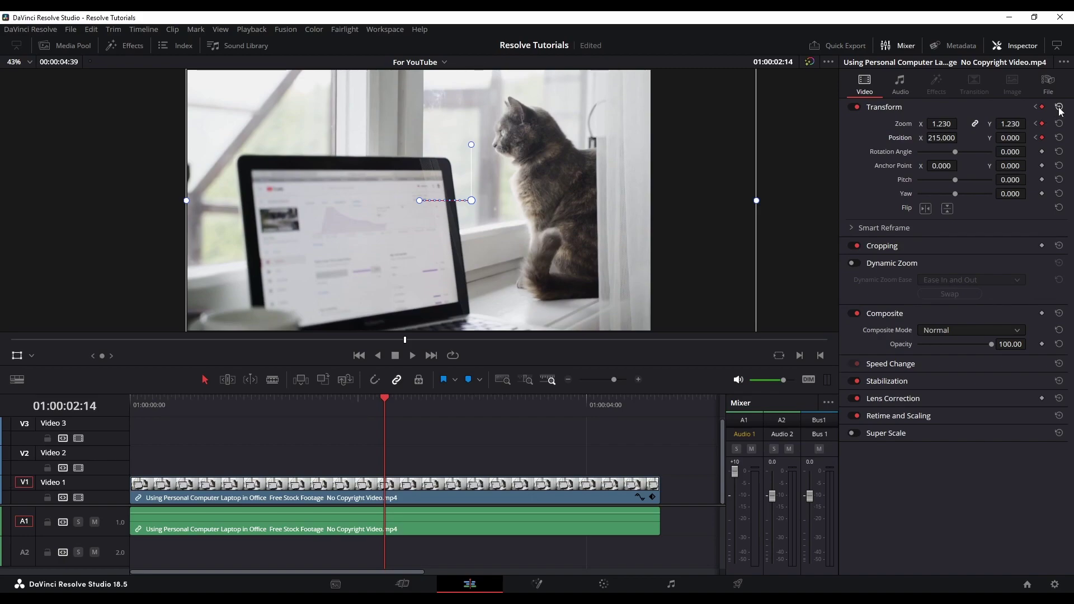
left_click(1060, 107)
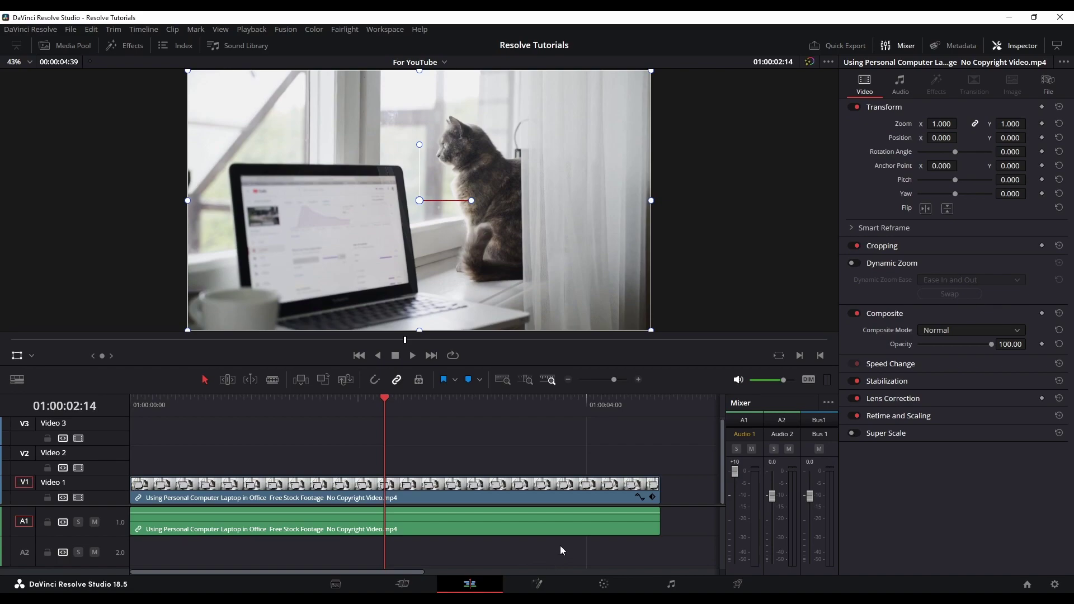
left_click(537, 584)
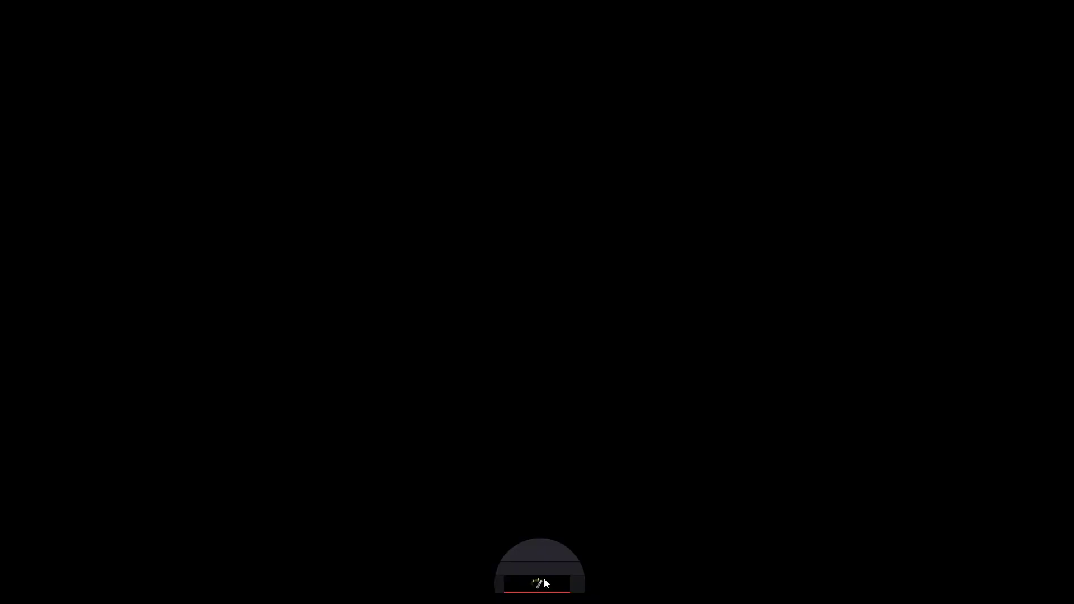
left_click(470, 584)
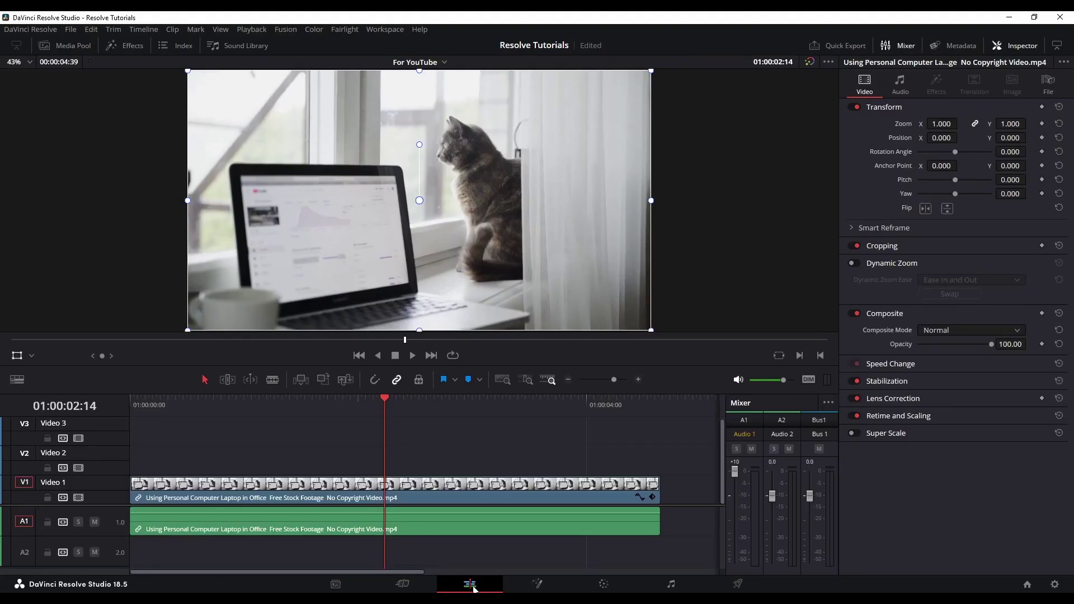
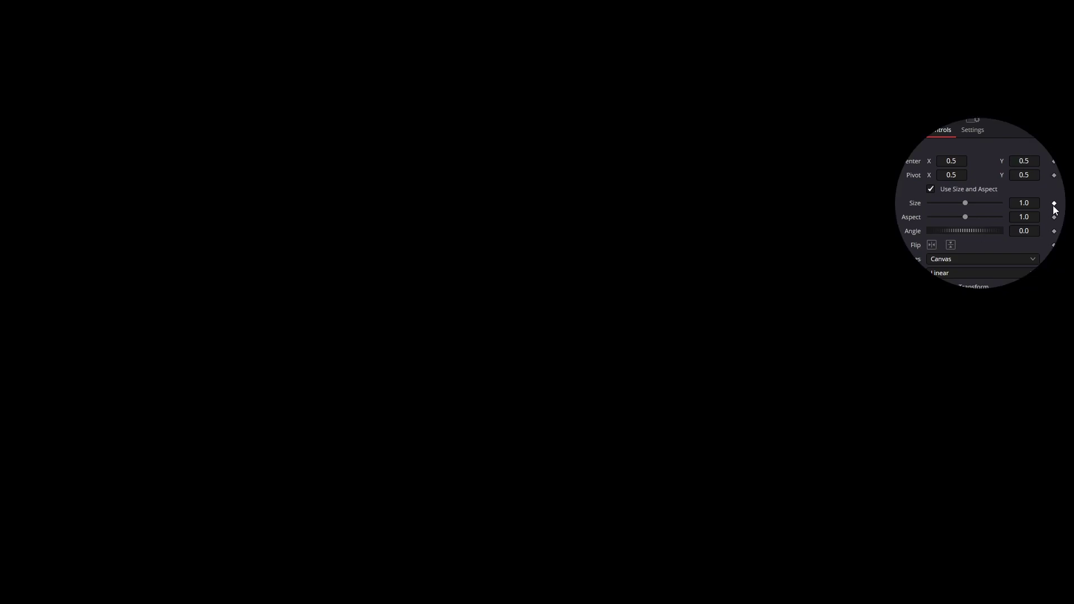
Add a Size keyframe to the Transform1 node at frame 0 and check the clip on the Edit page before returning to Fusion
left_click(1054, 204)
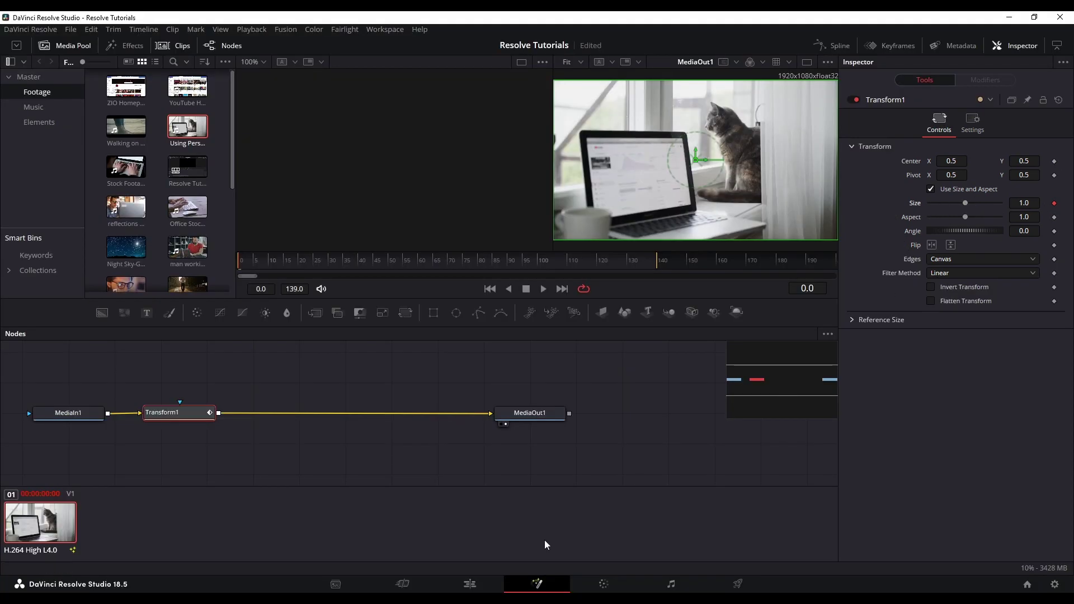
key("shift+4")
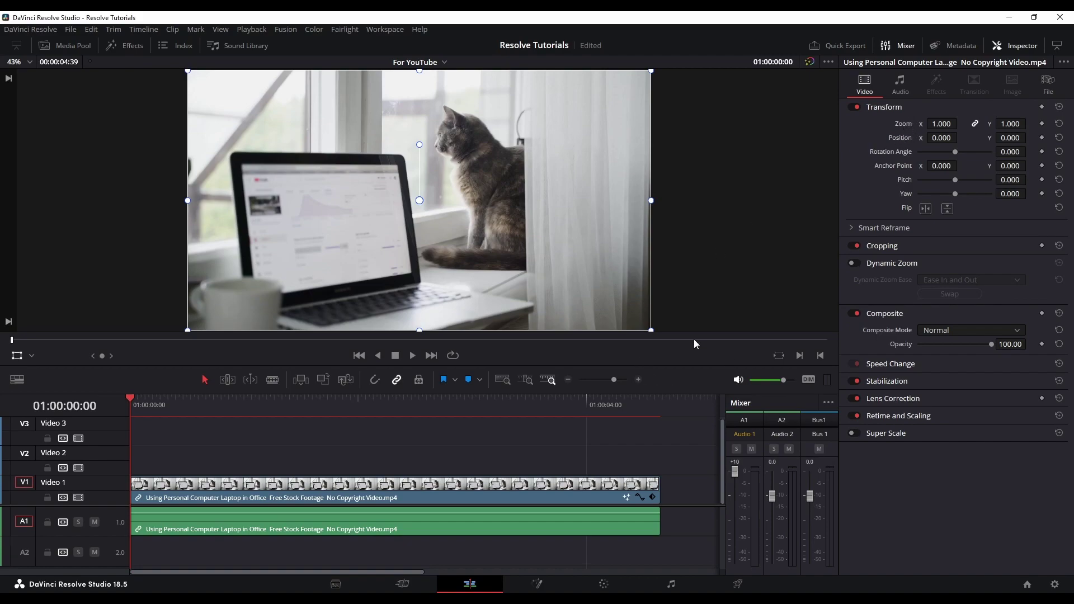
left_click(536, 584)
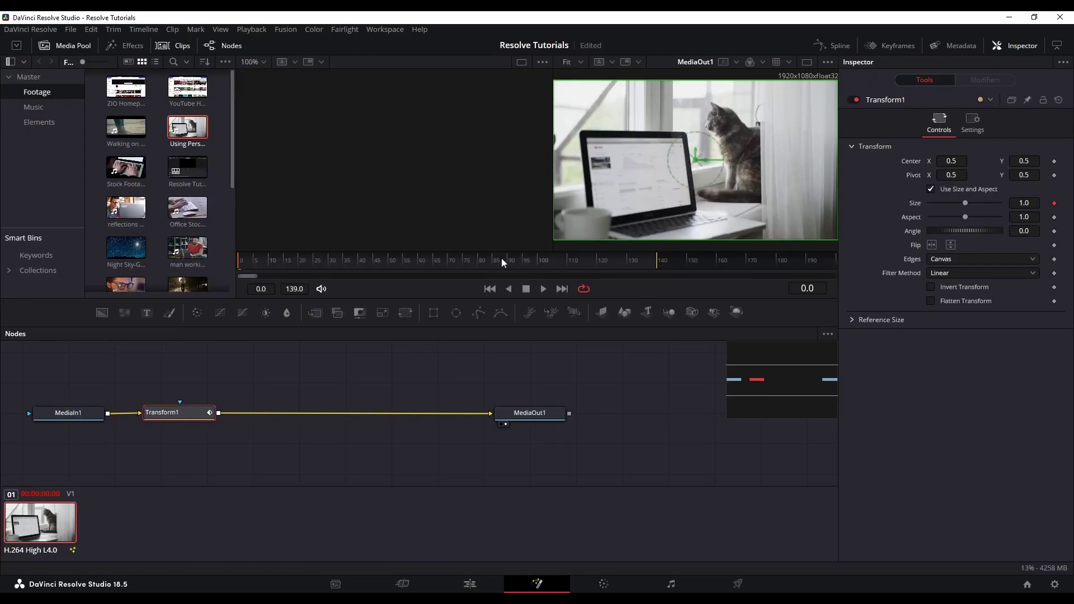
Keyframe the Transform1 node's Size at 1.23 on frame 60
left_click(417, 261)
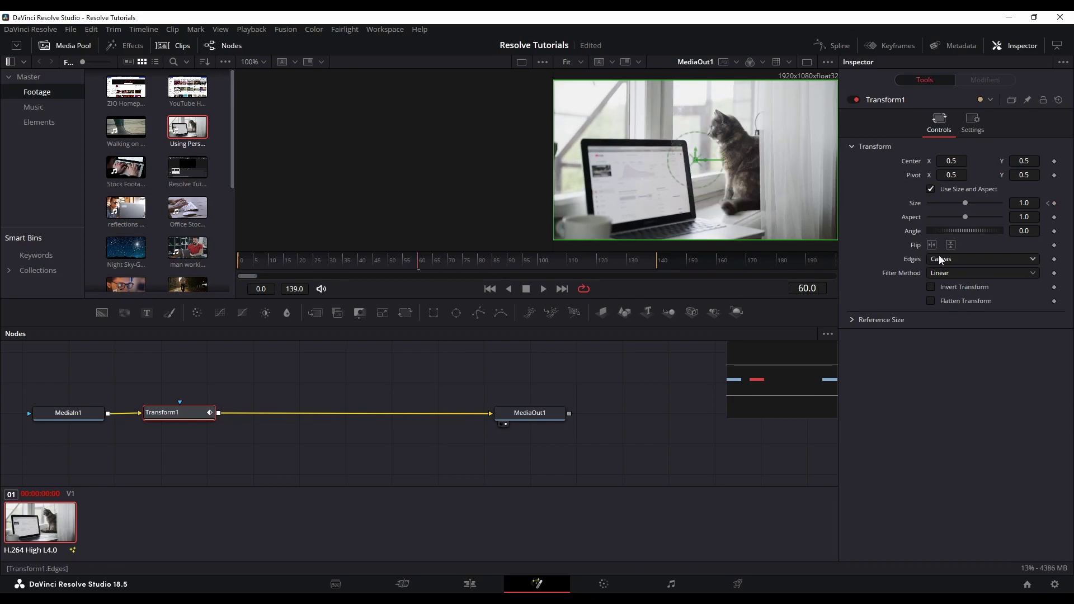
left_click(1053, 204)
scroll(1014, 202, "up", 8)
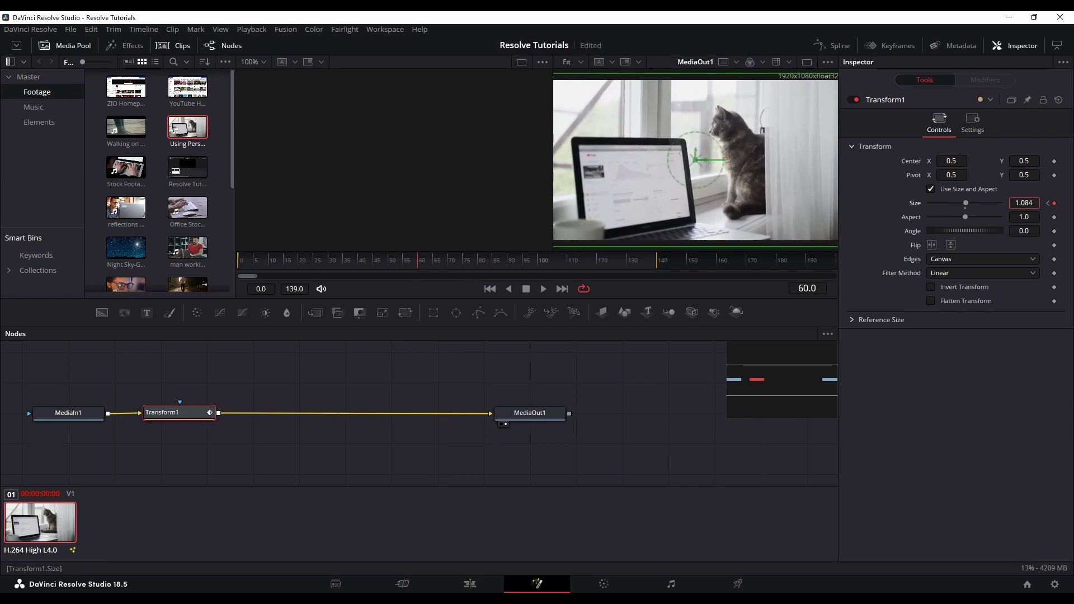
type("1.23")
key("Tab")
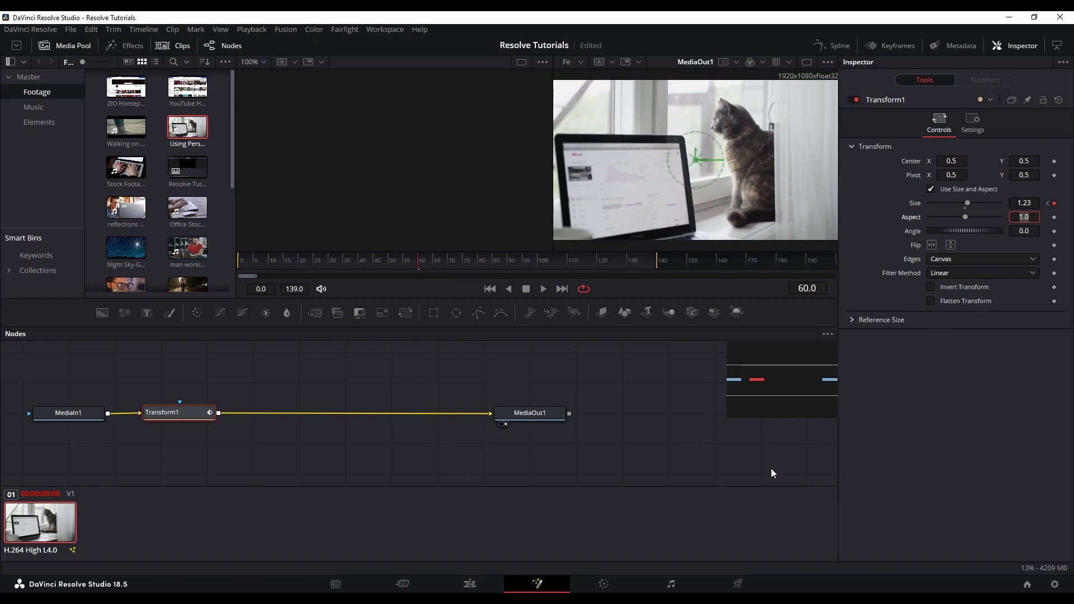
Save the project and play the Fusion zoom from frame 0
key("ctrl+s")
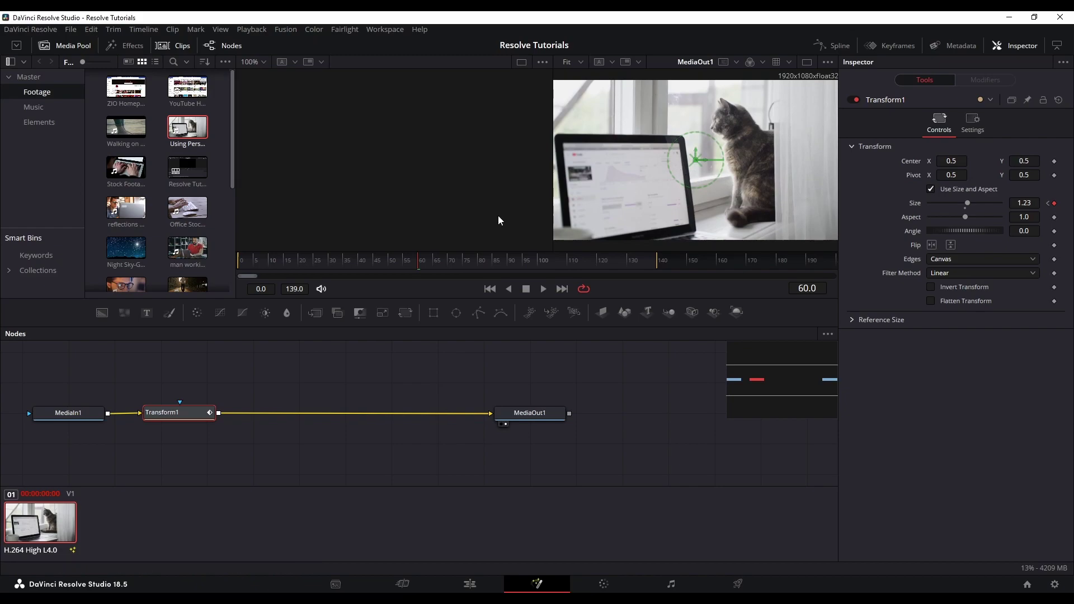
left_click(247, 267)
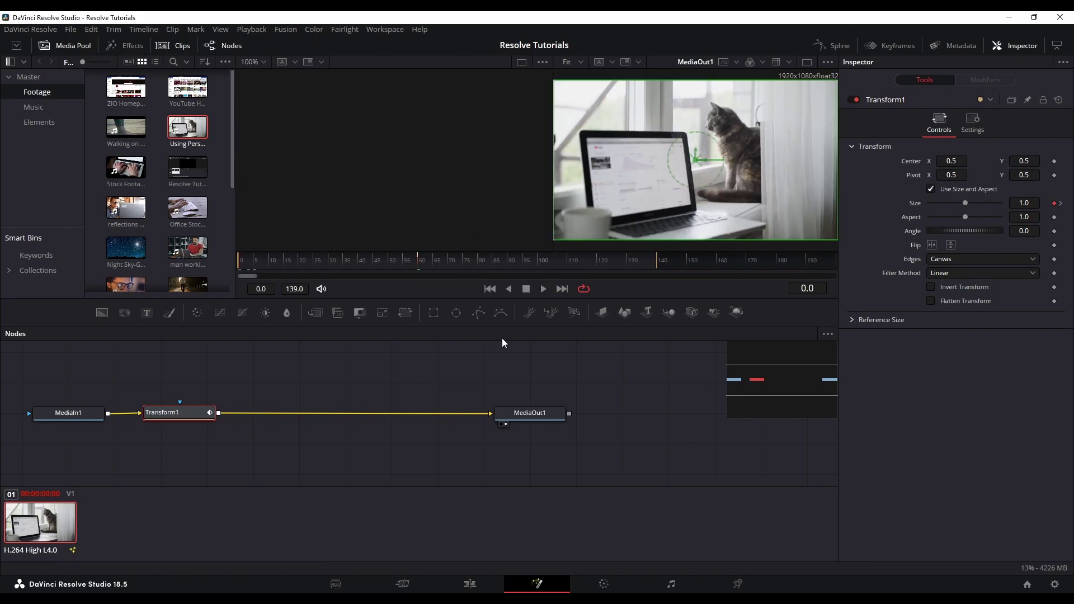
left_click(542, 288)
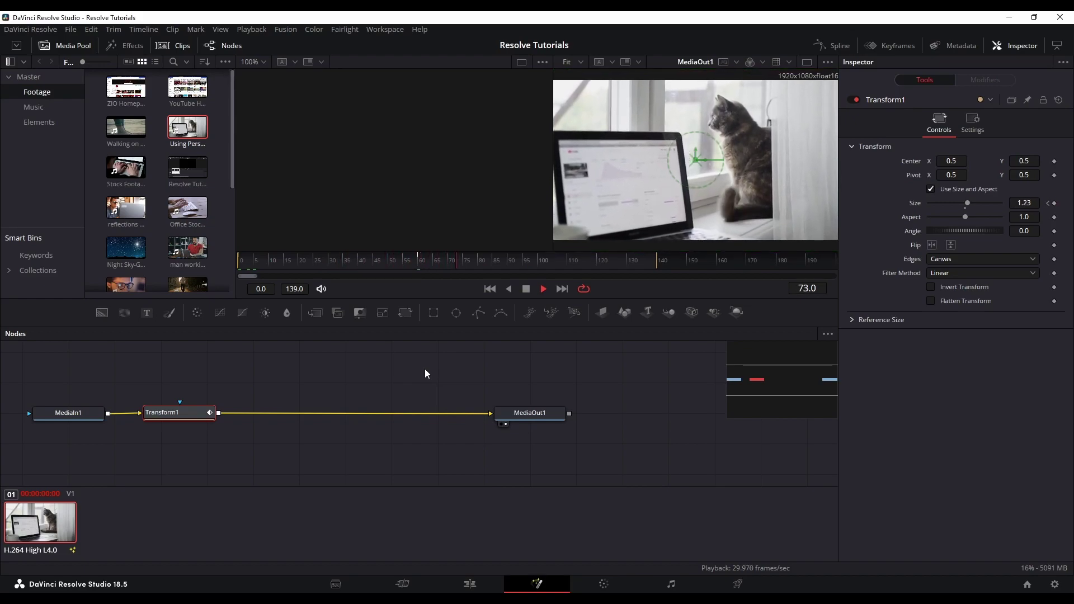
Stop playback, return to frame 0, and check the clip on the Edit page before going back to Fusion
key("space")
left_click(254, 263)
key("Home")
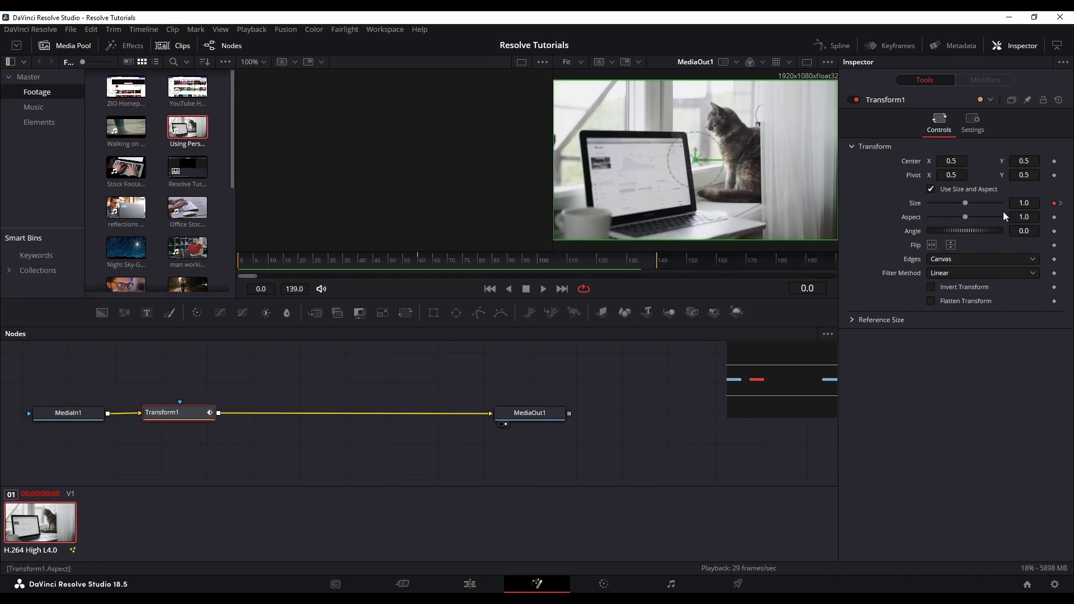
left_click(470, 584)
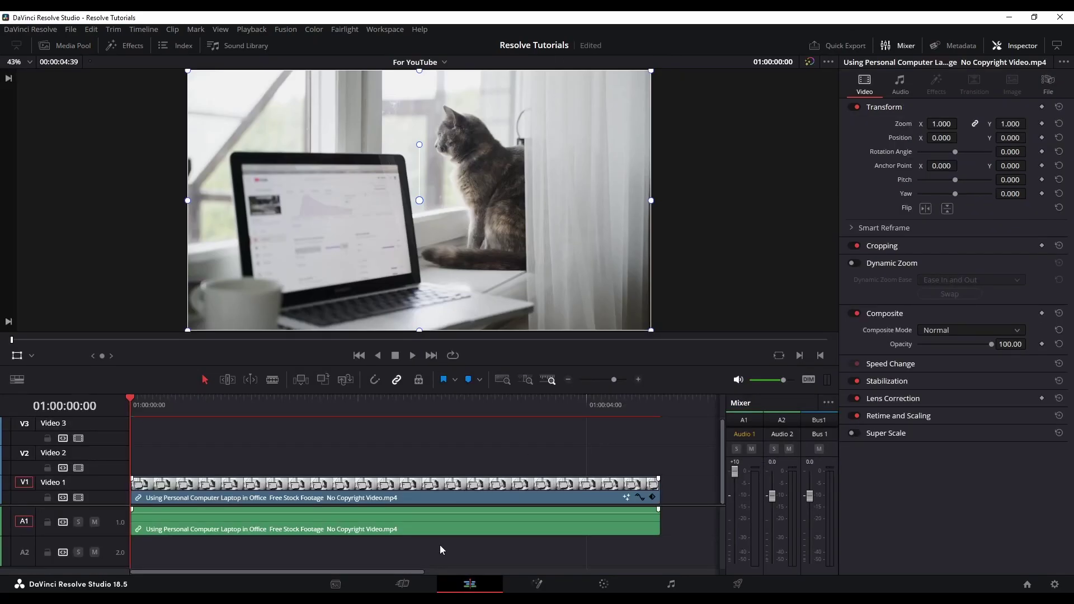
left_click(552, 577)
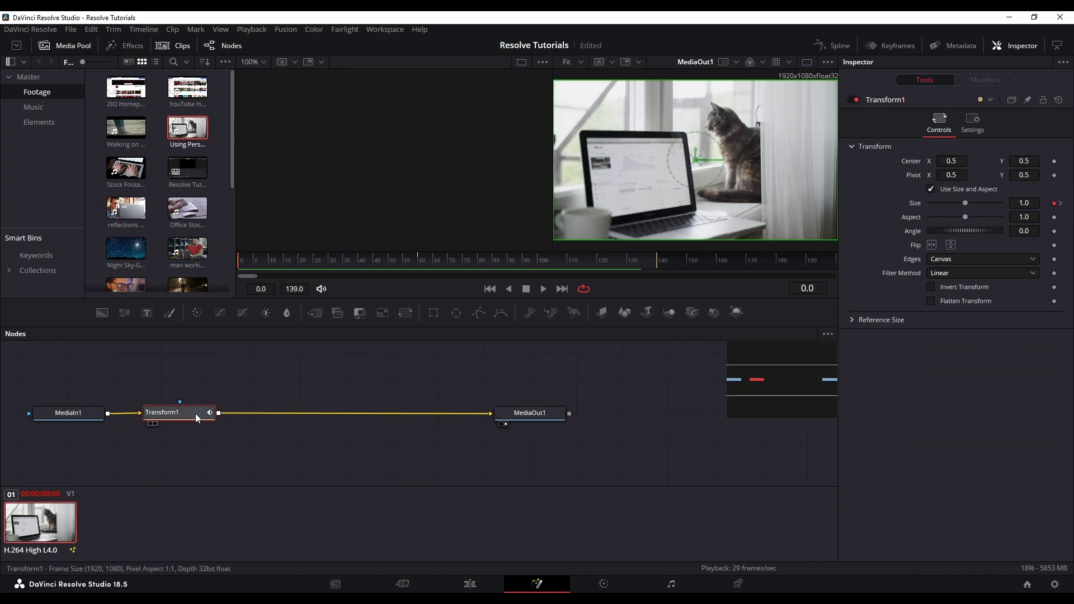
Detach Transform1 from the node chain, connect MediaIn1 directly to MediaOut1, and play the clip without the zoom
mouse_move(196, 415)
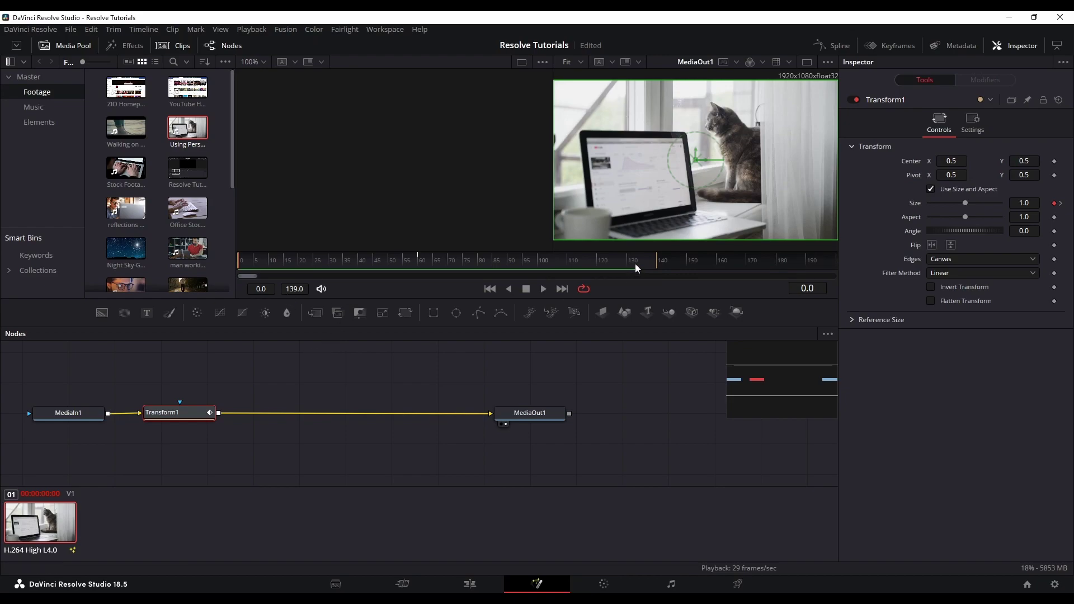
left_click_drag(337, 266, 640, 272)
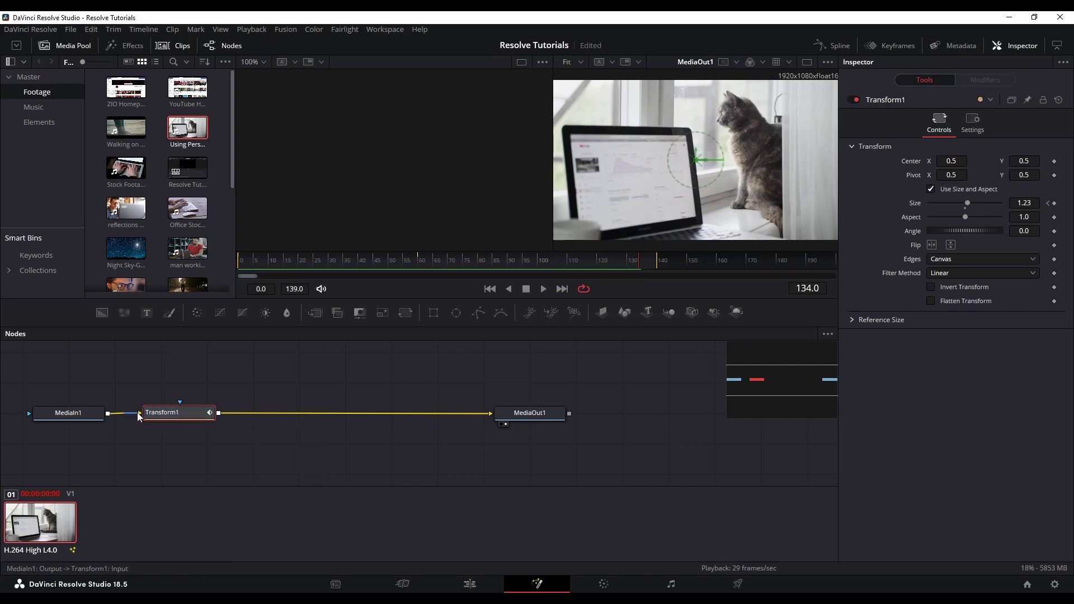
mouse_move(139, 417)
left_mouse_down()
mouse_move(136, 398)
mouse_move(151, 400)
left_mouse_up()
left_click_drag(475, 414, 474, 411)
left_click_drag(108, 412, 151, 420)
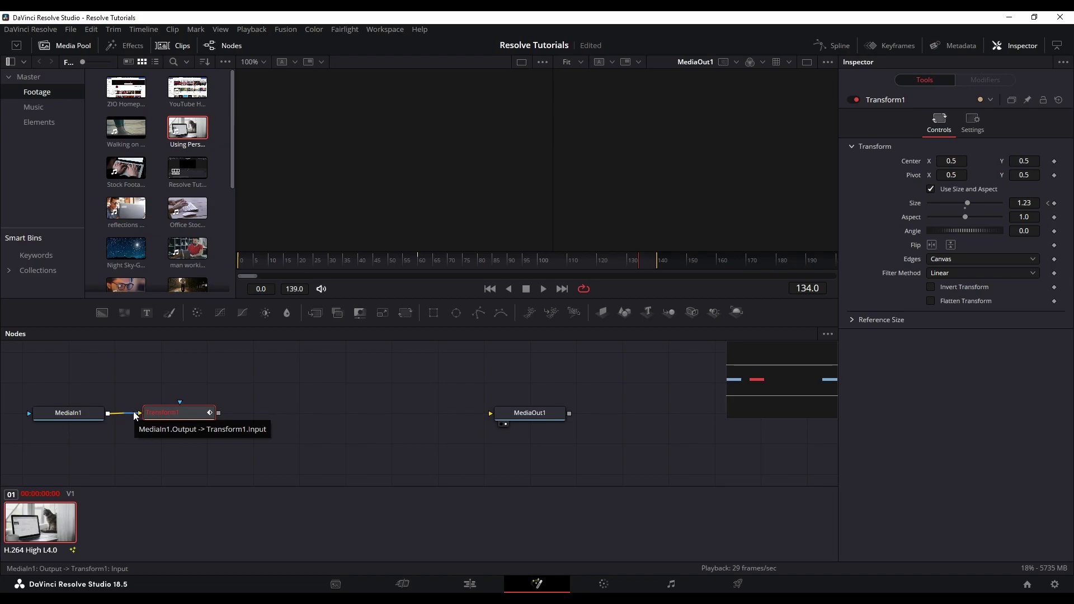
left_click_drag(136, 415, 192, 365)
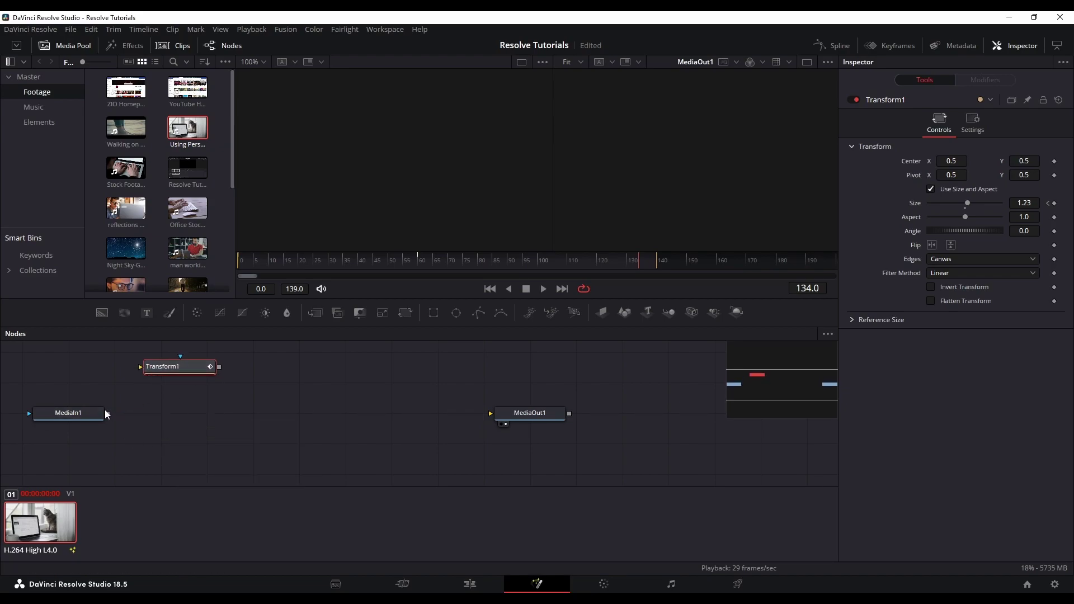
left_click_drag(107, 413, 509, 415)
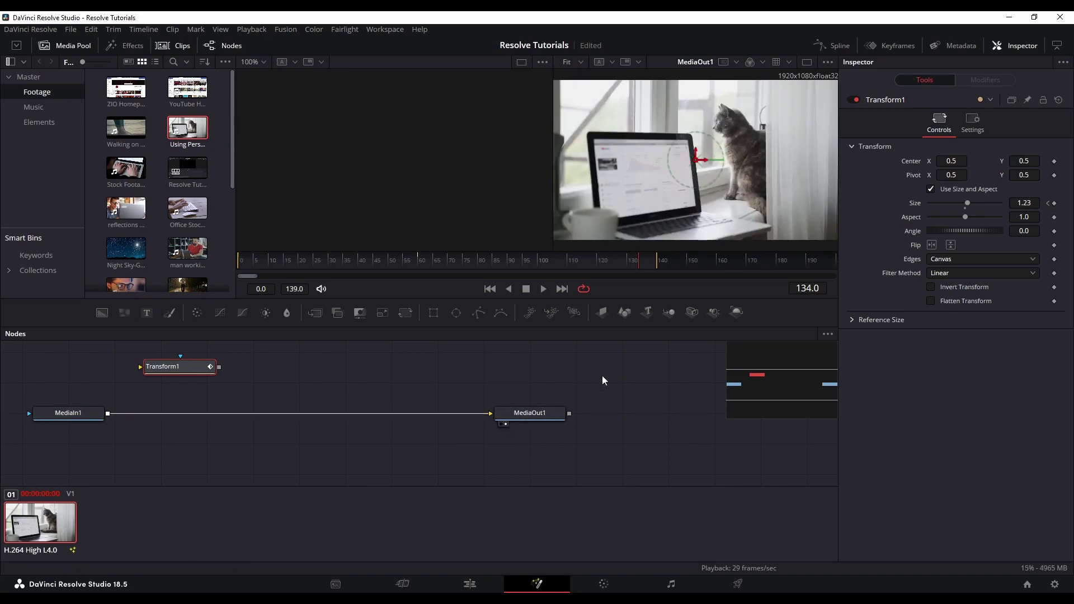
key("space")
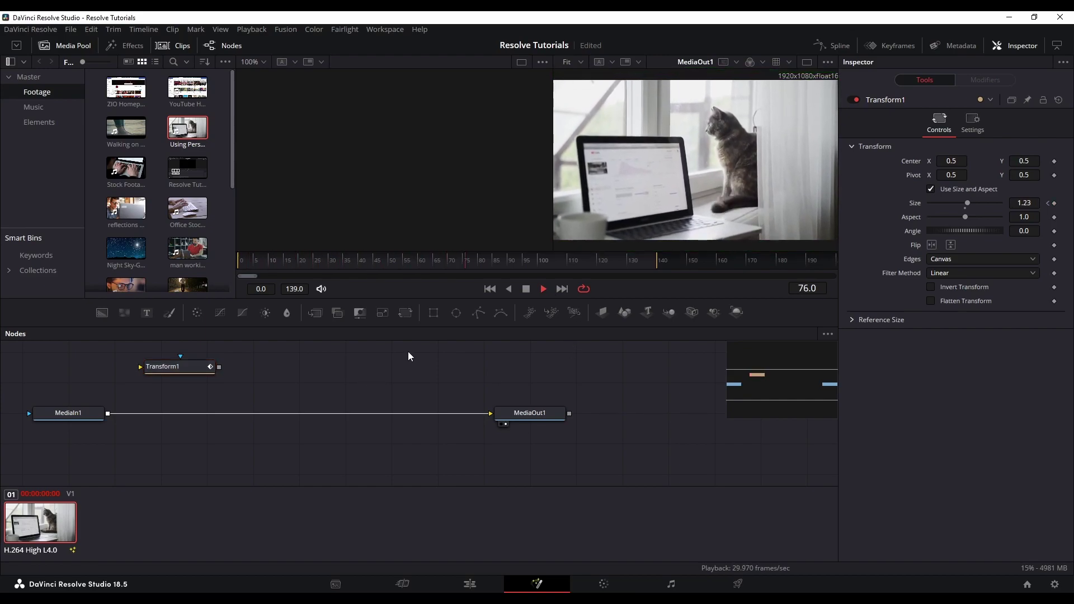
key("space")
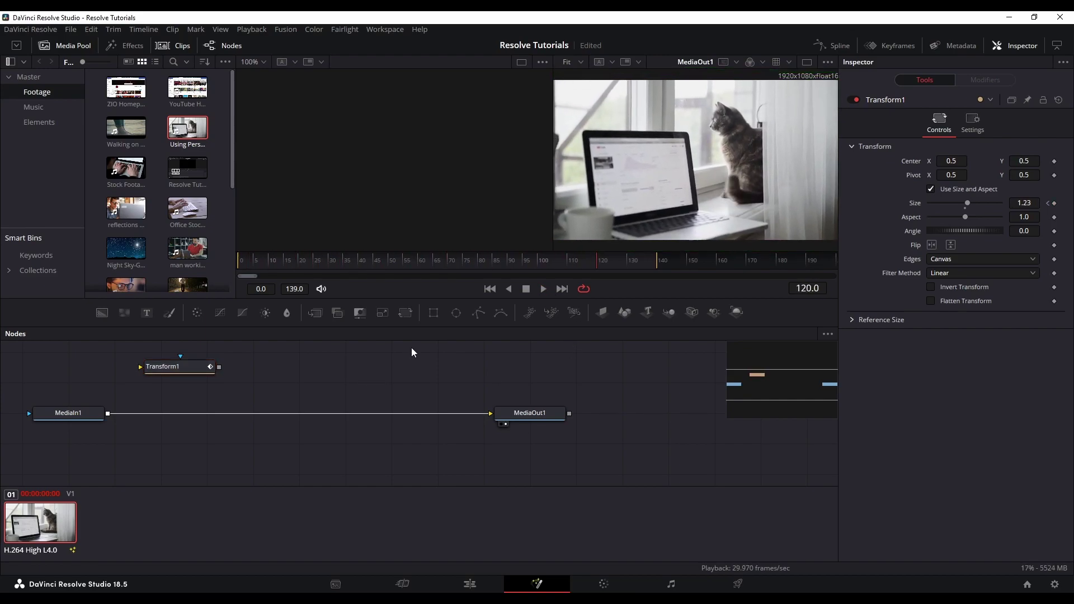
Undo the node rewiring to reconnect Transform1 between MediaIn1 and MediaOut1
key("ctrl+z")
key("ctrl+z")
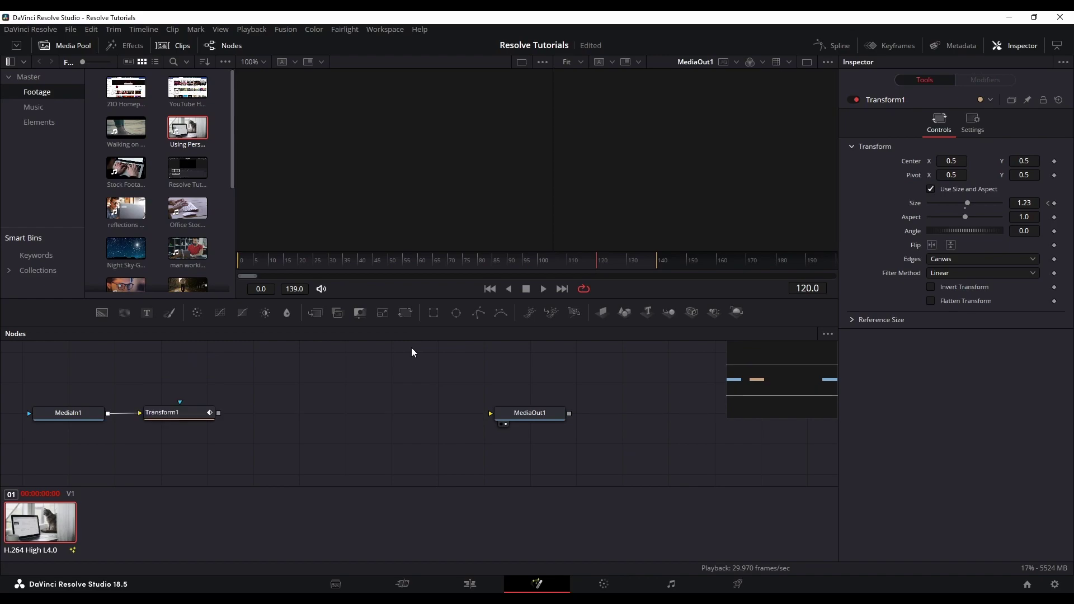
key("ctrl+z")
key("ctrl+z")
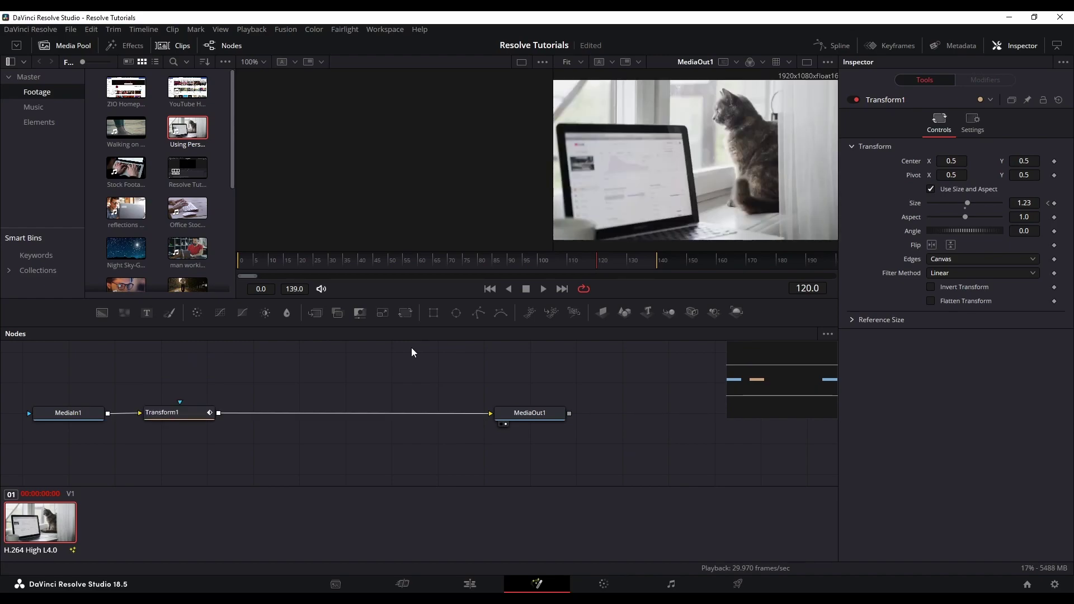
Disable the Transform1 node and play the clip with the effect bypassed
left_click(192, 414)
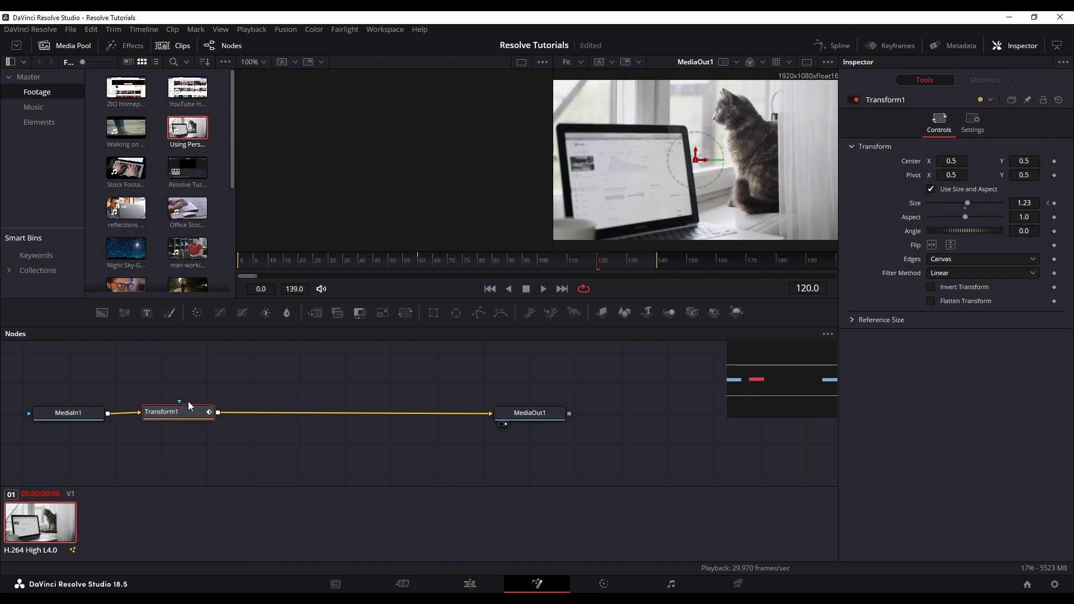
key("ctrl+p")
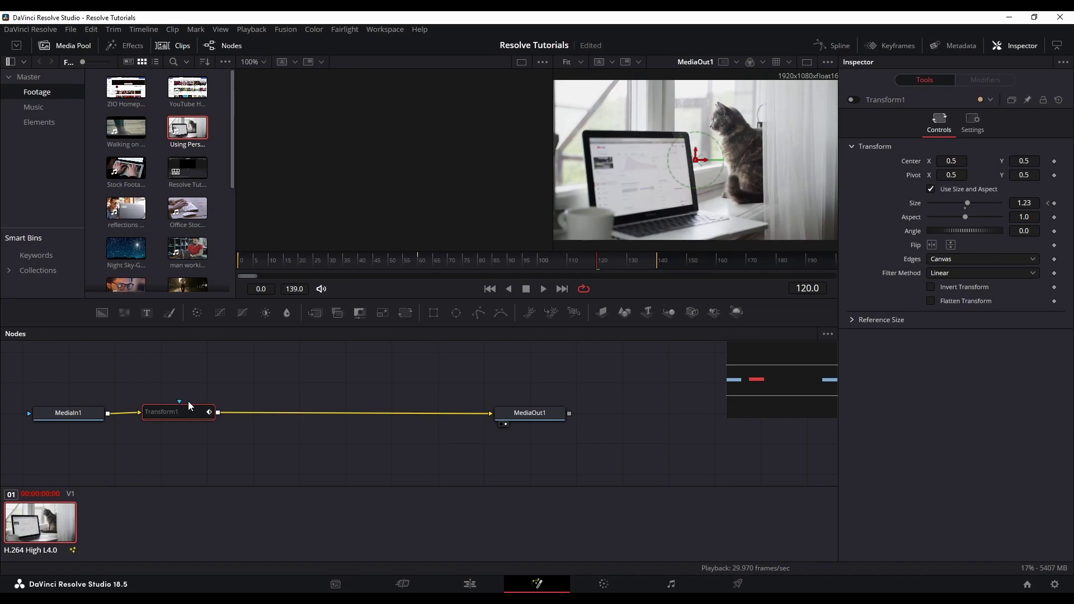
left_click(303, 384)
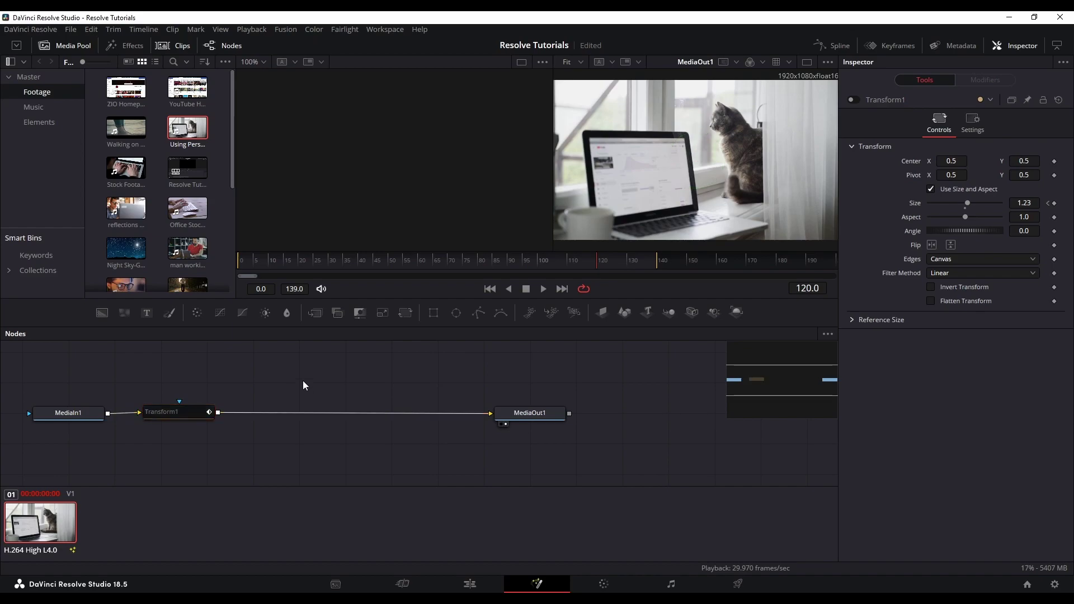
key("Home")
key("space")
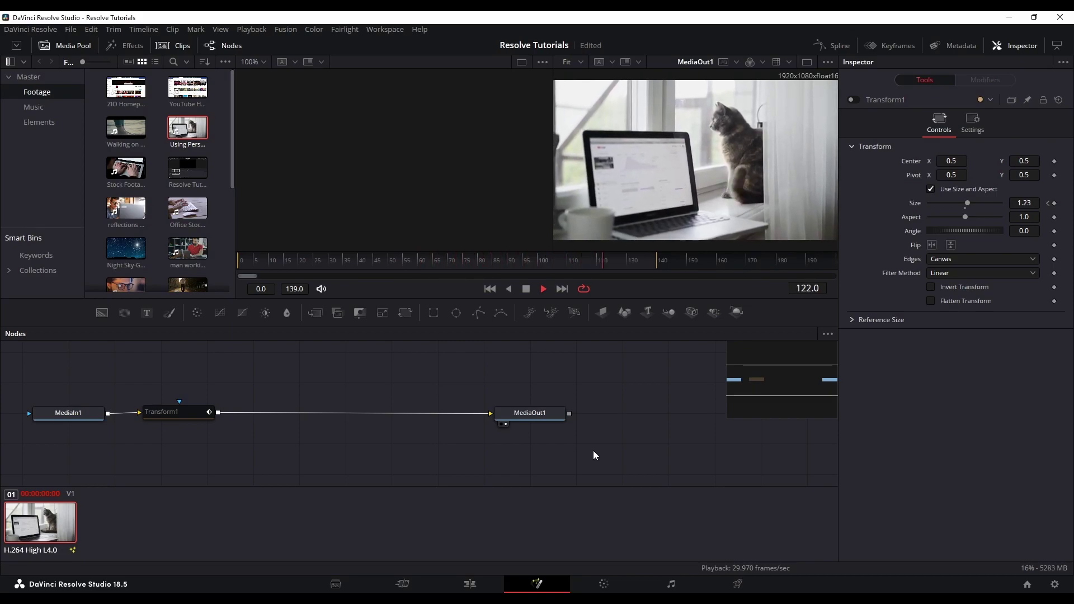
left_click(178, 412)
key("space")
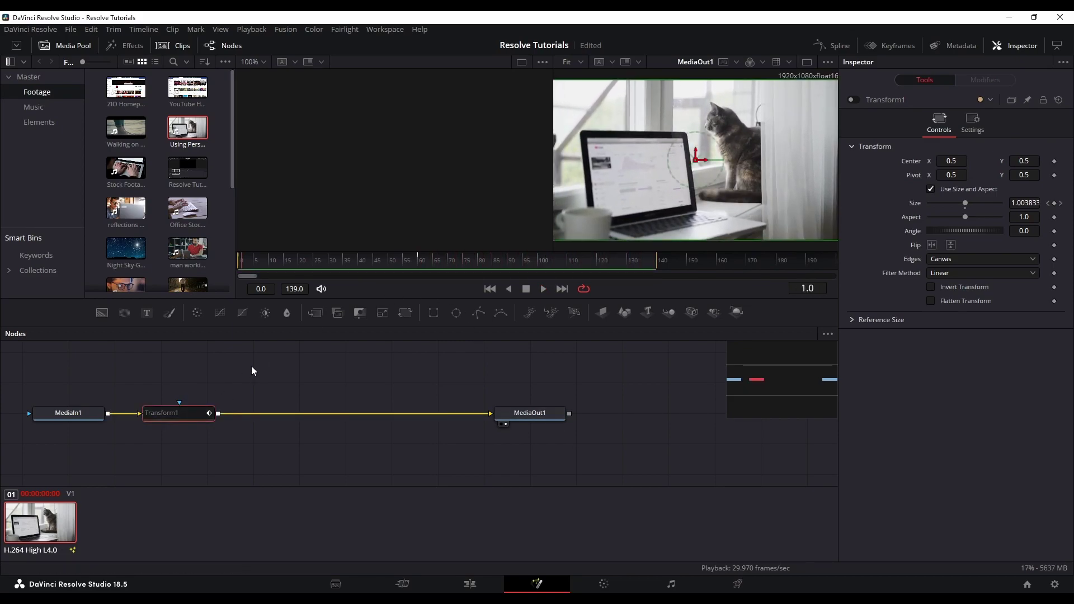
Open the Spline editor for Transform1 and show its Size curve zoomed to fit
left_click(224, 408)
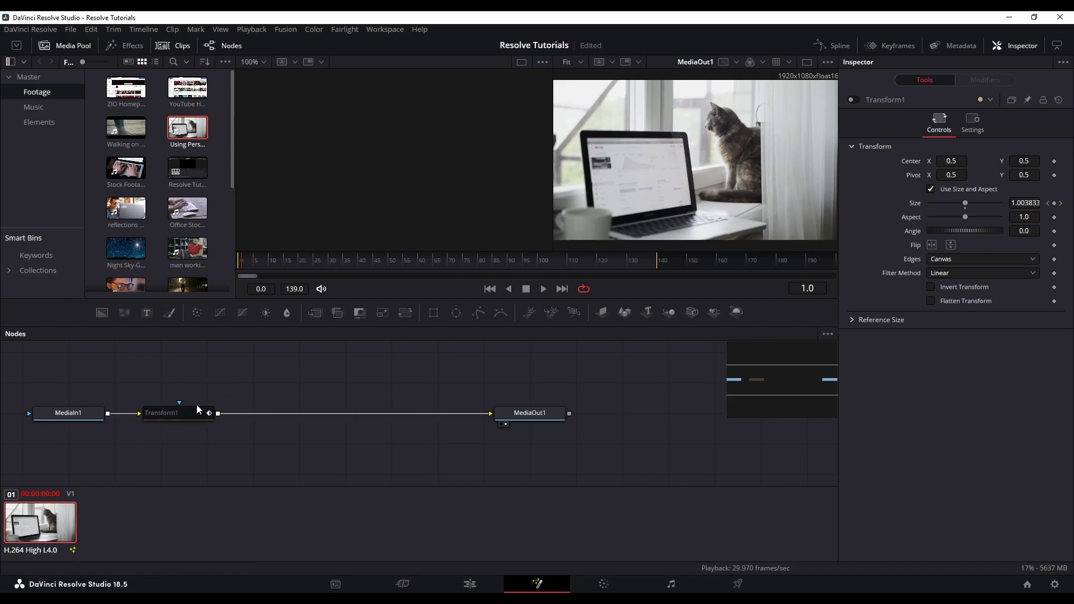
left_click(196, 411)
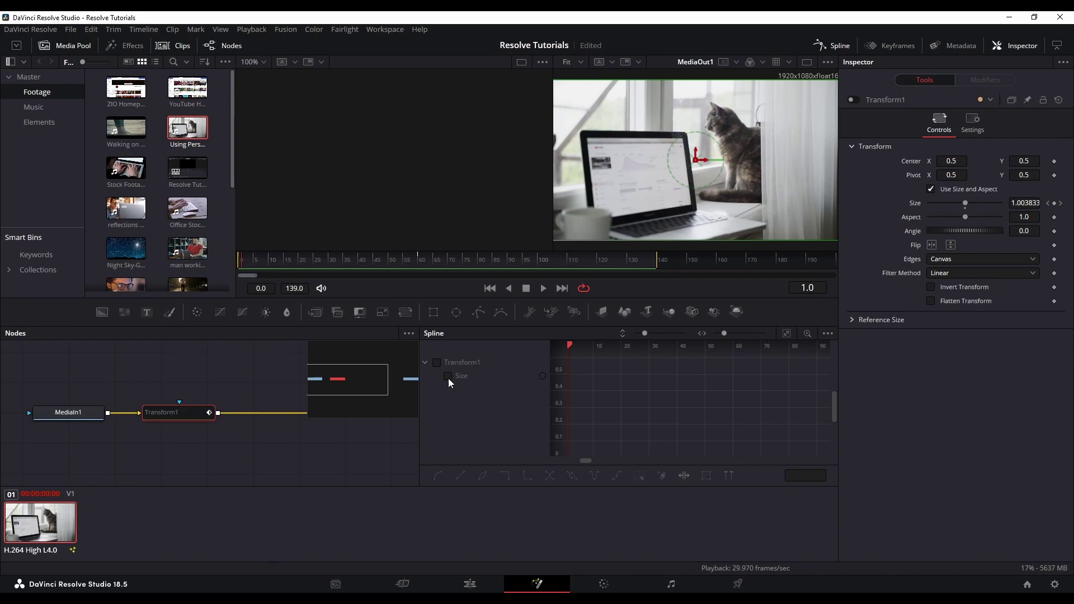
left_click(448, 377)
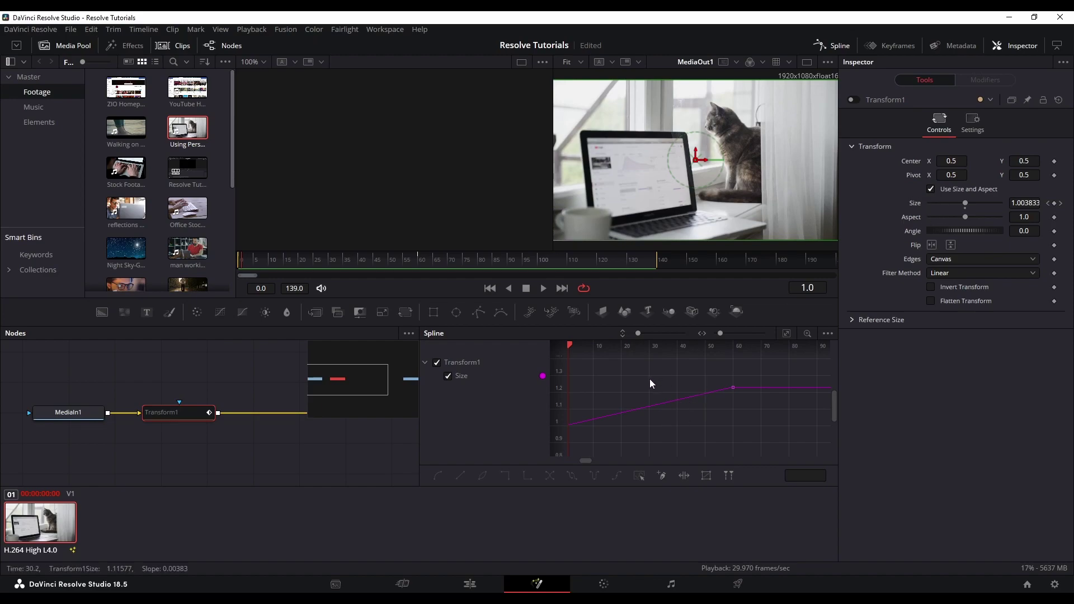
key("ctrl+f")
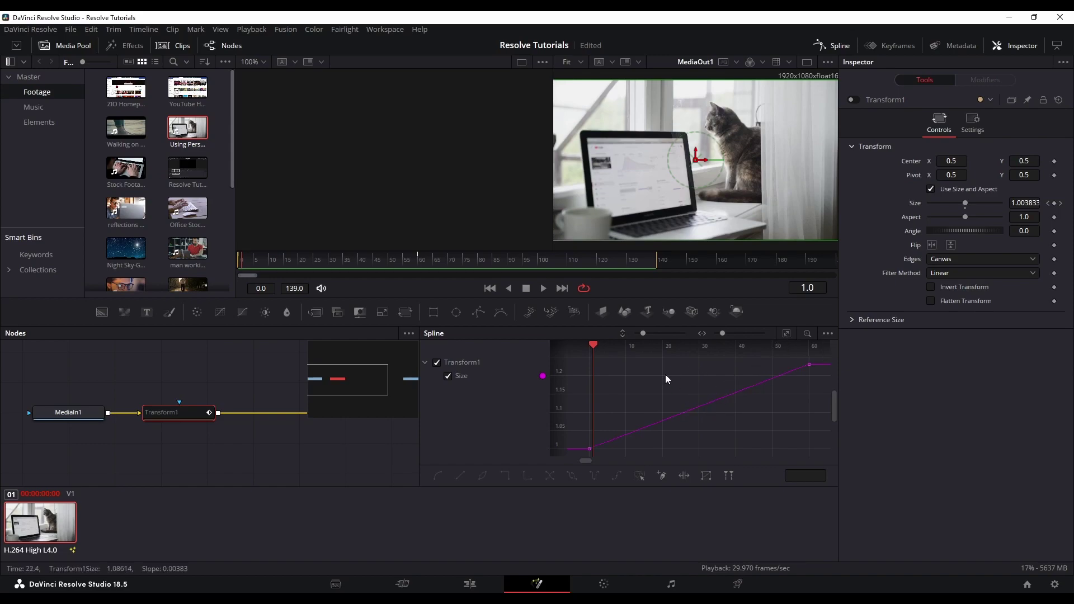
Smooth both keyframes of the Size curve and play the eased zoom from frame 0 with Transform1 re-enabled
left_click(692, 391)
key("s")
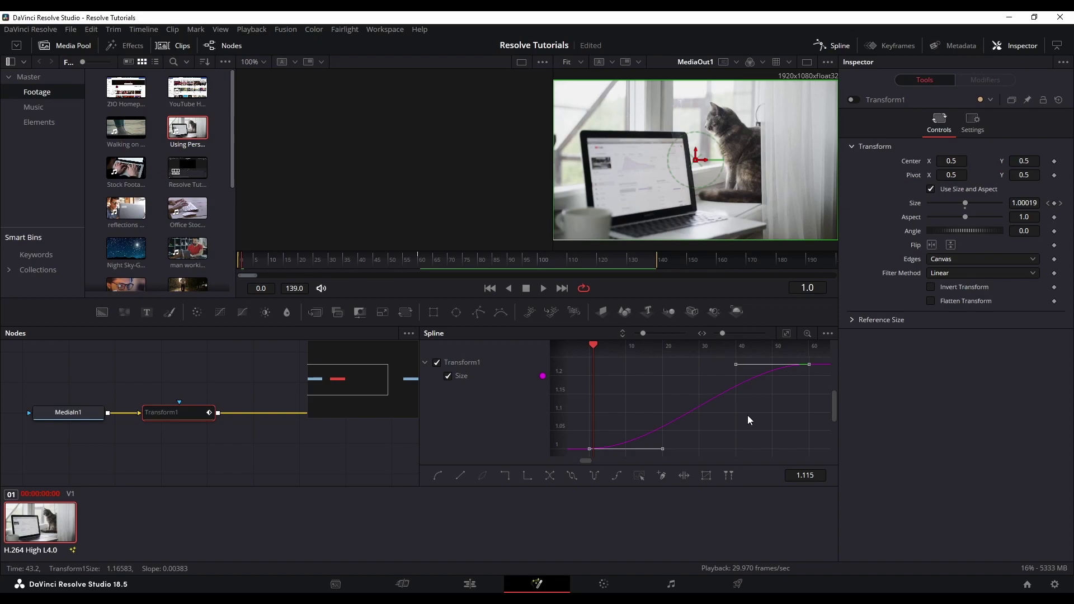
key("space")
key("Home")
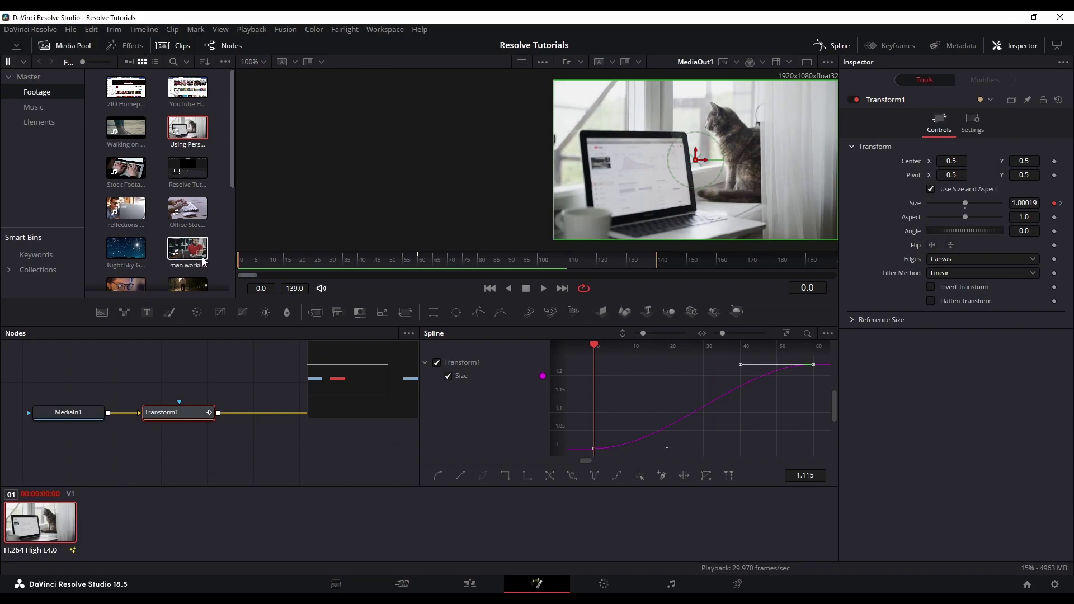
key("space")
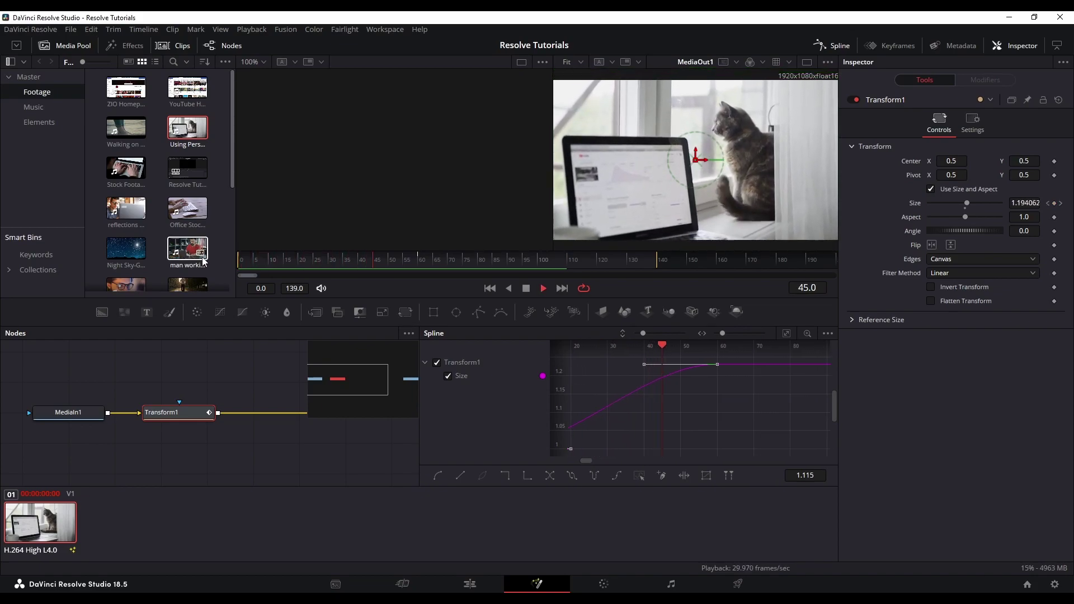
key("space")
key("Home")
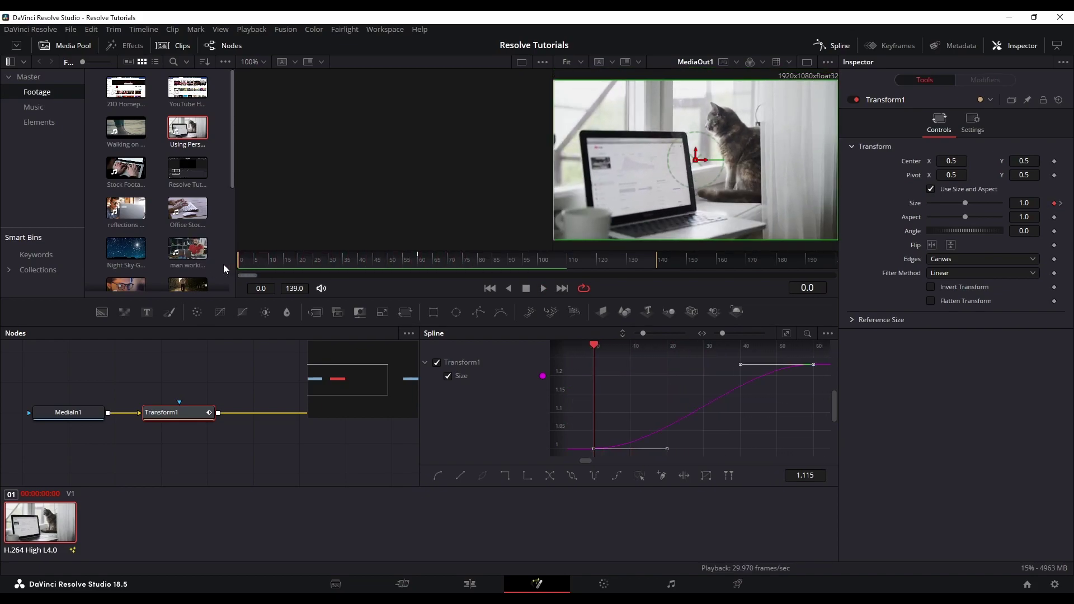
Make all keyframes on the Size curve linear and play the zoom from frame 0 for comparison
left_click(649, 406)
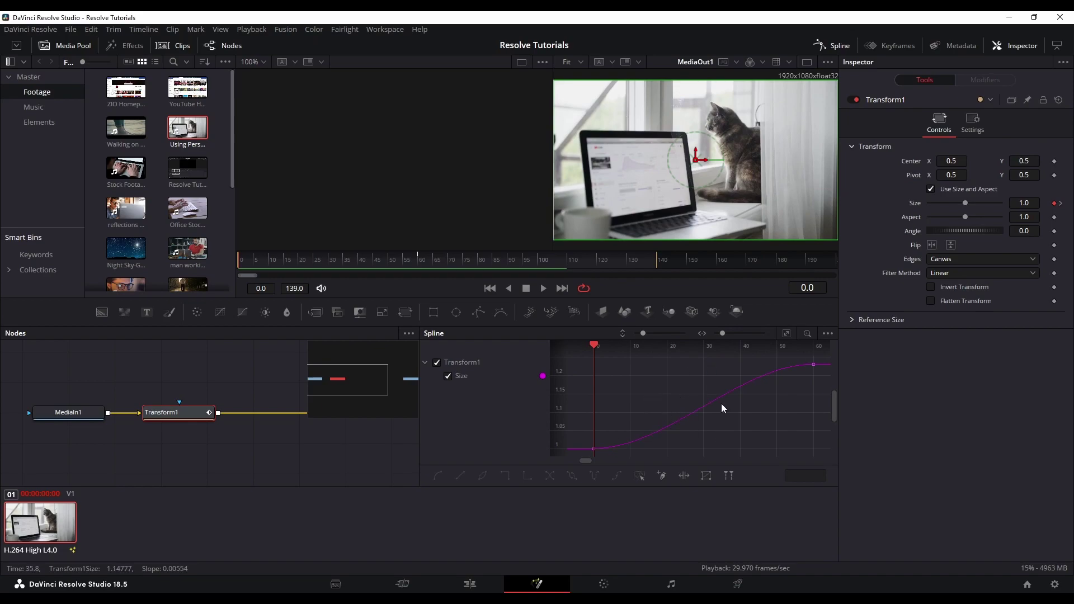
key("ctrl+a")
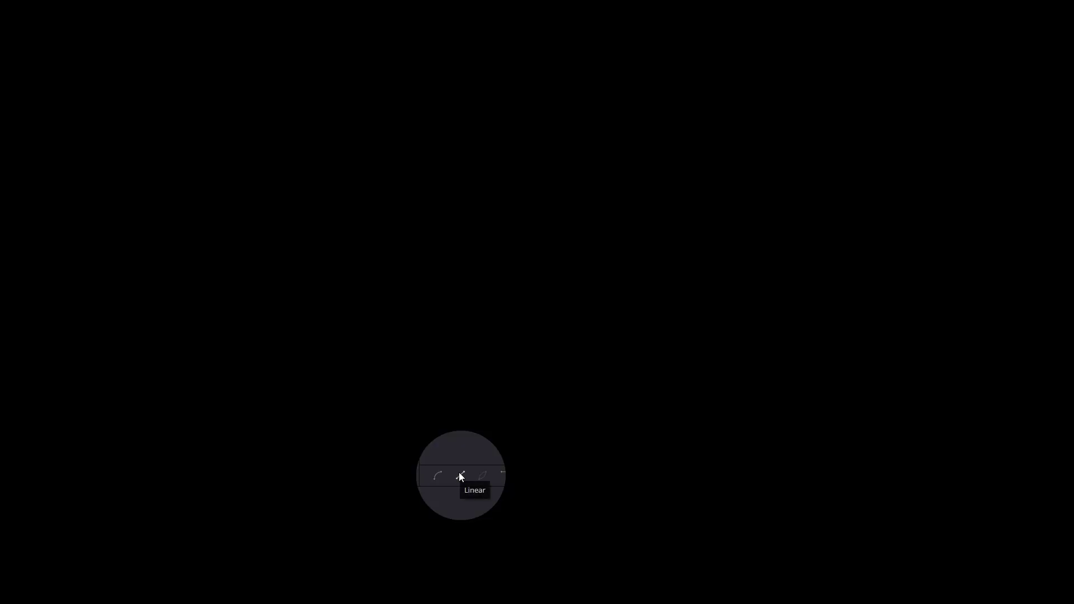
left_click(460, 475)
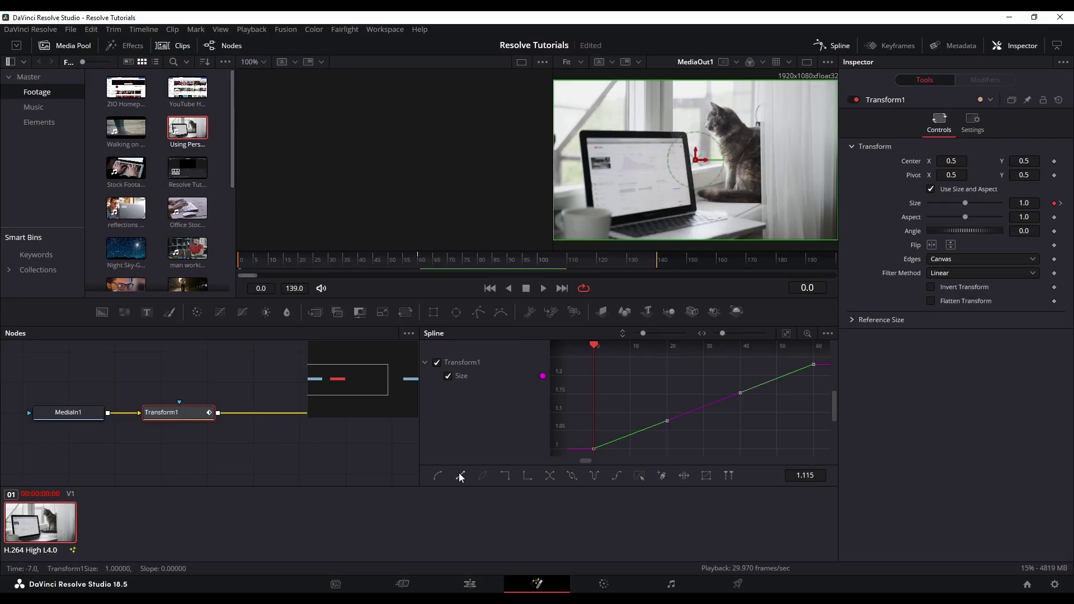
left_click(544, 289)
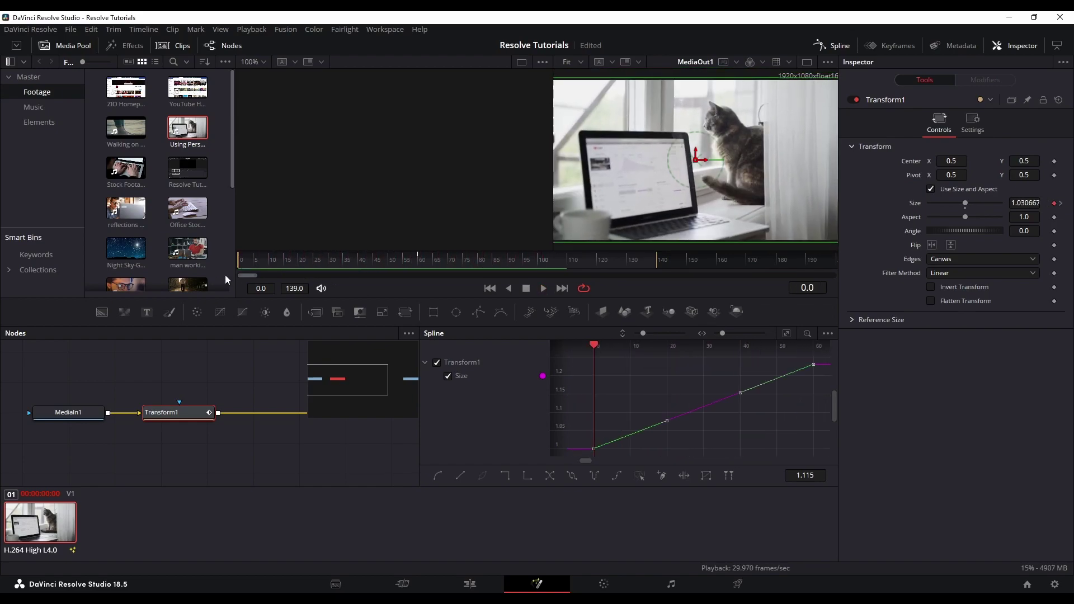
left_click(543, 288)
key("space")
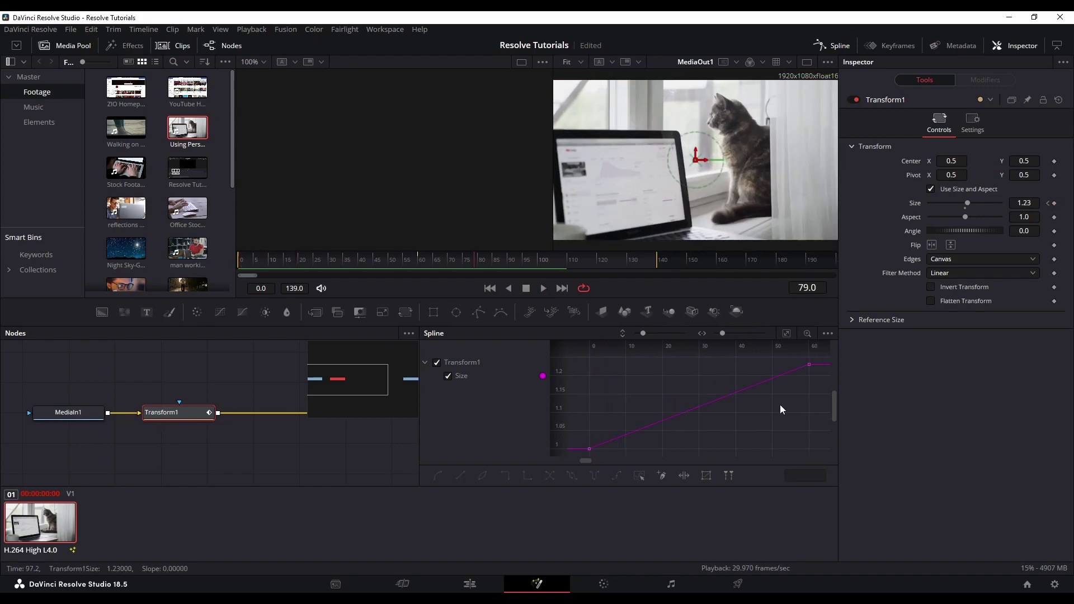
Compare smooth and linear interpolation on the Size curve, leave it smooth, and return to the Edit page
left_click(437, 475)
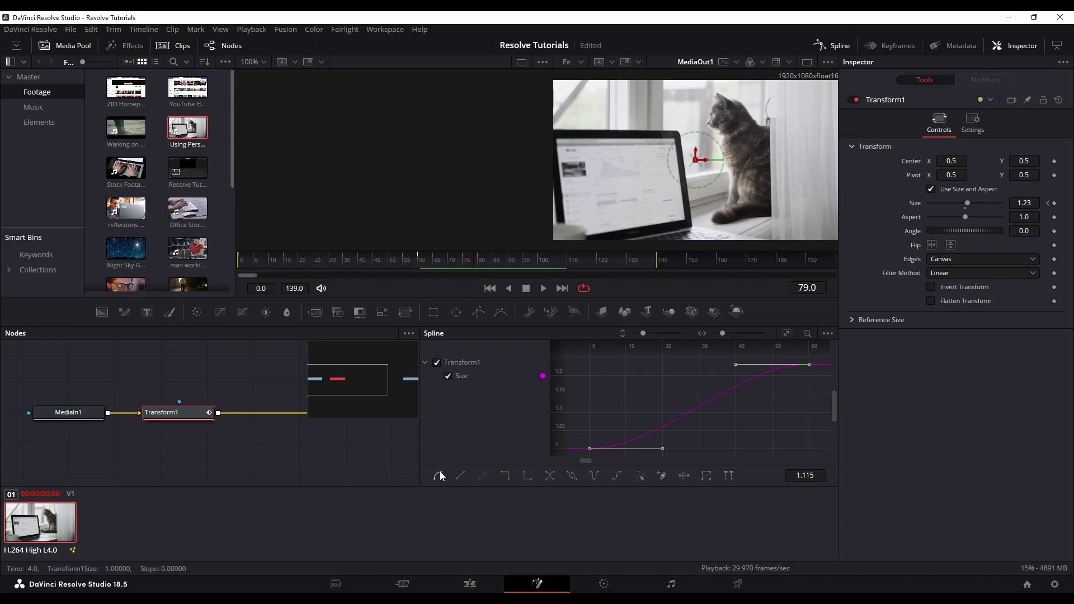
left_click(461, 475)
key("ctrl+z")
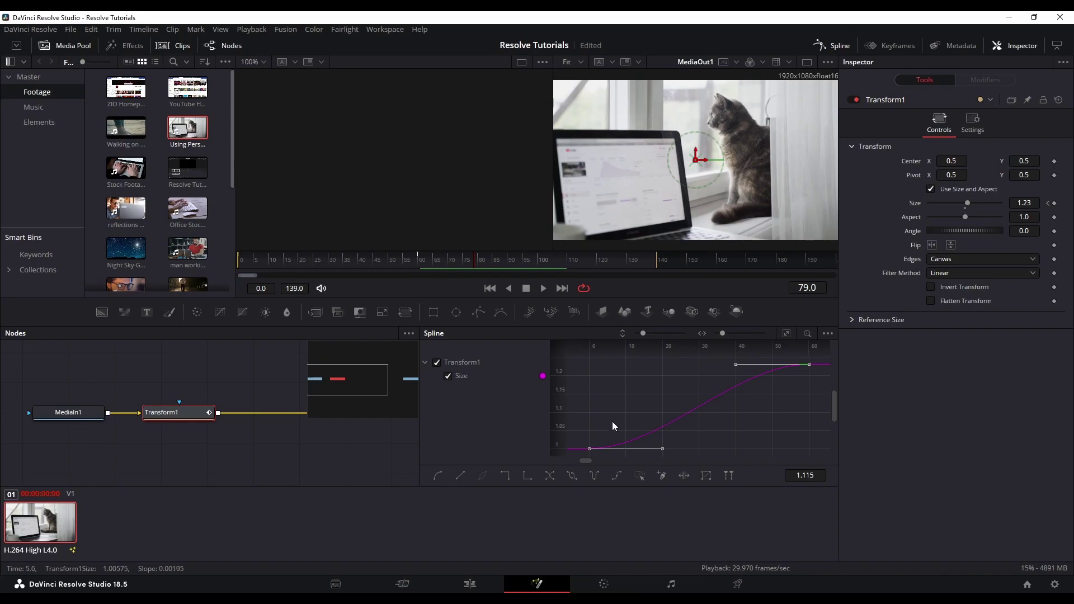
left_click(459, 475)
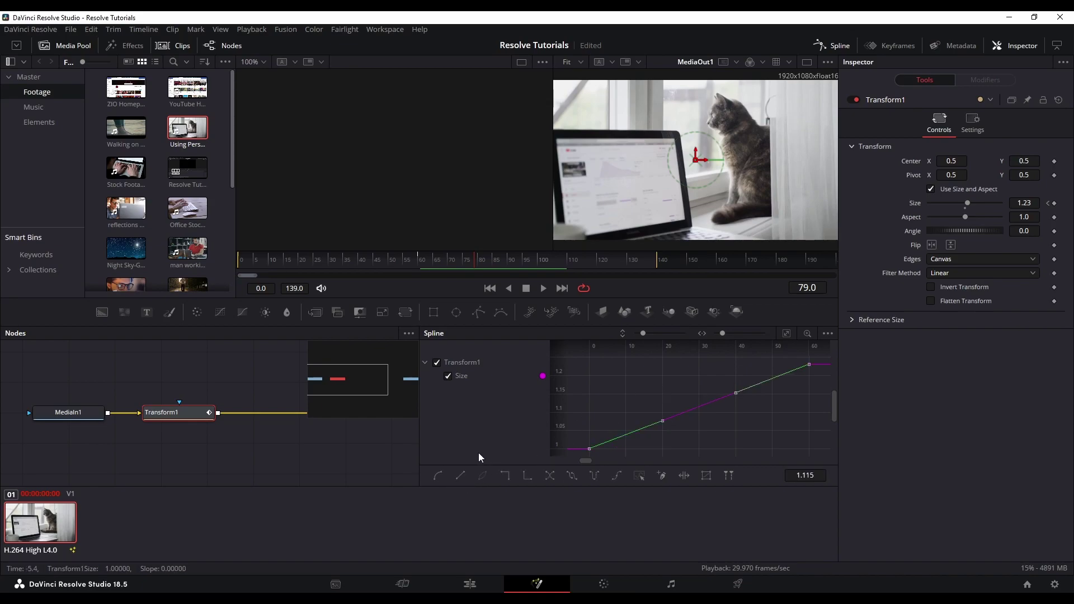
left_click(436, 477)
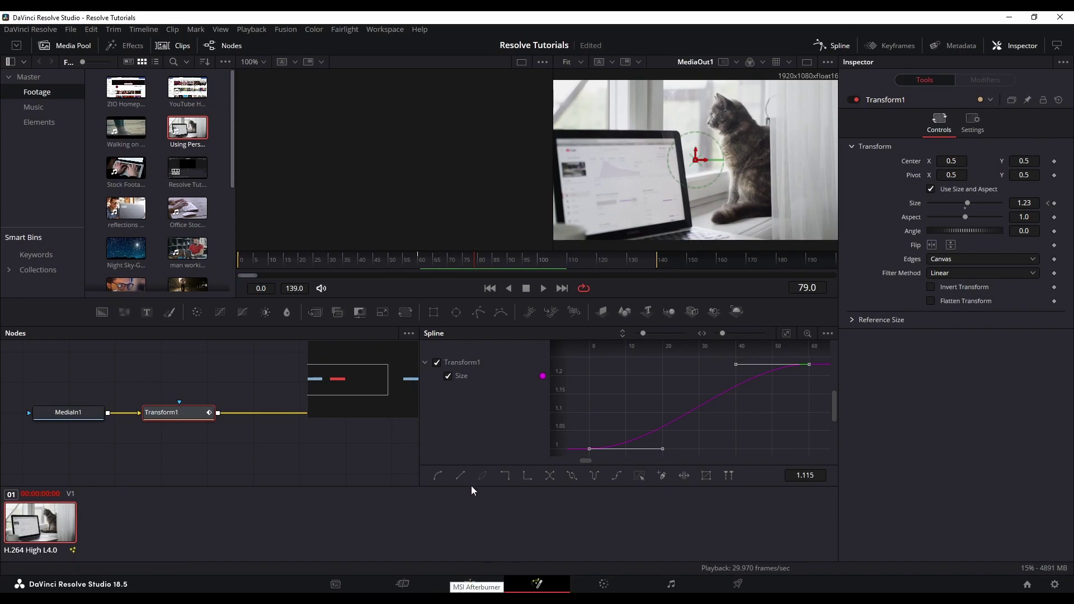
left_click(473, 585)
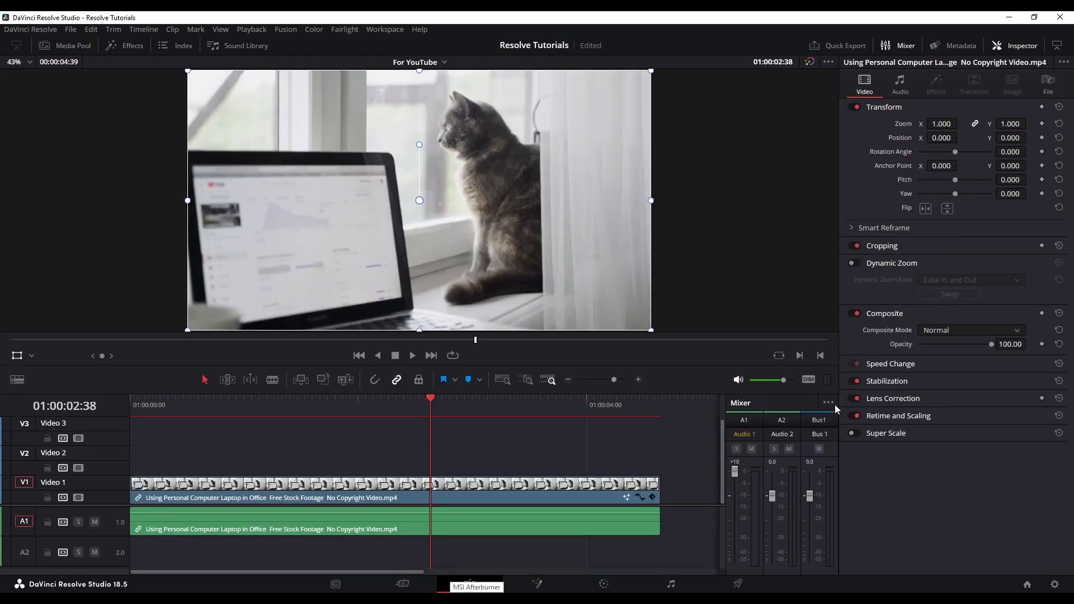
Enable Dynamic Zoom on the timeline clip and open its ease options
left_click(852, 263)
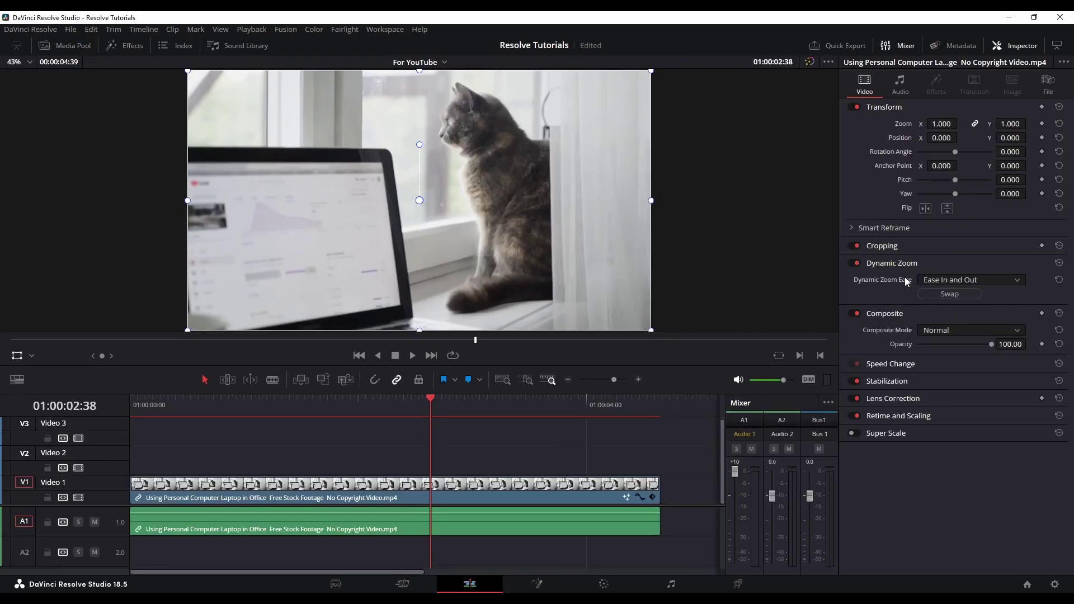
left_click(947, 280)
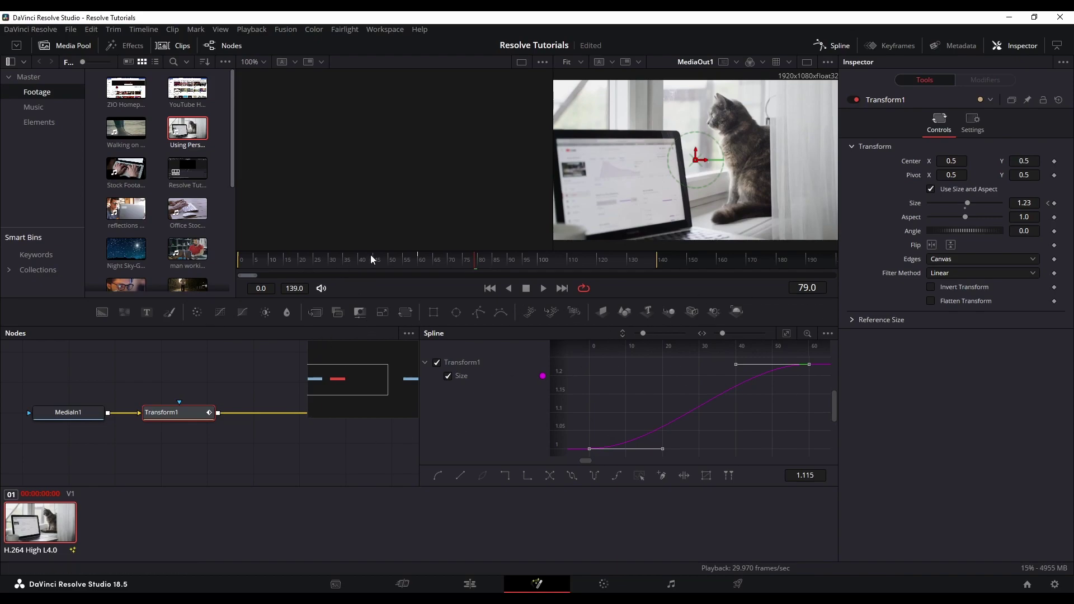
Make the keyframes of Transform1's Size curve linear with the playhead at frame 60, and return to the Edit page
left_click(420, 265)
left_click(420, 264)
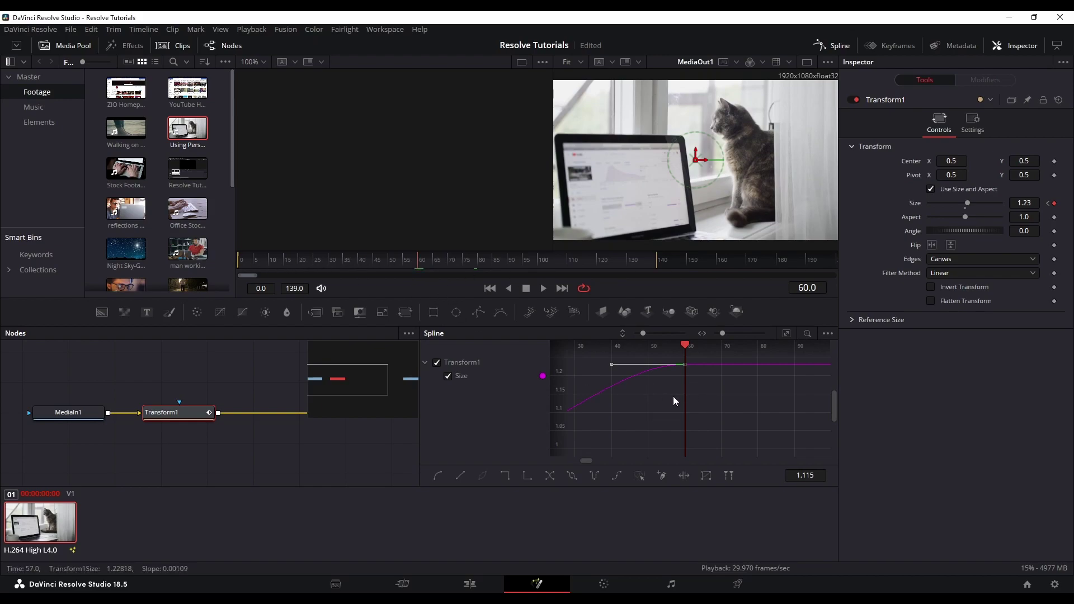
scroll(665, 401, "left", 5)
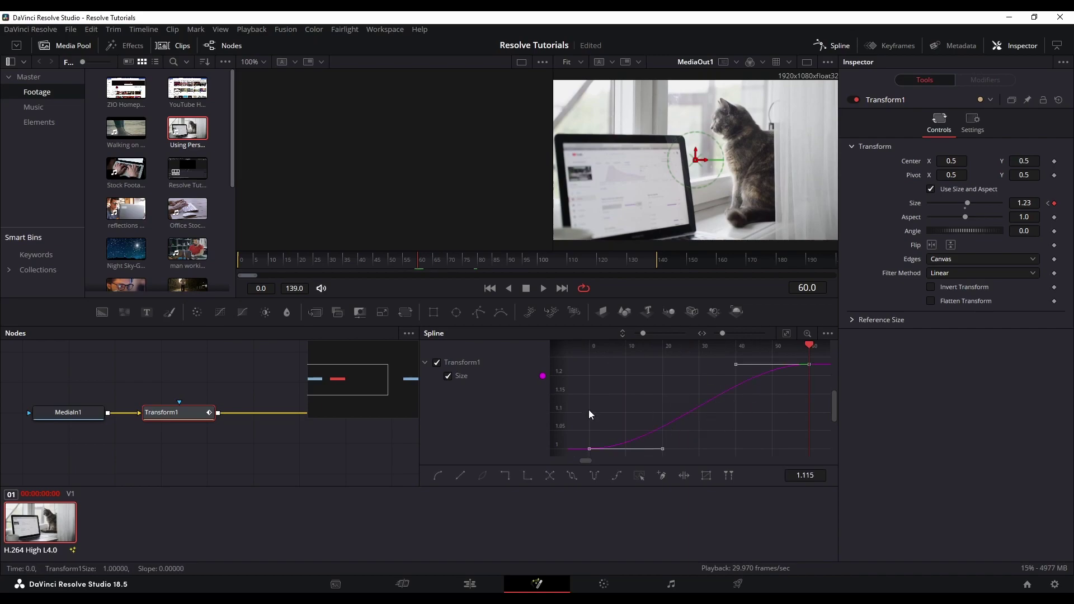
left_click(461, 475)
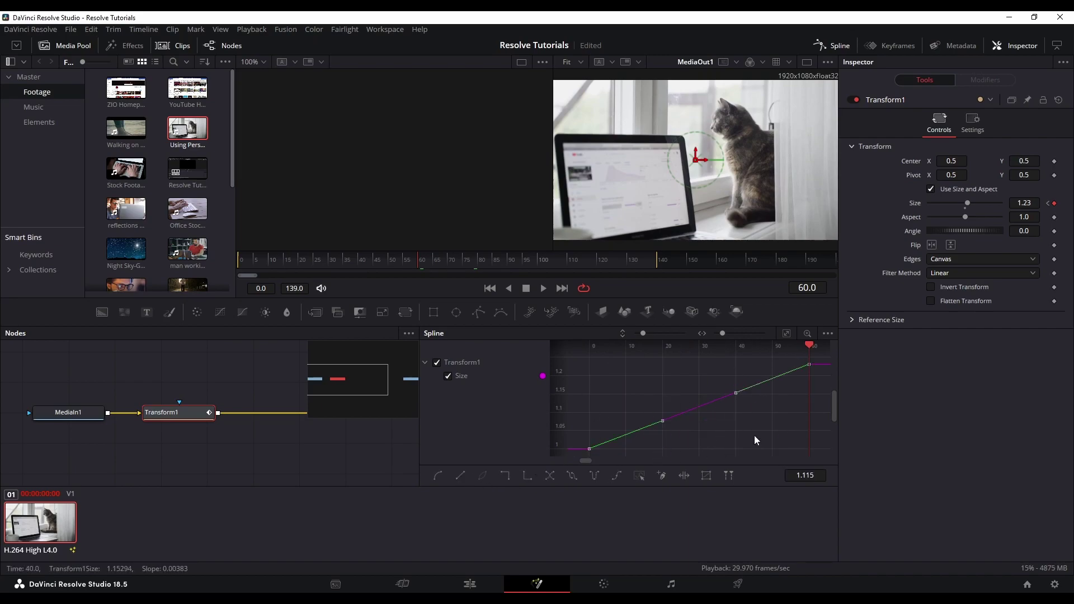
left_click(477, 589)
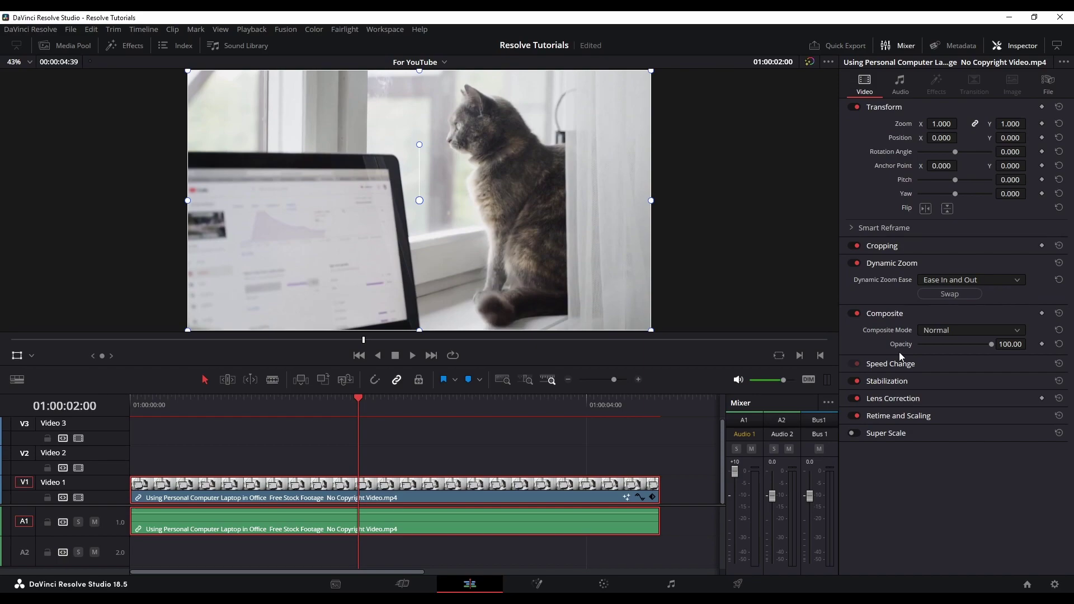
Review the Dynamic Zoom ease options, keeping Ease In and Out, and compare them with the linear Size curve on the Fusion page
left_click(941, 282)
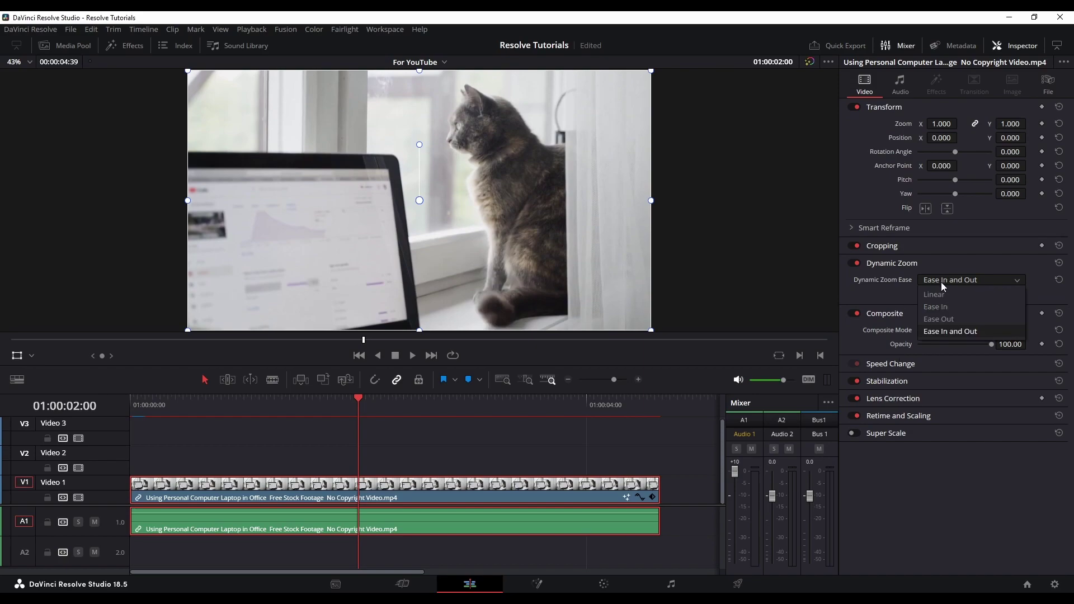
left_click(946, 332)
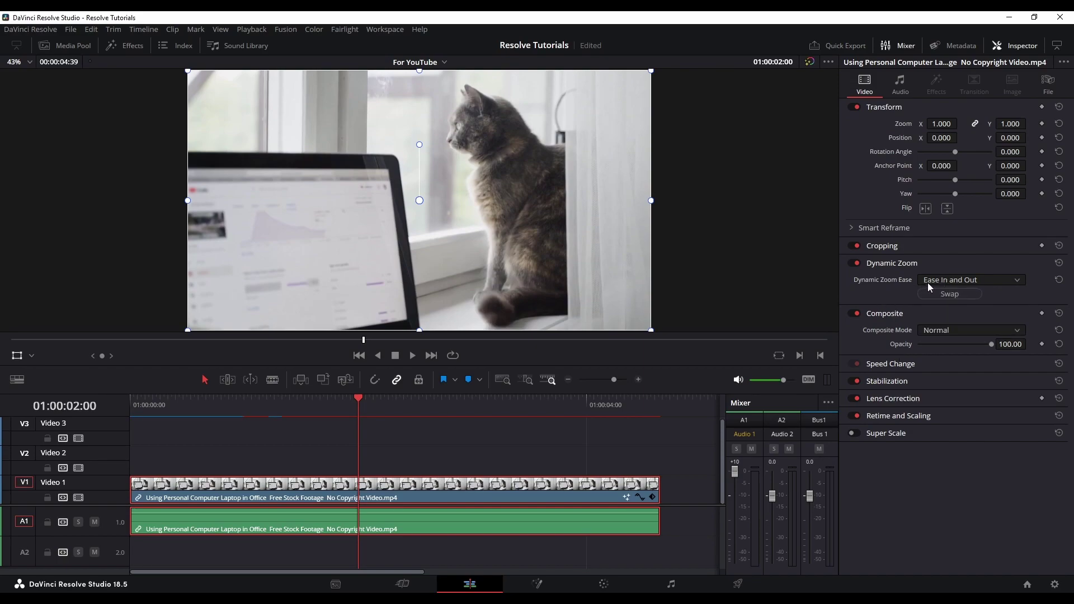
left_click(945, 282)
left_click(892, 289)
left_click(537, 584)
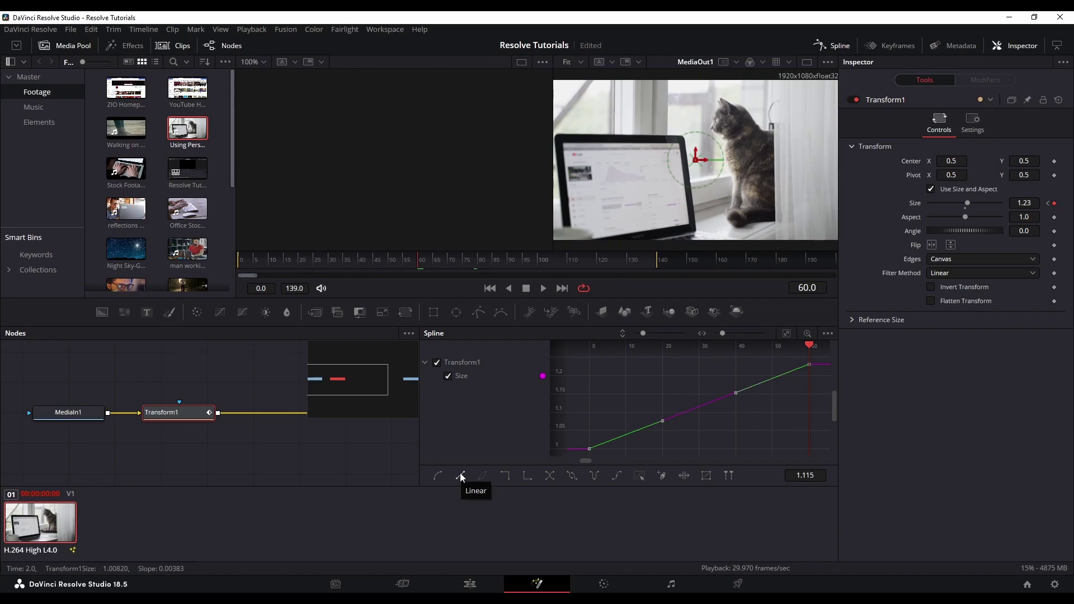
left_click(470, 583)
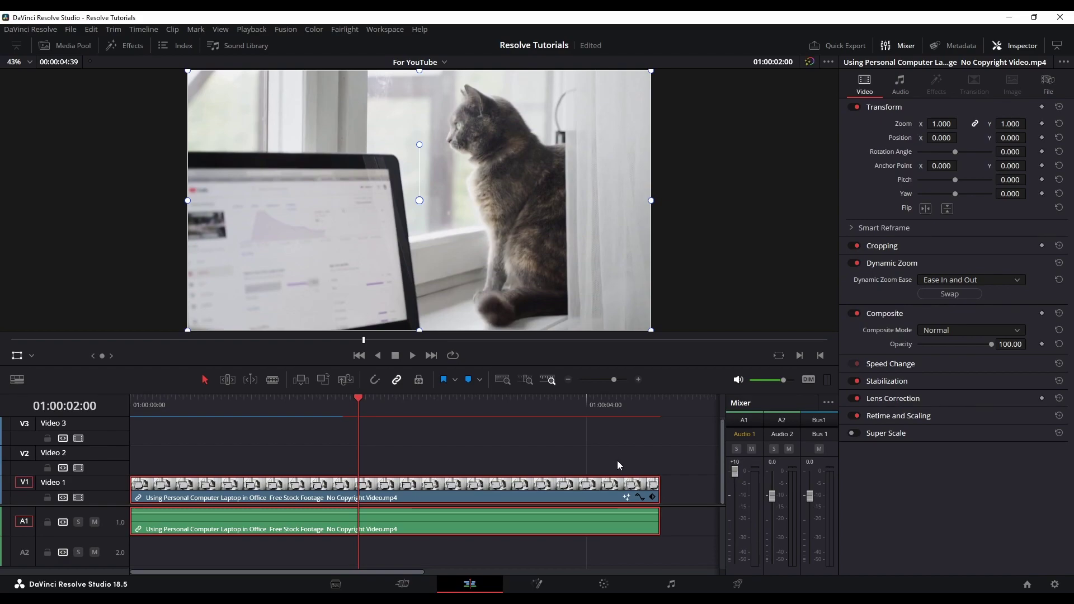
Toggle Dynamic Zoom off and back on for comparison, keeping its ease set to Ease In and Out
left_click(851, 264)
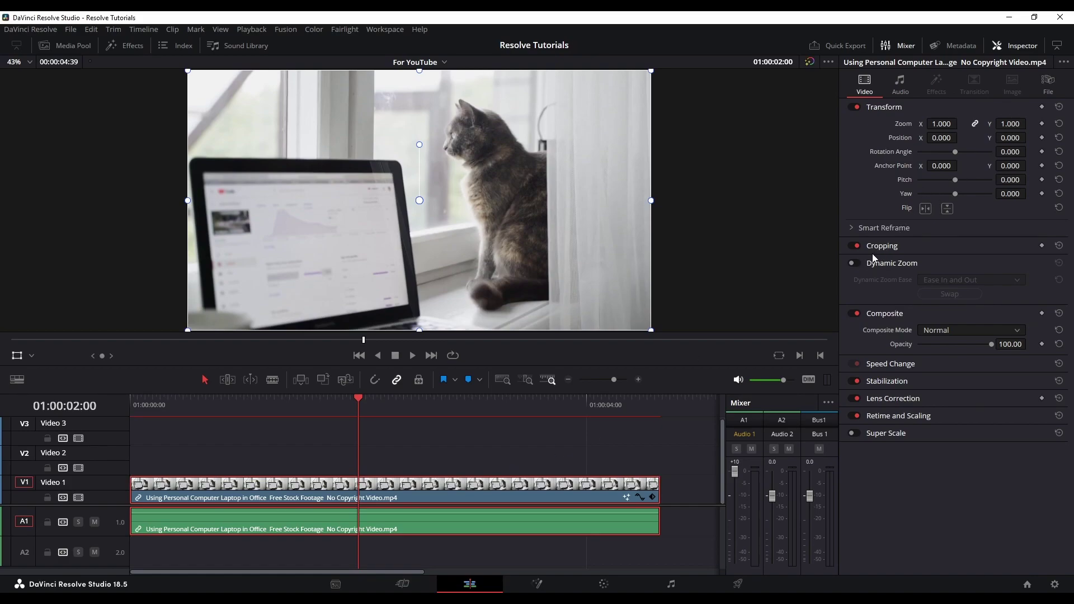
left_click(851, 263)
left_click(943, 280)
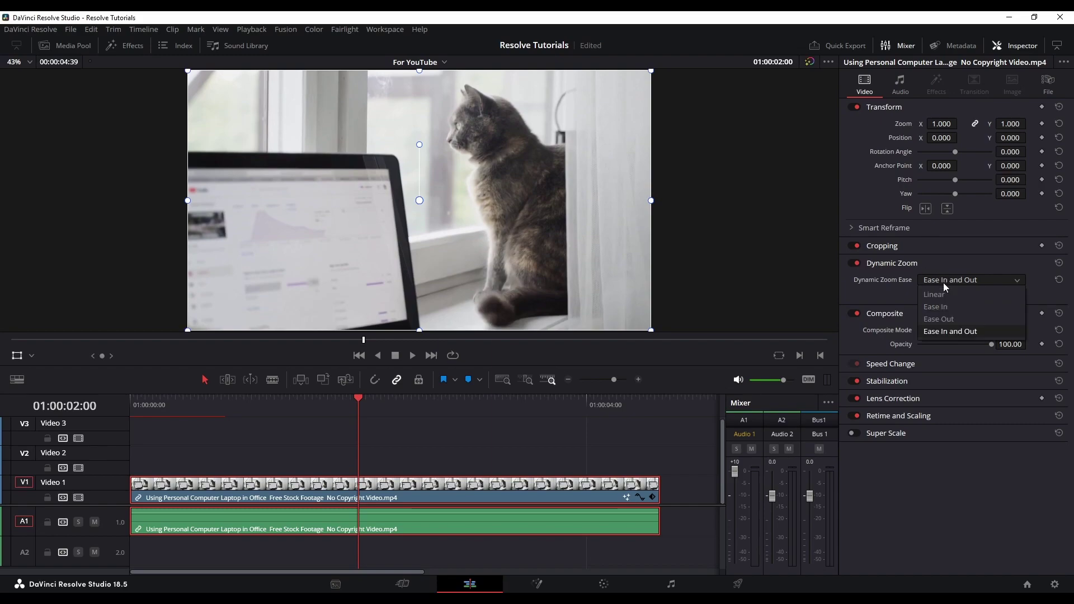
left_click(952, 333)
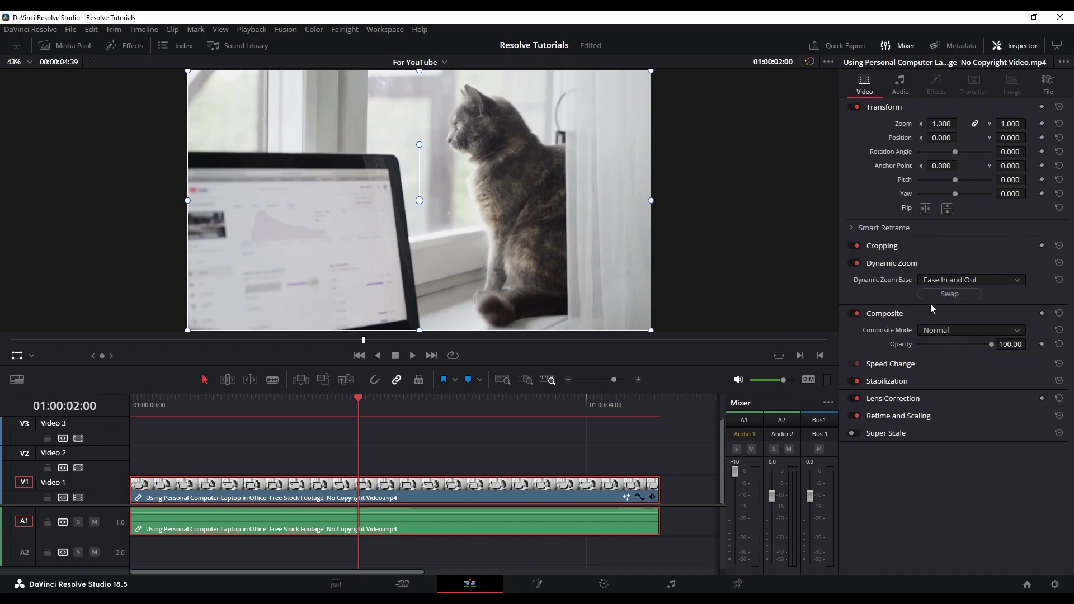
Show the Dynamic Zoom overlay in the viewer and swap its start and end frames back and forth, leaving them swapped
left_click(32, 357)
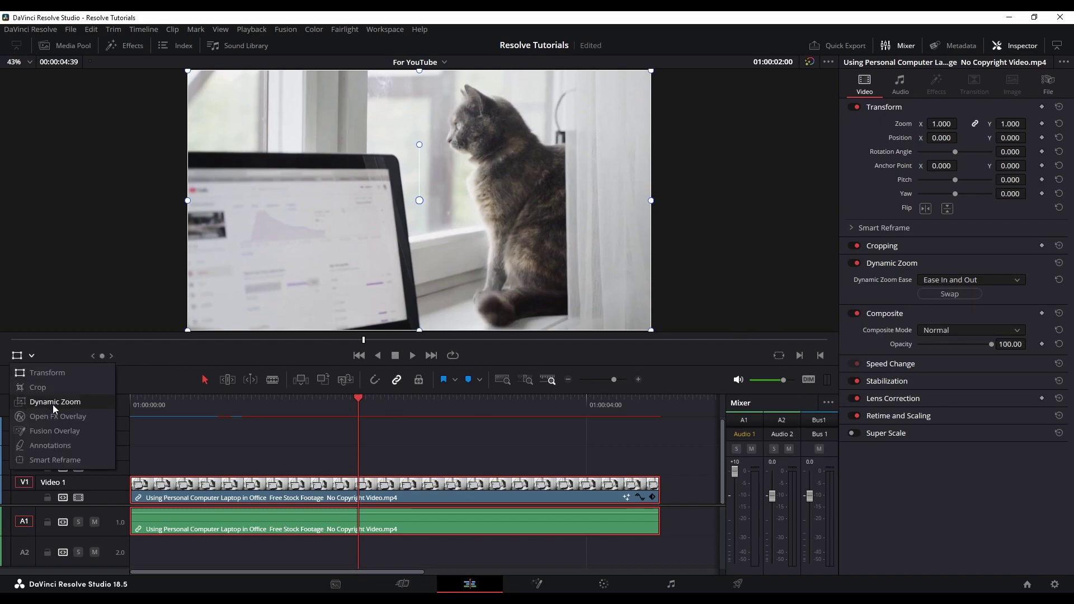
left_click(50, 402)
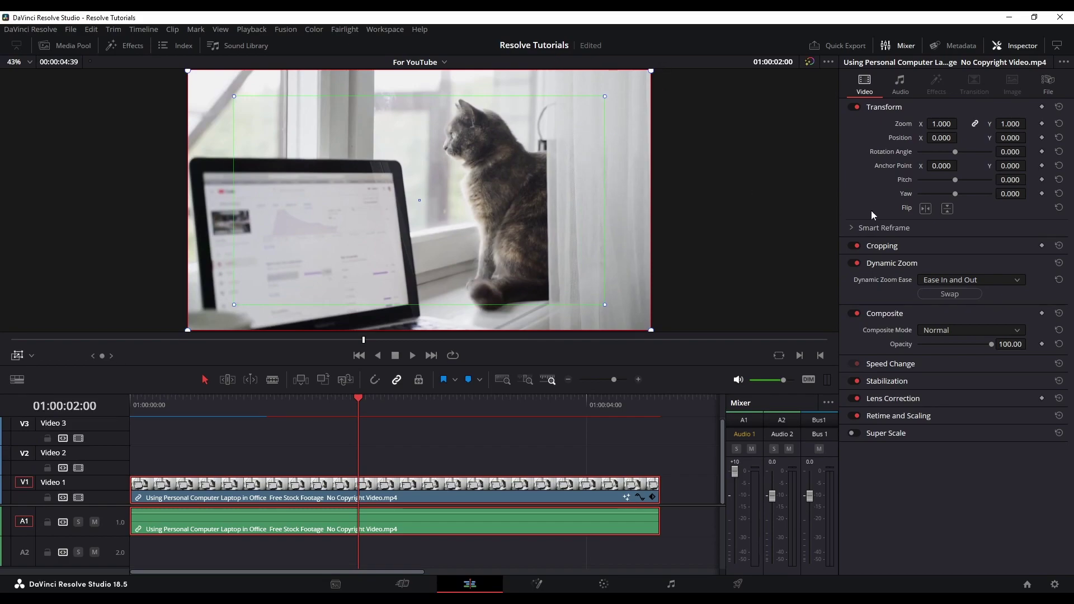
left_click(947, 292)
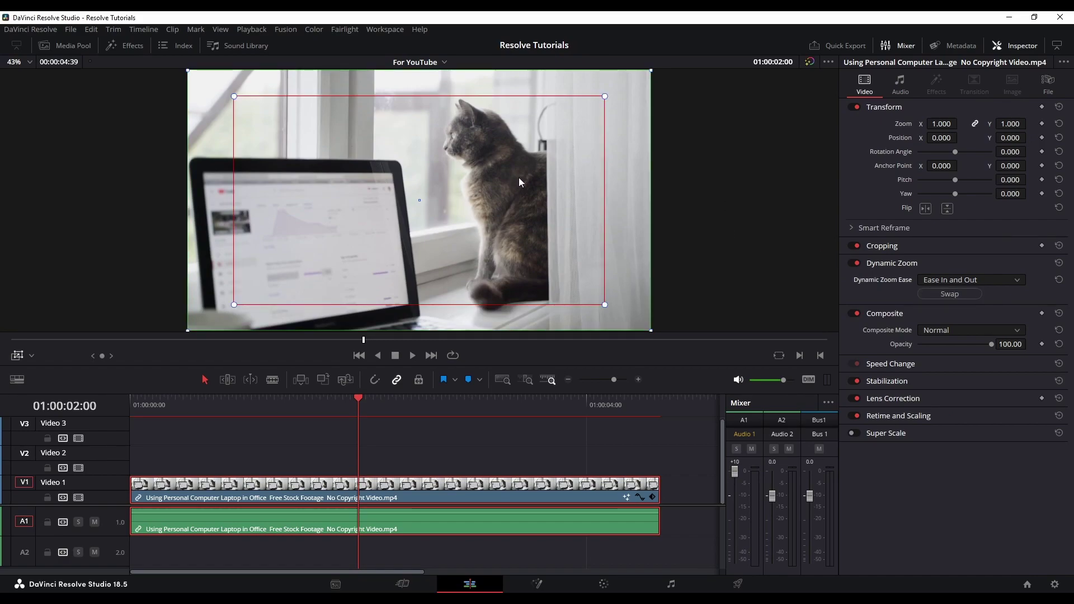
left_click(949, 294)
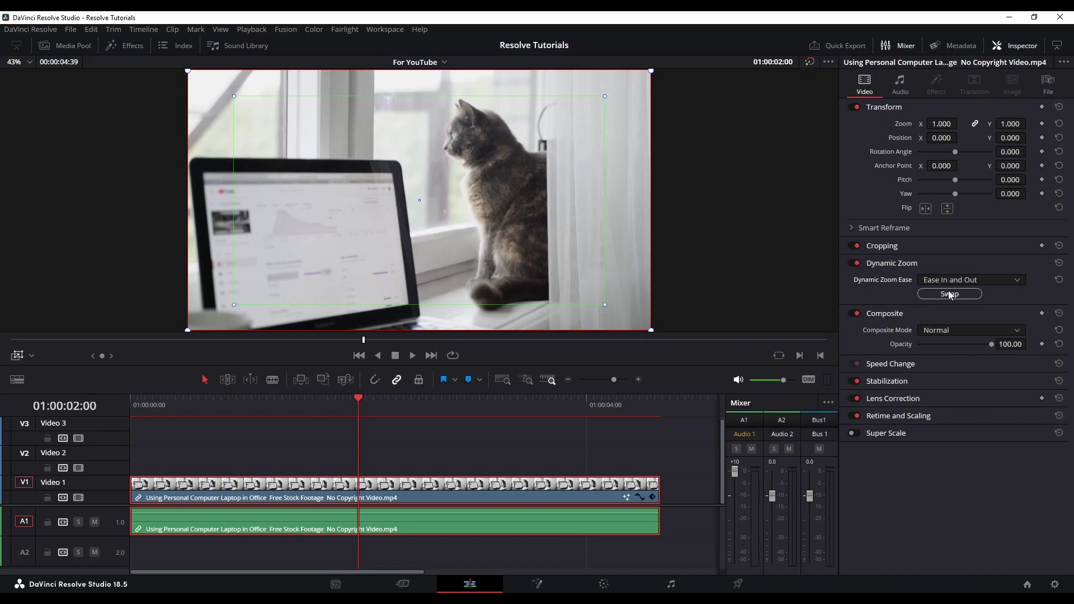
left_click(949, 294)
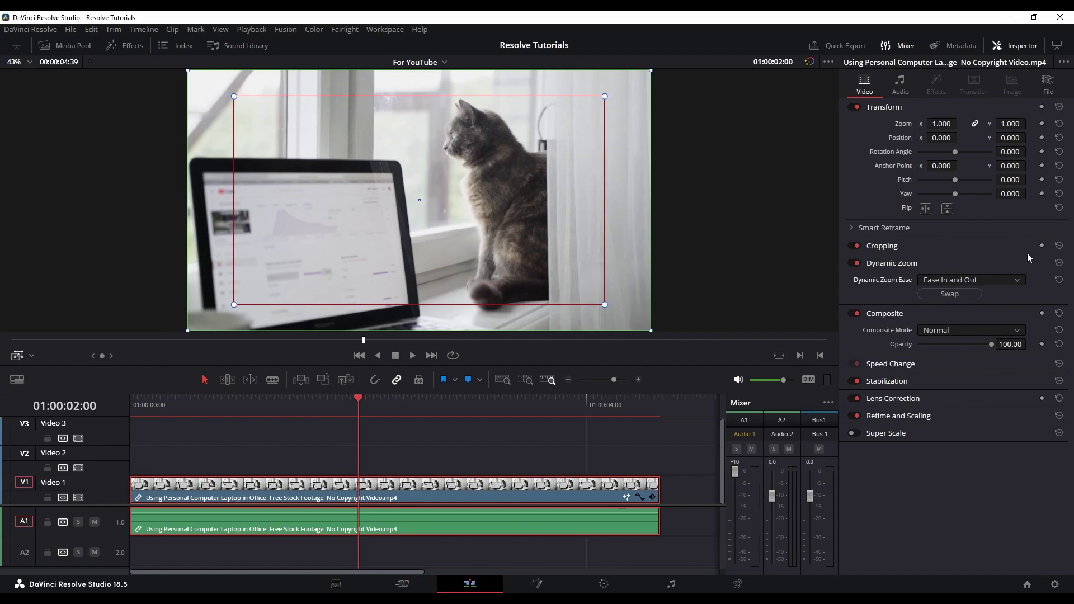
Trim the end of the clip to a duration of about 00:00:02:24 and reset its Dynamic Zoom settings
left_click_drag(658, 485, 400, 484)
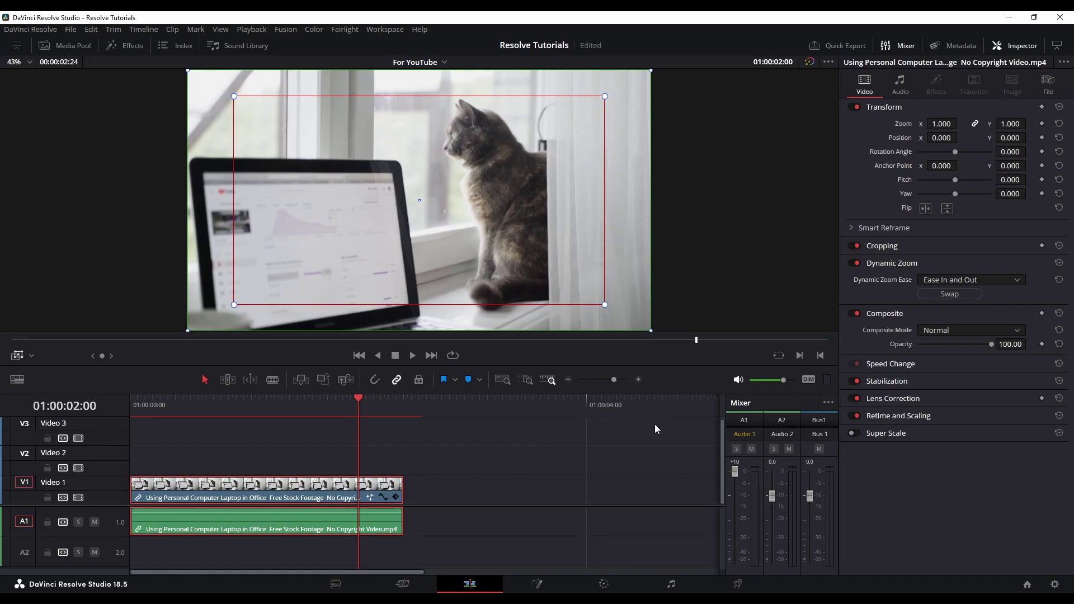
left_click(852, 263)
left_click(855, 262)
left_click(1059, 262)
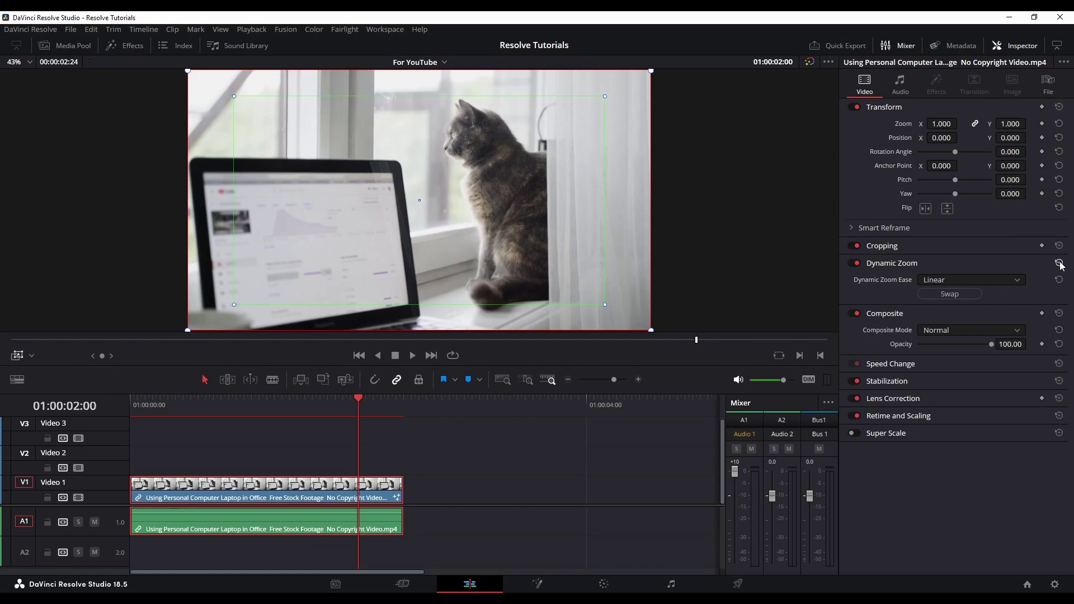
Keyframe the clip's Zoom at 1.000 on the first frame and at 1.530 at 01:00:00:32
left_click_drag(274, 405, 235, 405)
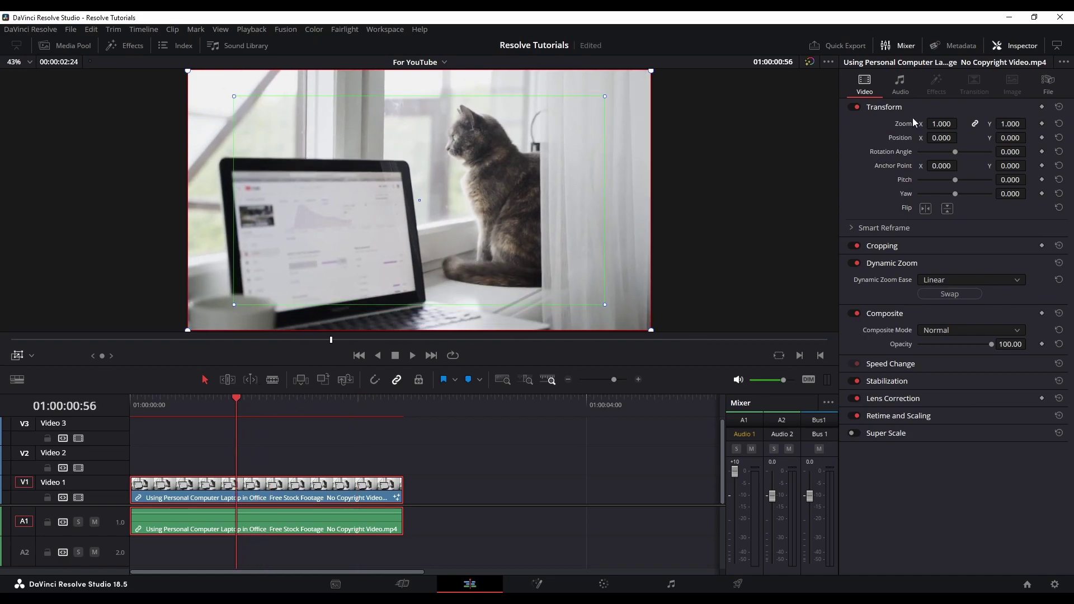
key("Home")
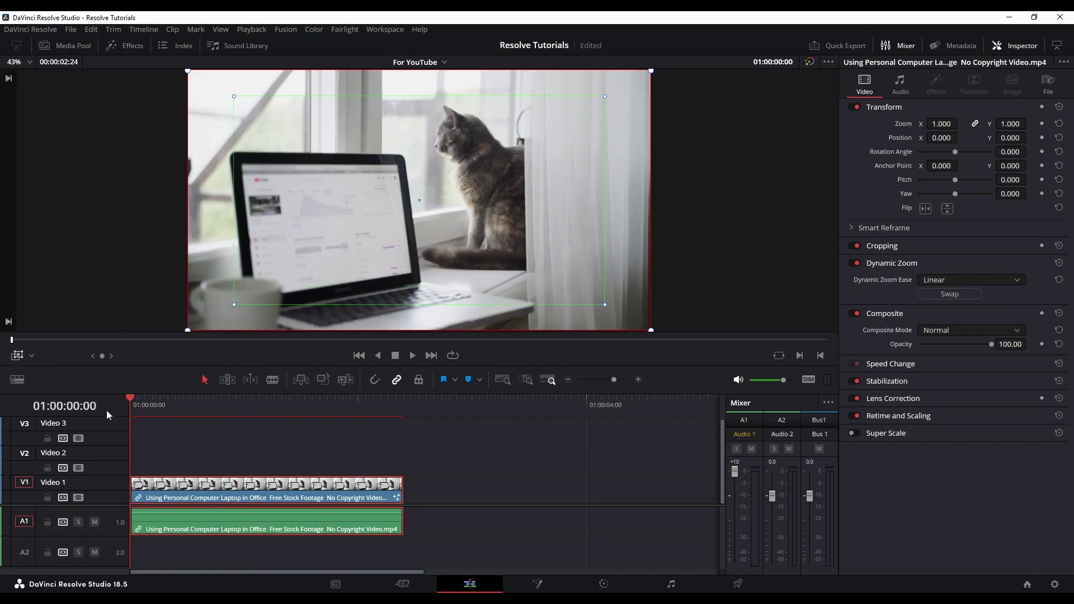
left_click(1042, 124)
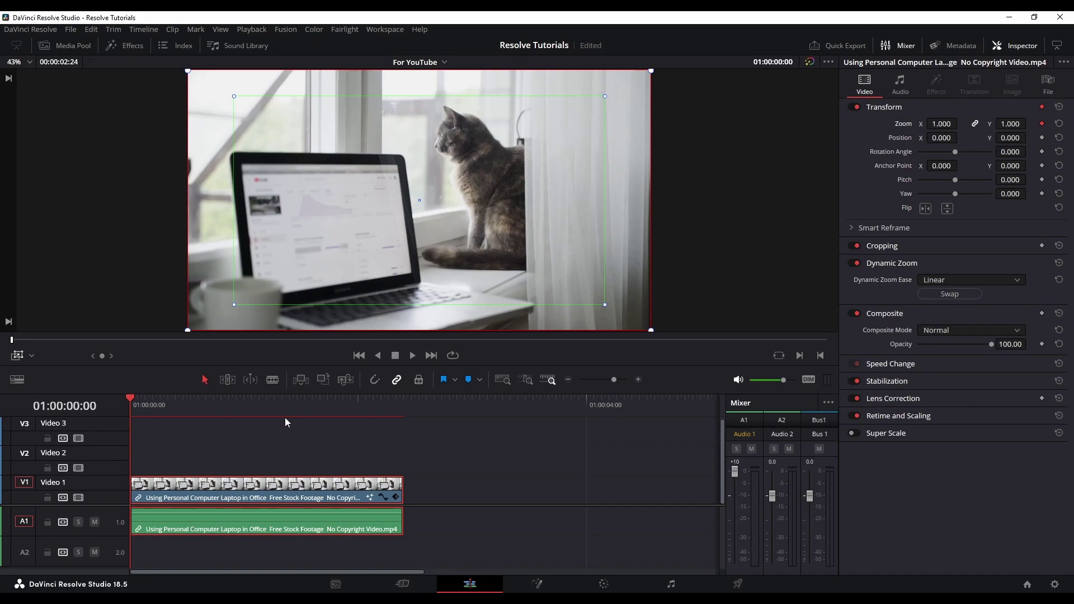
left_click(191, 418)
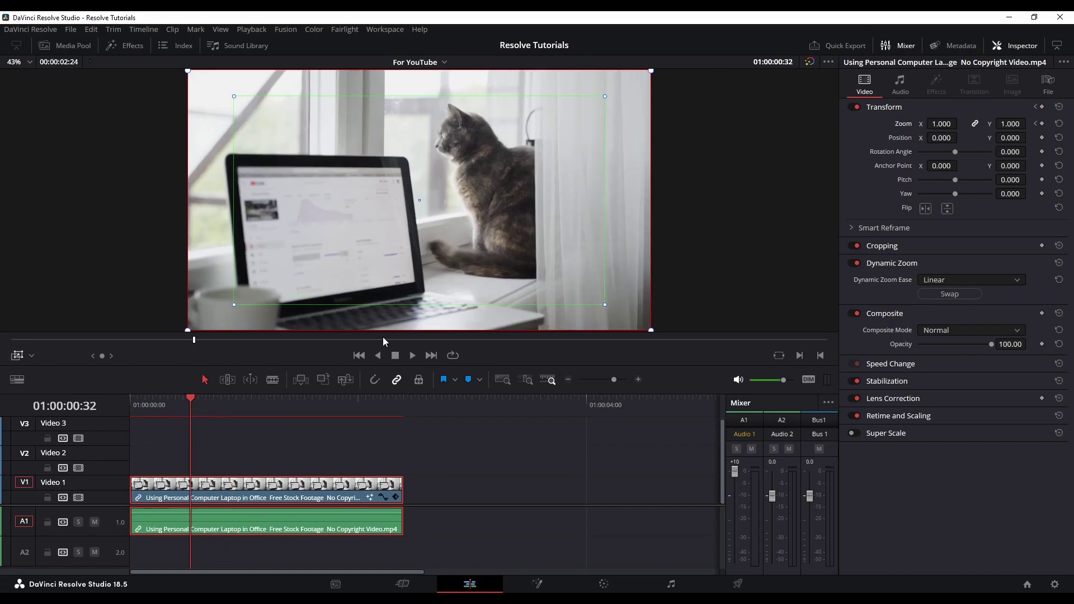
left_click(1041, 123)
left_click_drag(953, 124, 1001, 124)
With the Transform overlay shown, set the Zoom at 01:00:00:32 to 1.140 and play from the first keyframe
left_click(29, 355)
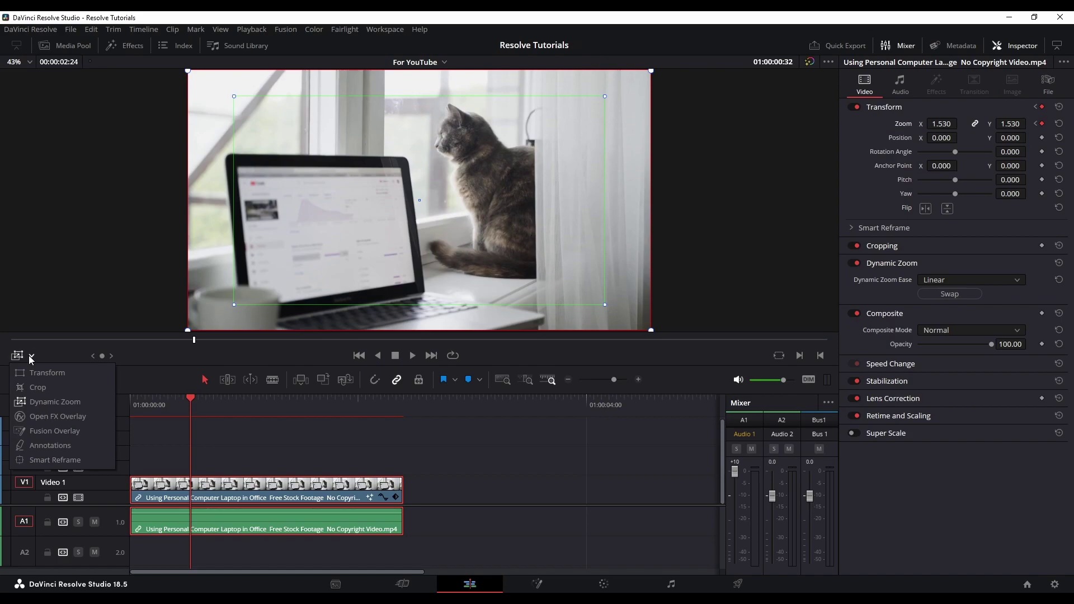
left_click(41, 372)
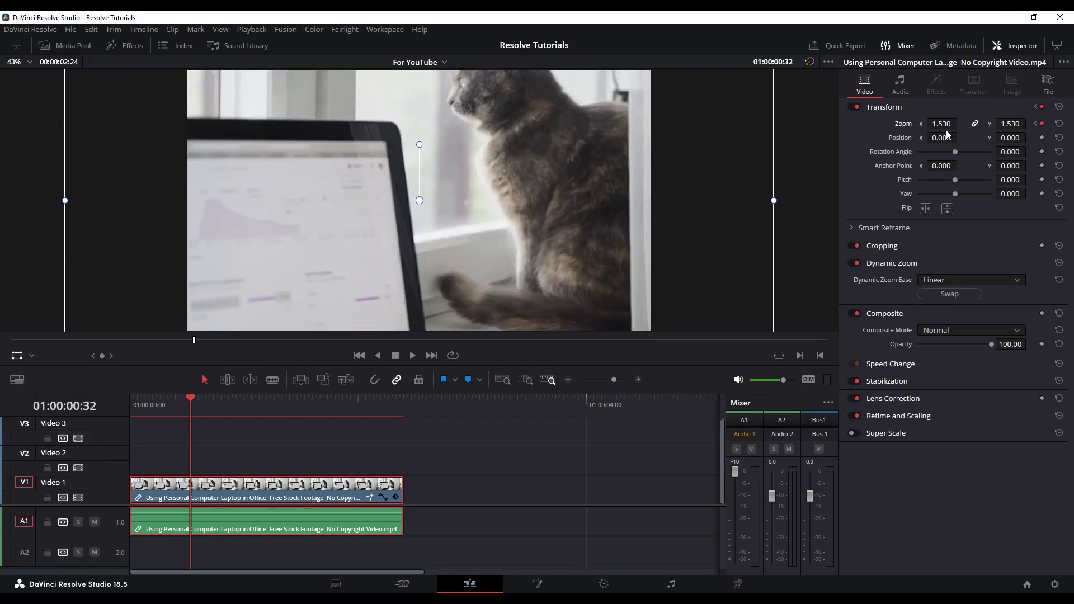
left_click_drag(946, 128, 967, 123)
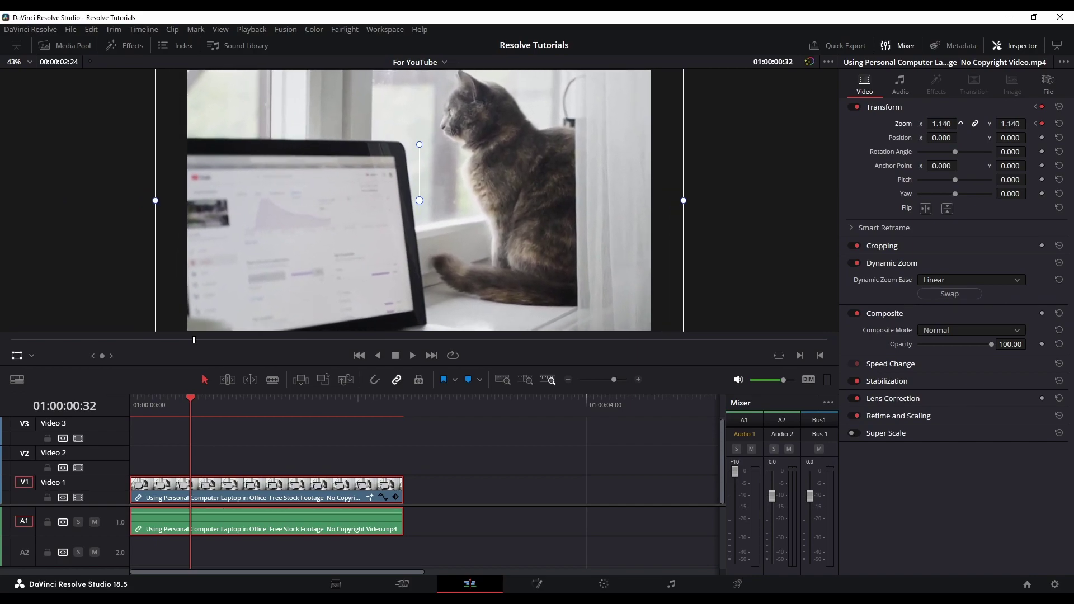
left_click(1037, 124)
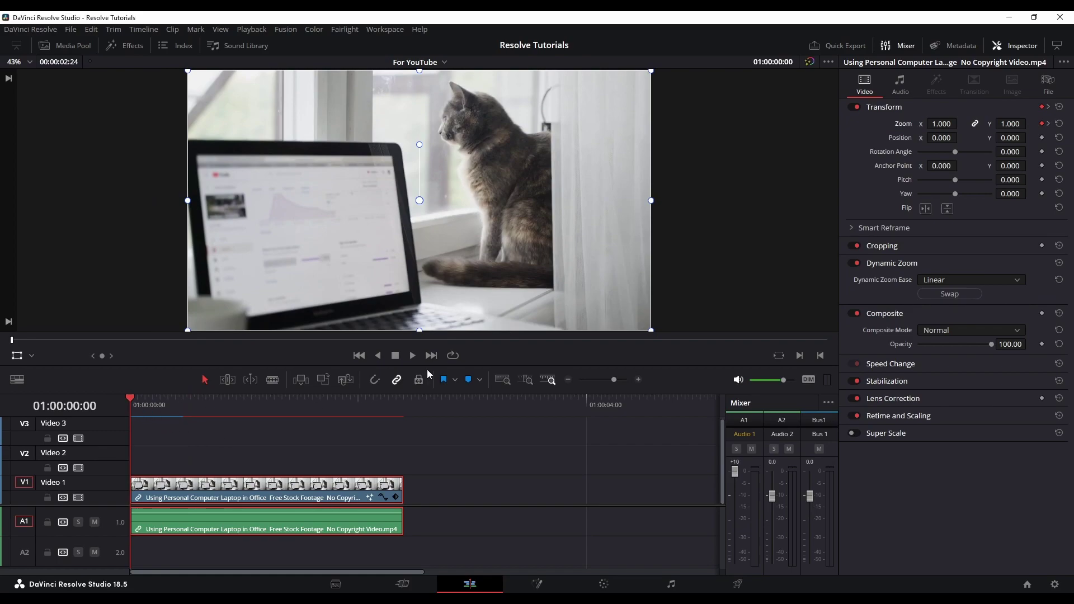
key("space")
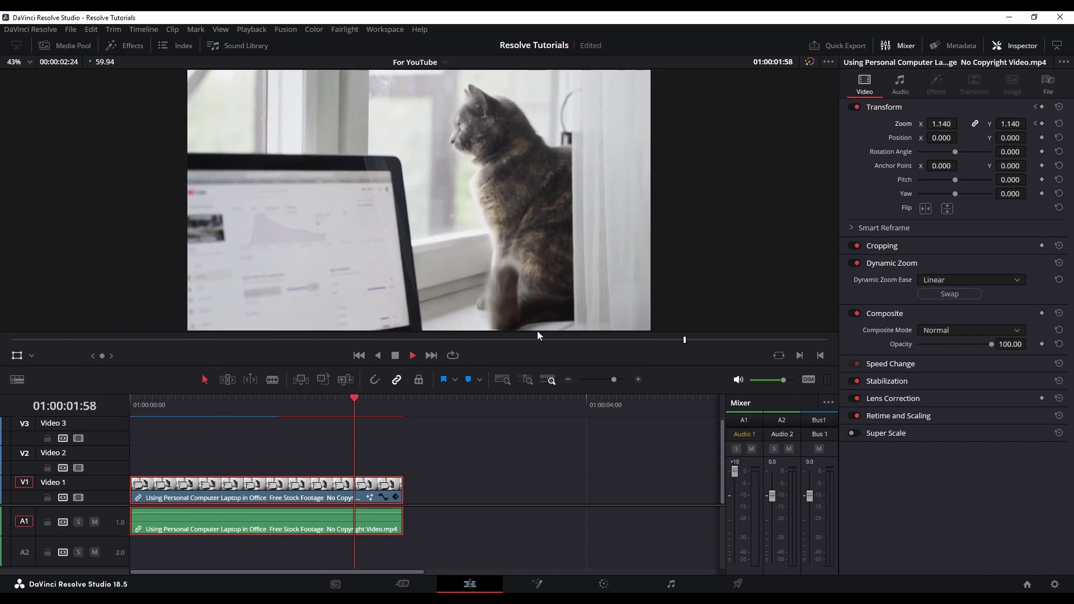
On the Fusion page, delete the Transform1 node and add a fresh Transform node after MediaIn1
left_click(536, 583)
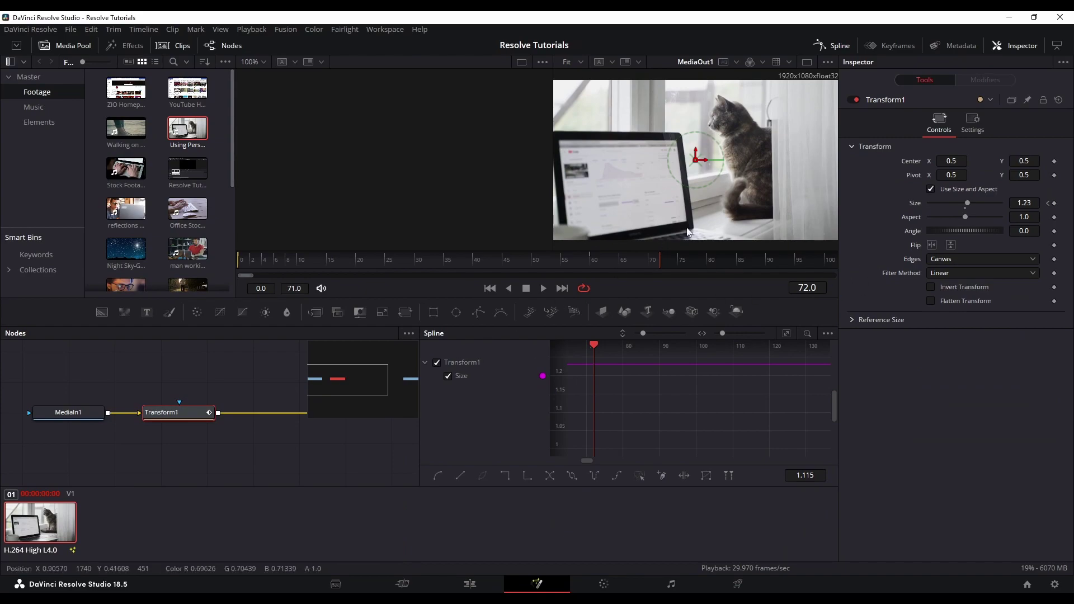
left_click(185, 412)
key("Delete")
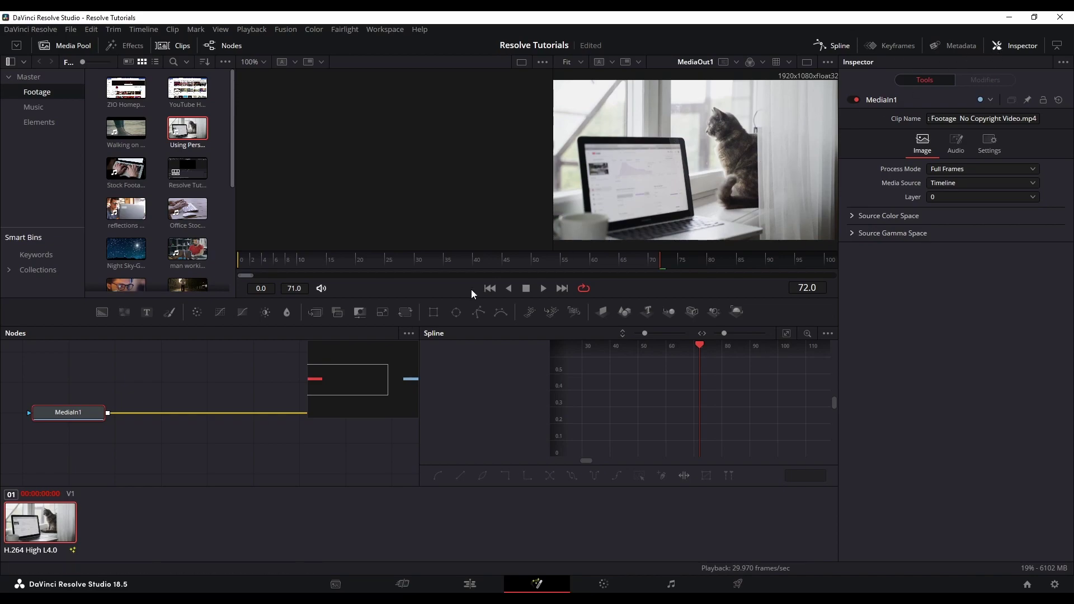
left_click(402, 311)
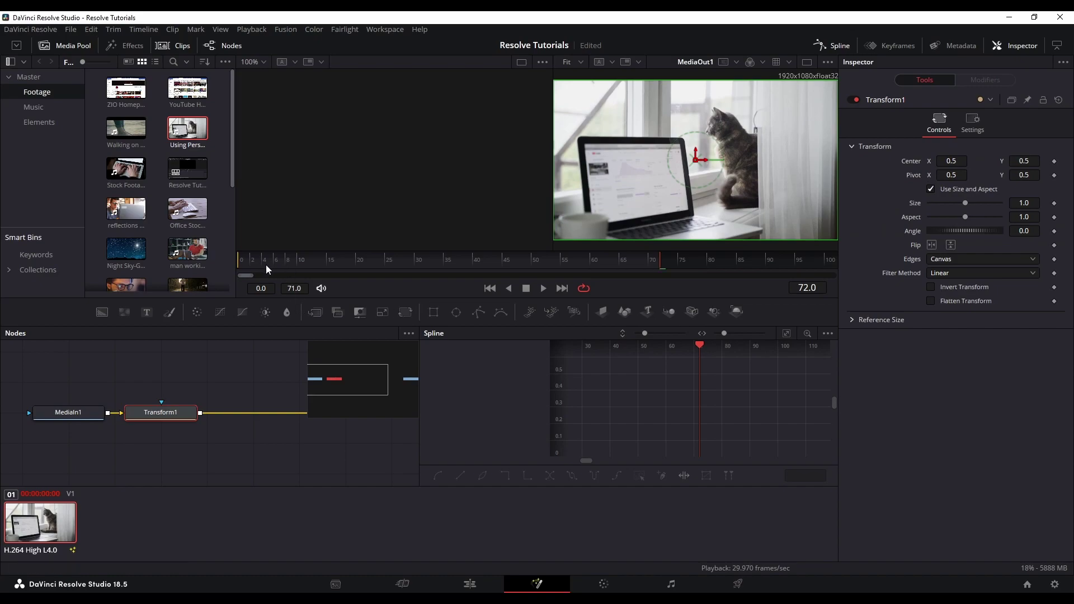
Keyframe the Transform1 node's Size at 1.0 on frame 0 and at 1.51 on frame 60
left_click_drag(267, 264, 223, 268)
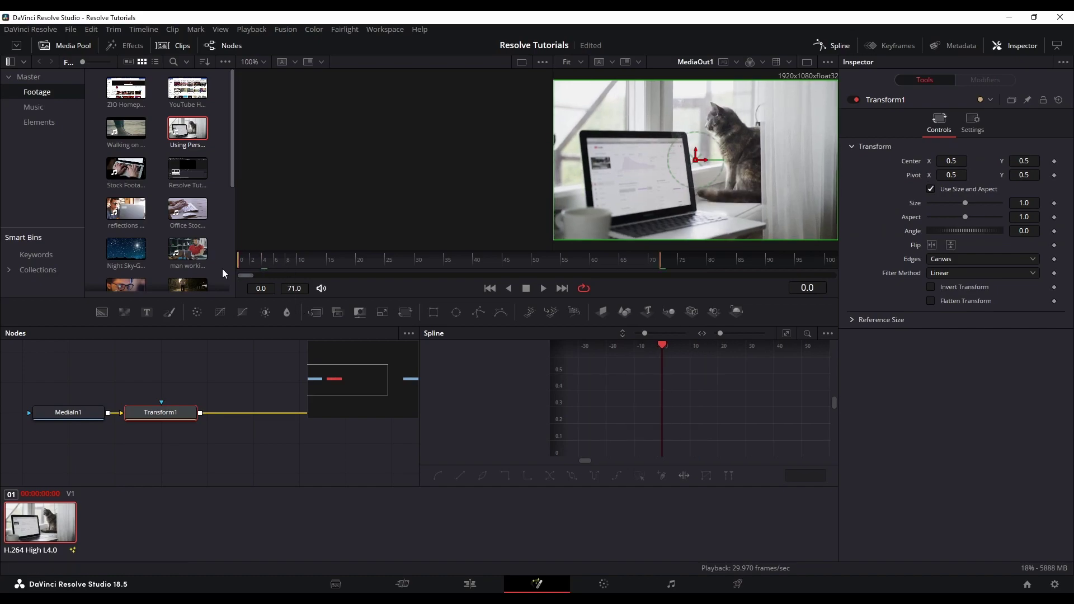
left_click(1054, 204)
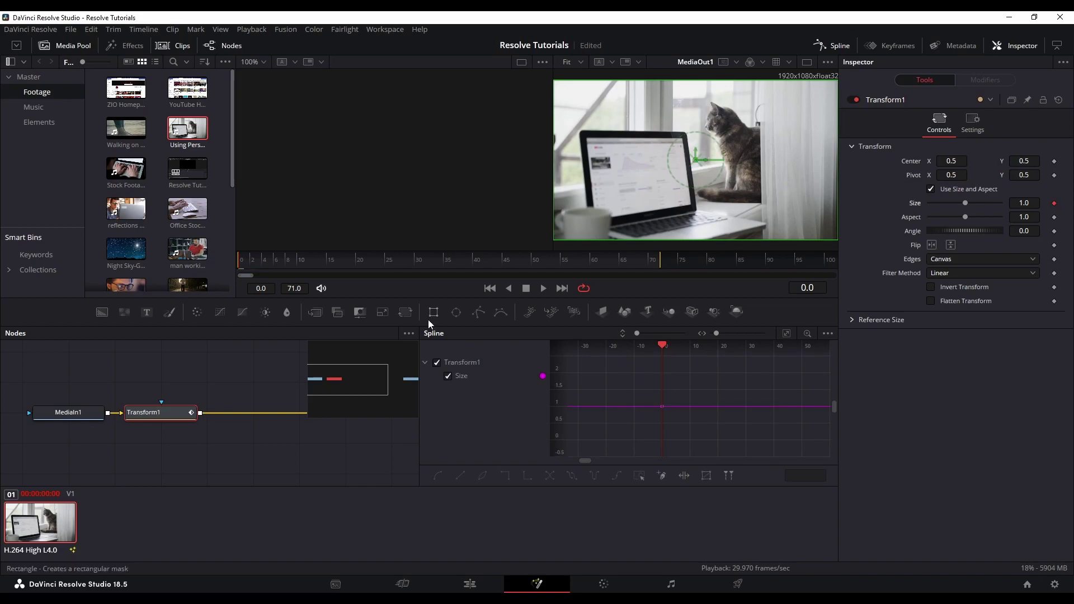
left_click_drag(437, 262, 591, 261)
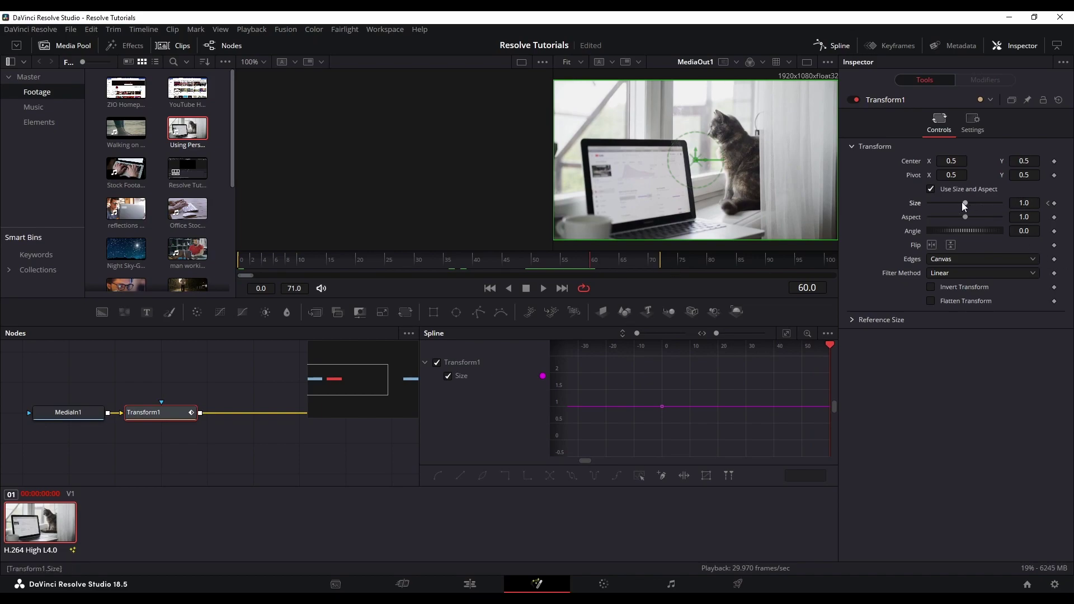
left_click_drag(961, 203, 966, 202)
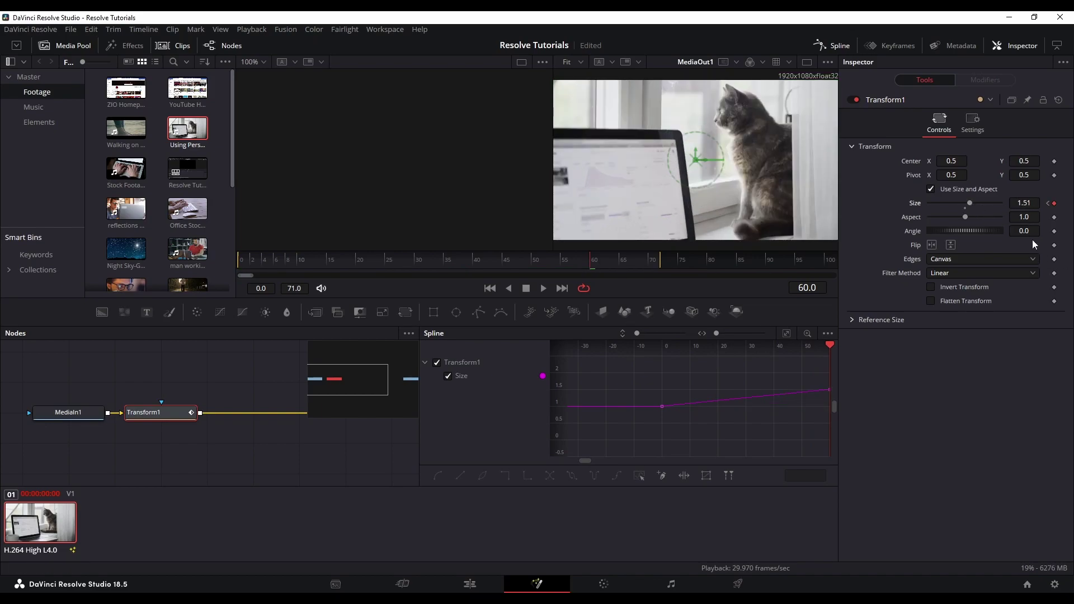
Play the zoom animation from the first Size keyframe and stop near the second one
left_click(1049, 203)
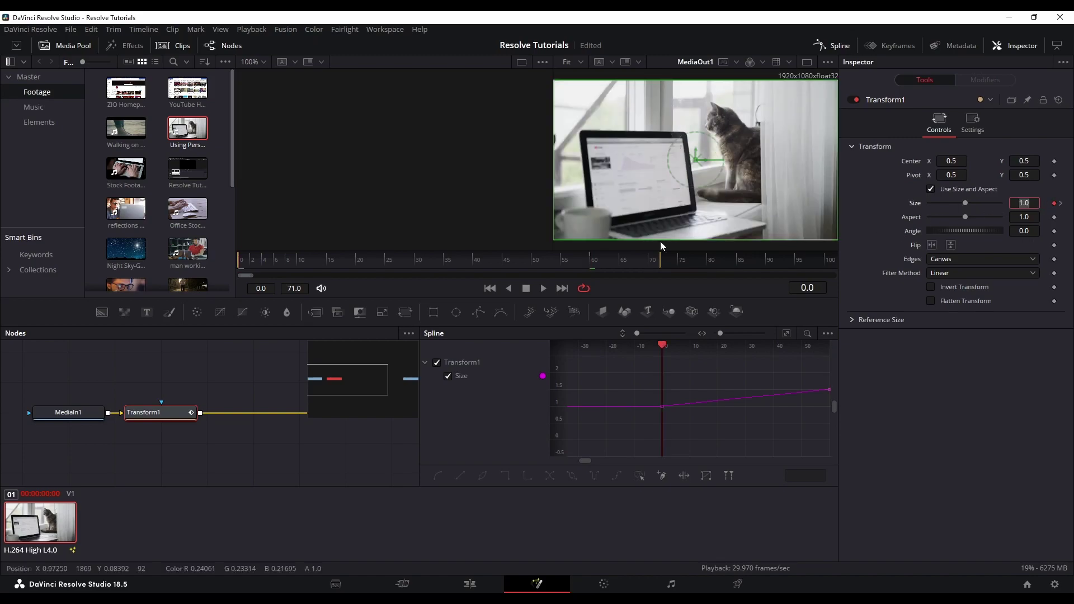
left_click(539, 289)
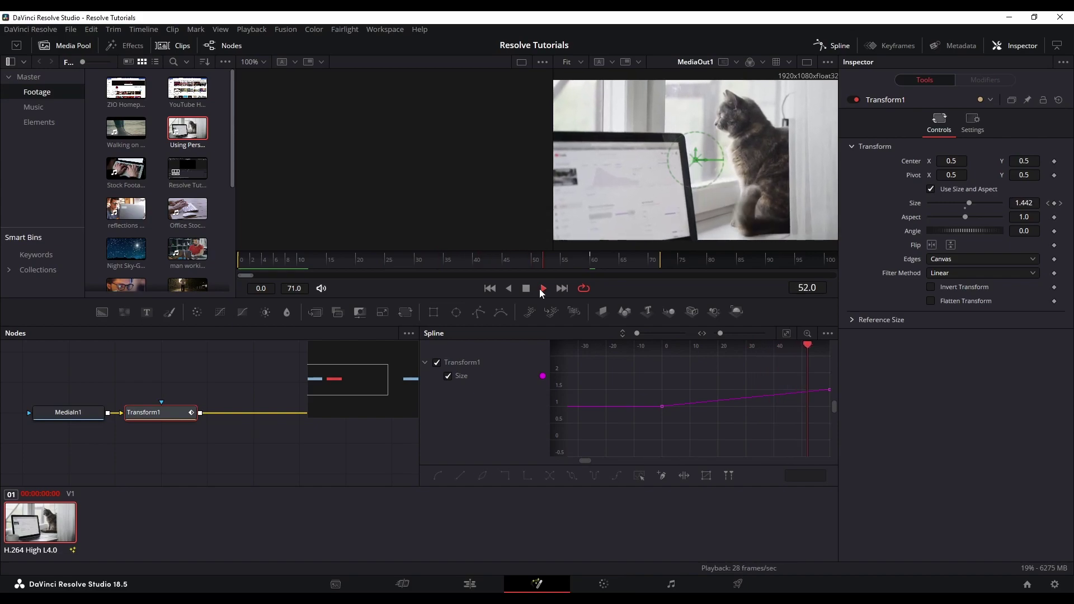
left_click(539, 288)
Fit the Transform1 Size spline in view, smooth all its keyframes, and return the curve to linear
key("ctrl+a")
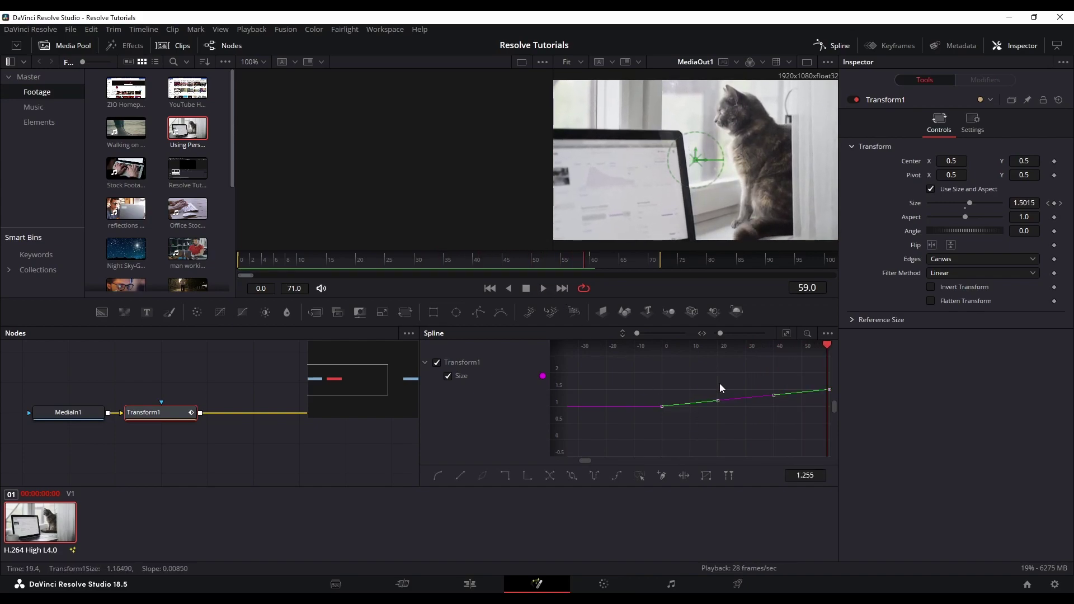
key("ctrl+f")
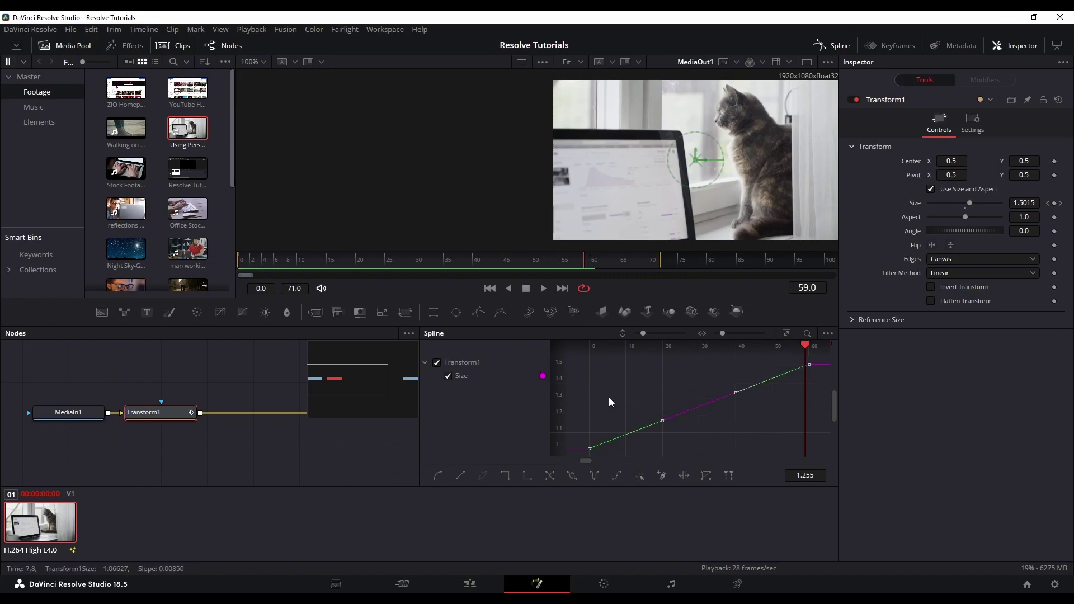
left_click(436, 476)
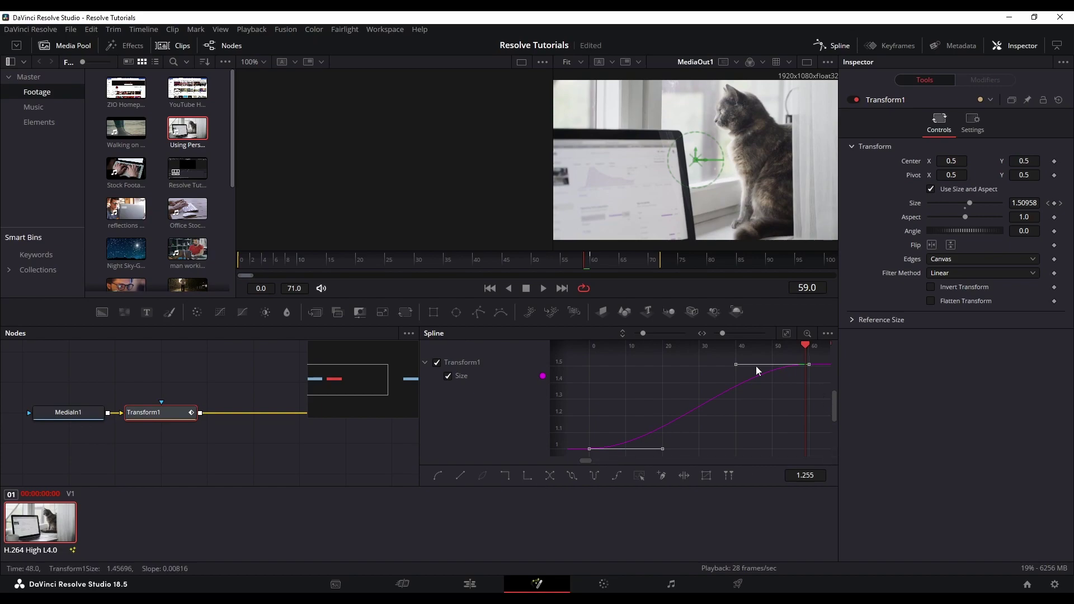
left_click(457, 474)
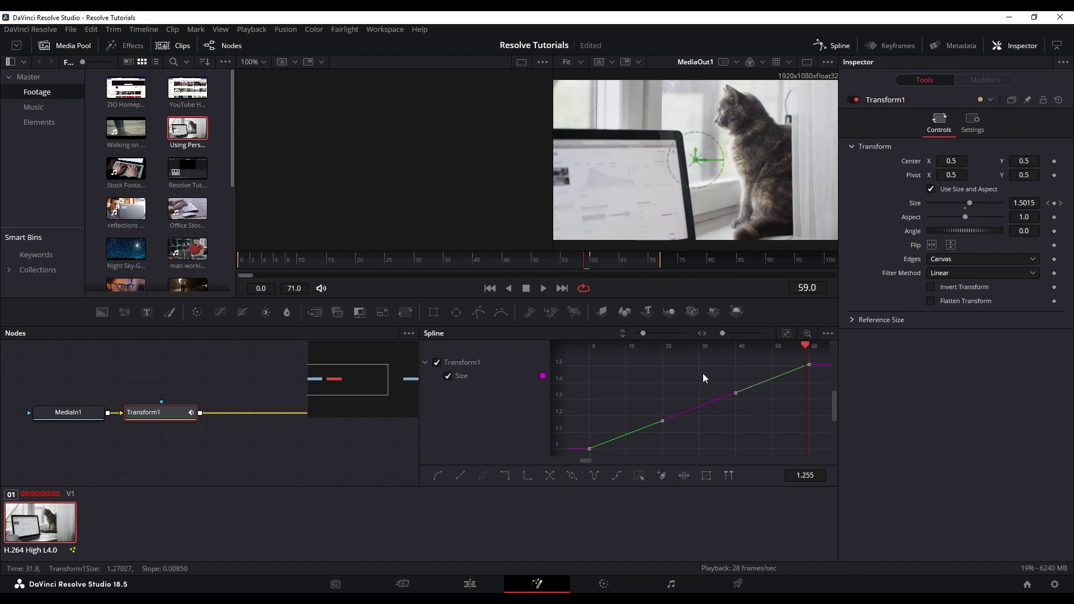
Delete the Transform1 node from the Fusion composition and return to the Edit page
left_click(481, 583)
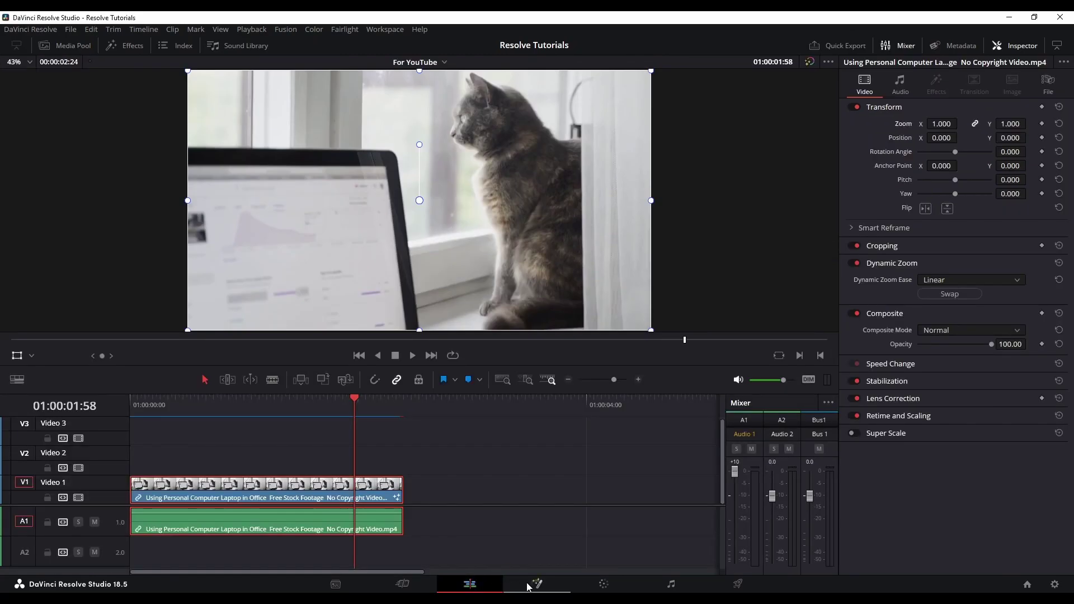
left_click(536, 583)
key("Delete")
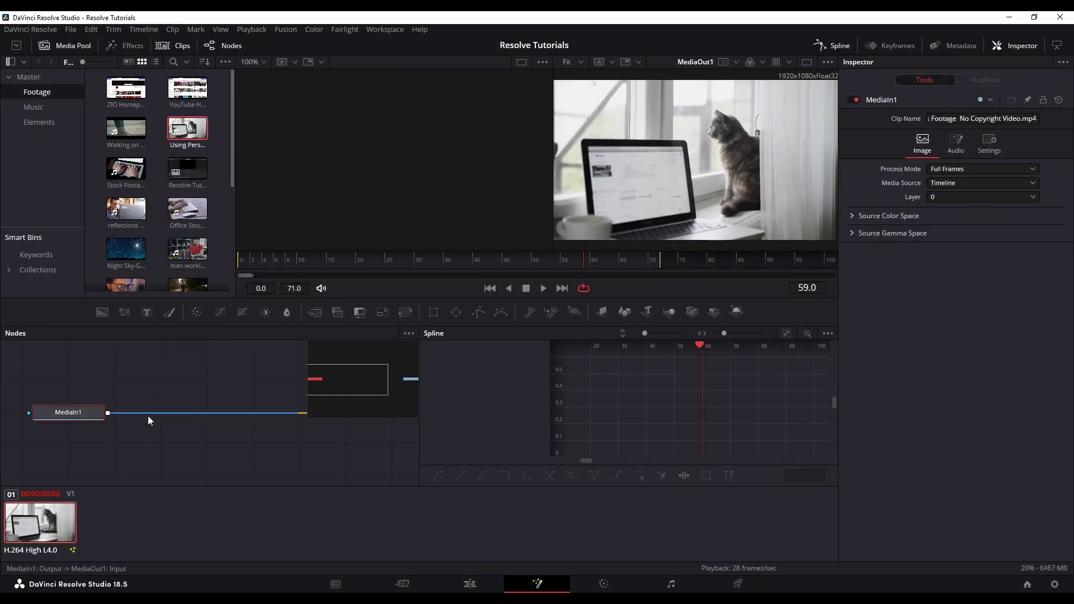
left_click(494, 585)
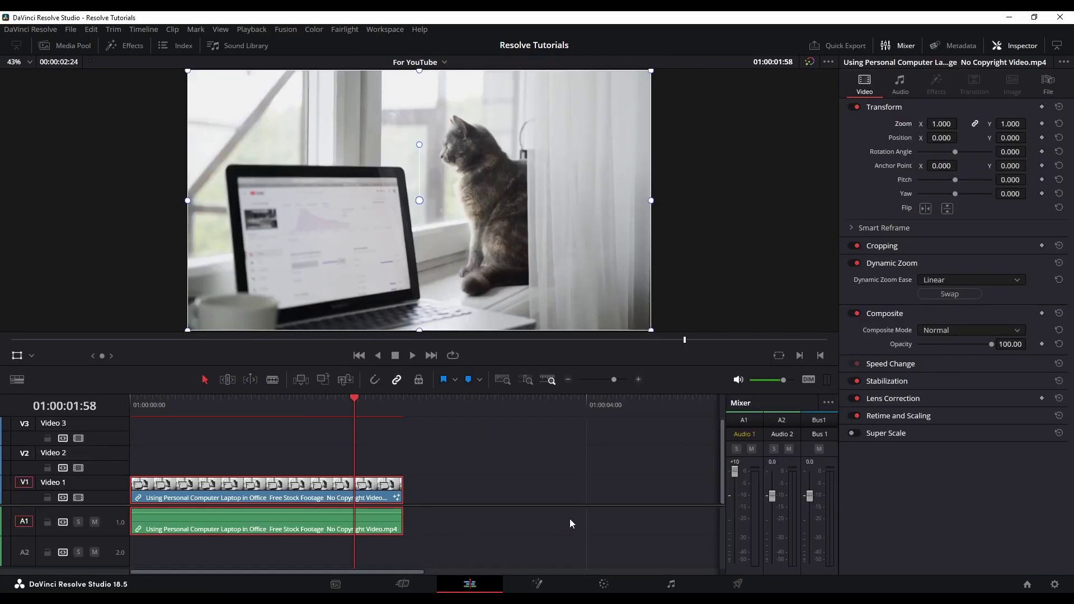